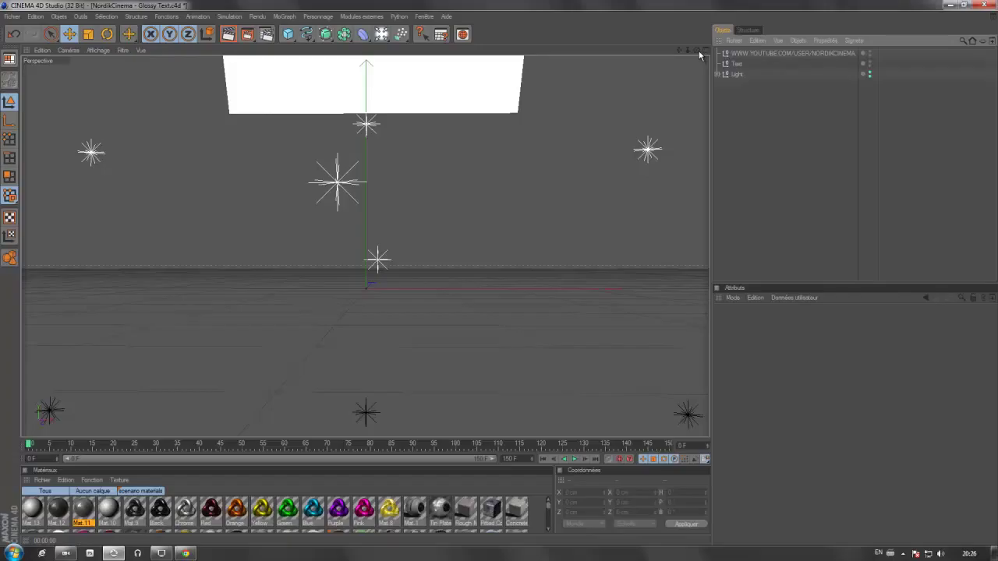
left_click_drag(697, 53, 502, 276)
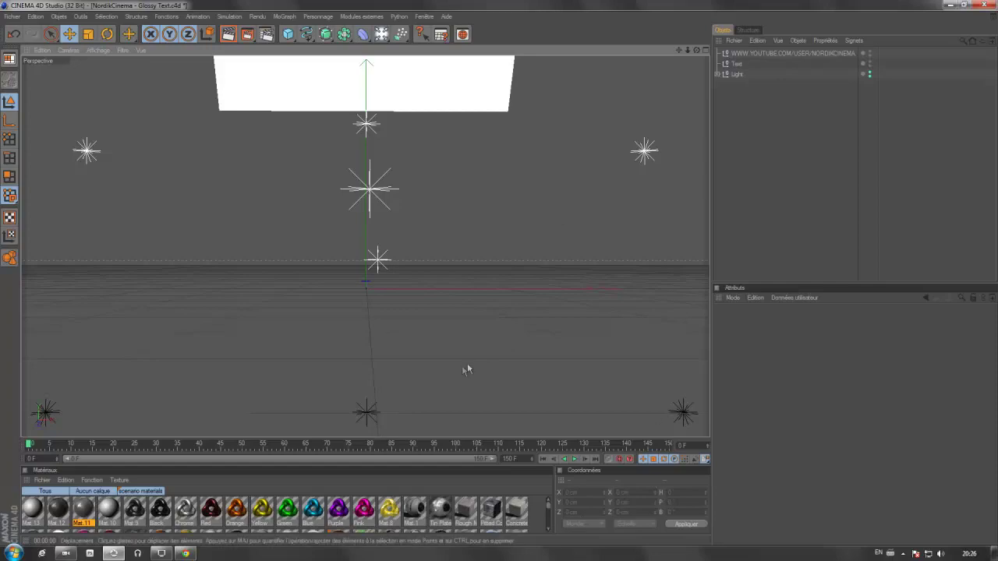
left_click(65, 554)
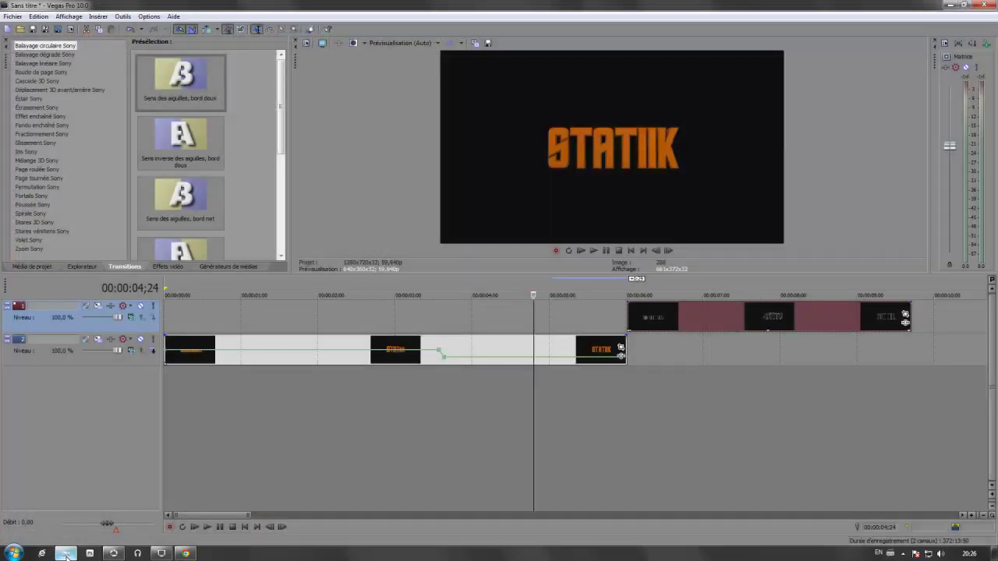
left_click(64, 553)
left_click(115, 553)
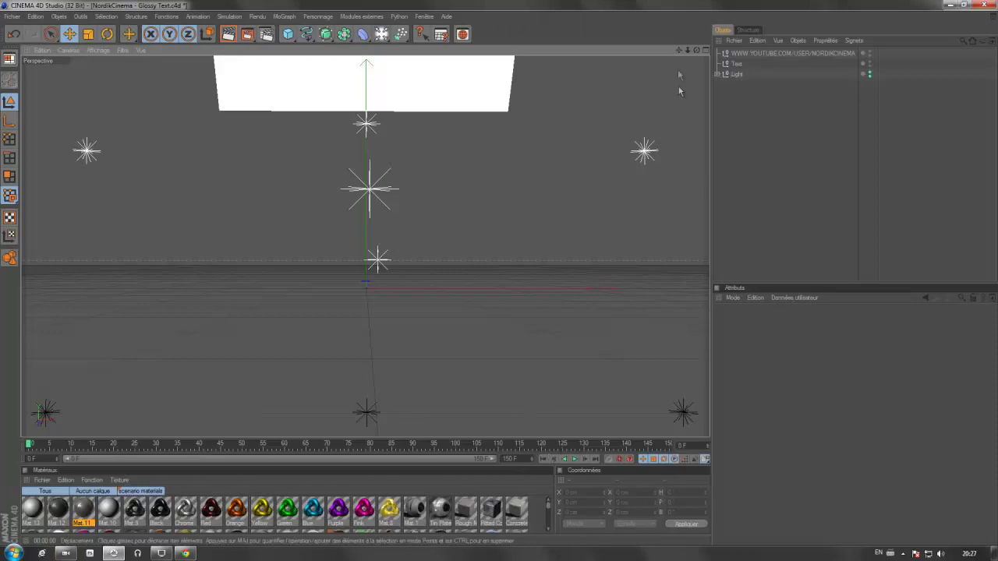
left_click_drag(697, 50, 503, 280)
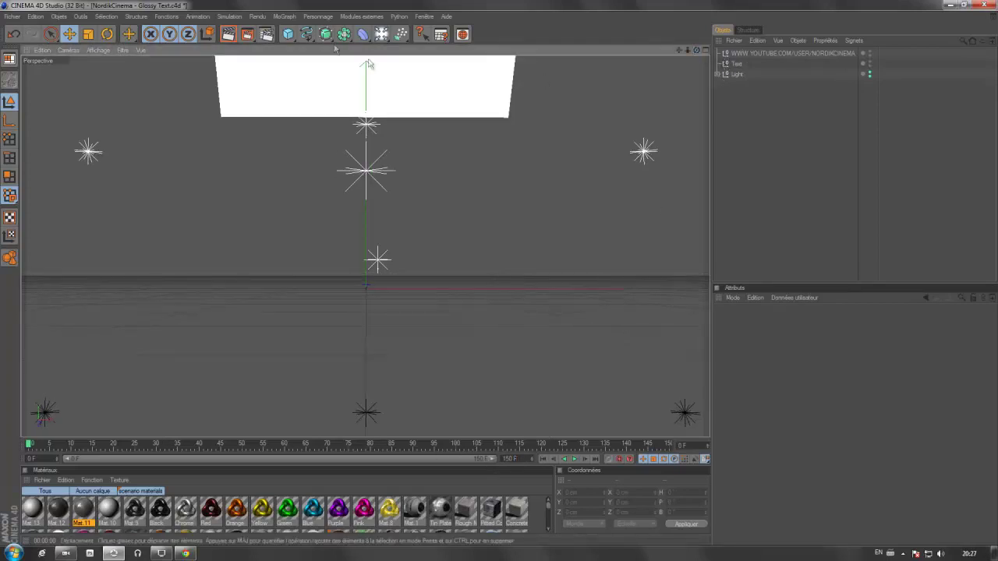
Step: Add a MoGraph text object and move it along X until it is roughly centred on the origin
left_click(284, 16)
left_click(296, 129)
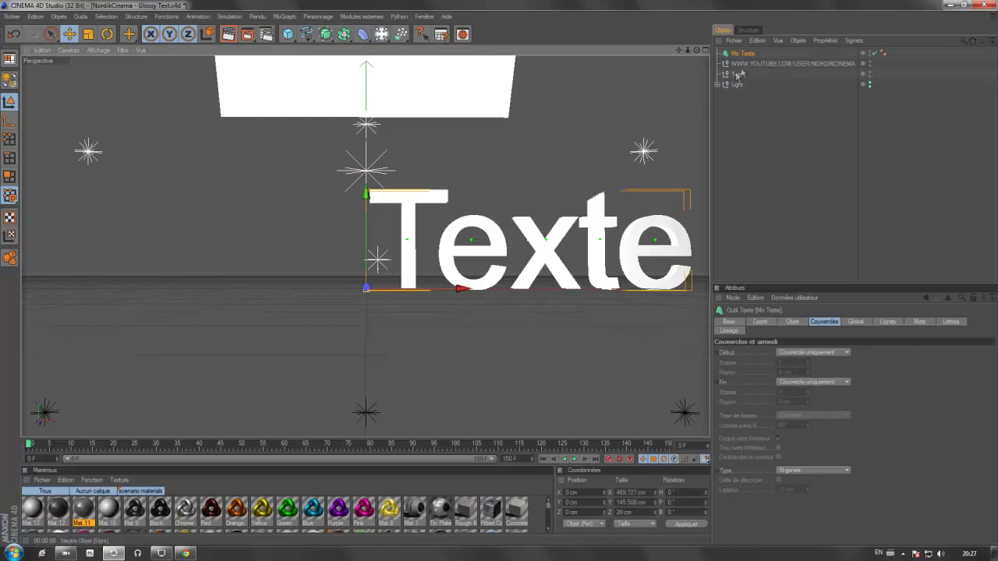
left_click_drag(485, 279, 342, 281)
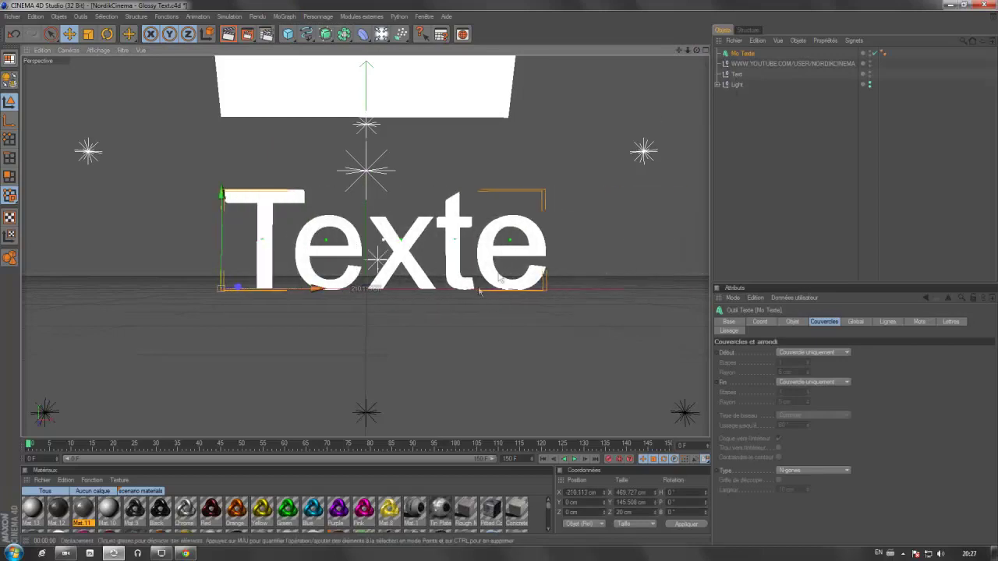
Step: Change the text object's wording to "Nordik" and recentre it along X
left_click(802, 323)
left_click_drag(812, 375, 560, 353)
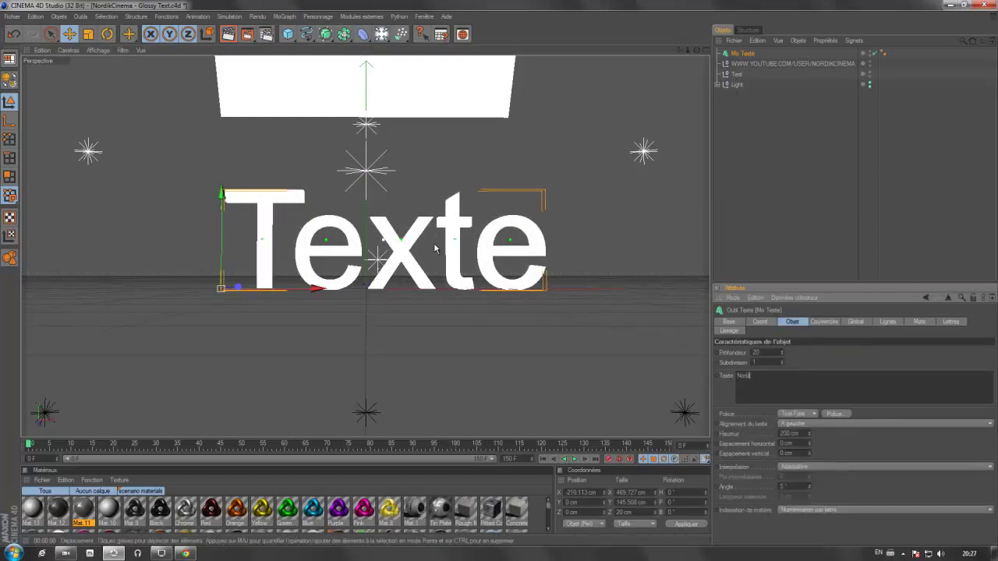
type("Nordik")
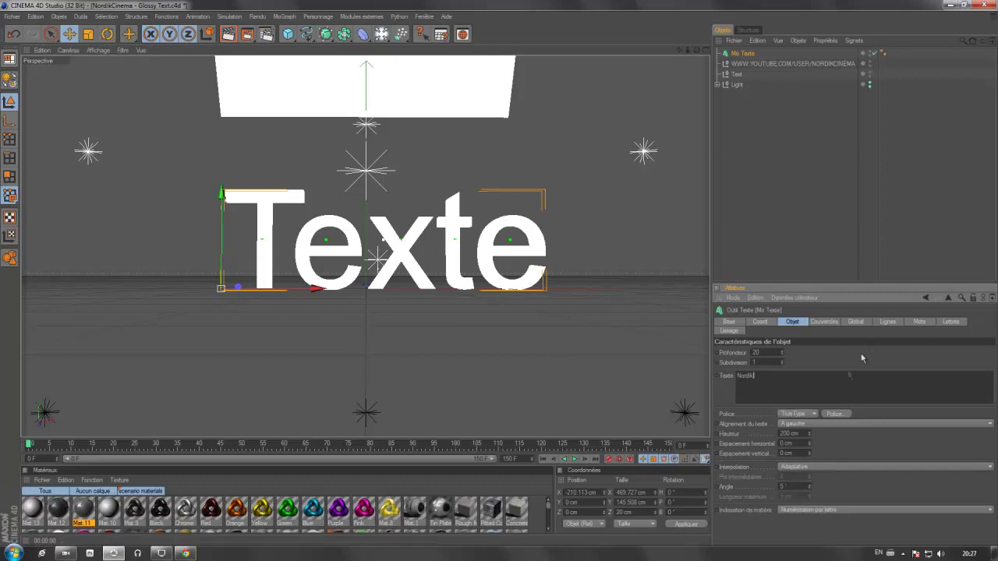
mouse_move(526, 278)
left_mouse_down()
mouse_move(498, 278)
mouse_move(512, 278)
left_mouse_up()
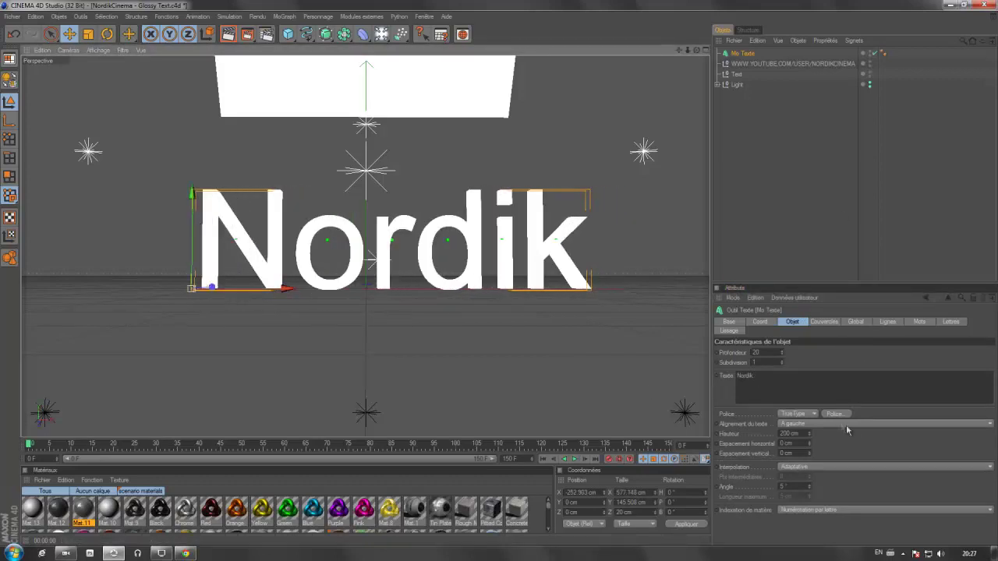
Step: Set the text's font to Agency FB in the Normal style and recentre the narrower text along X
left_click(834, 413)
key("Up")
key("Up")
key("Up")
key("Up")
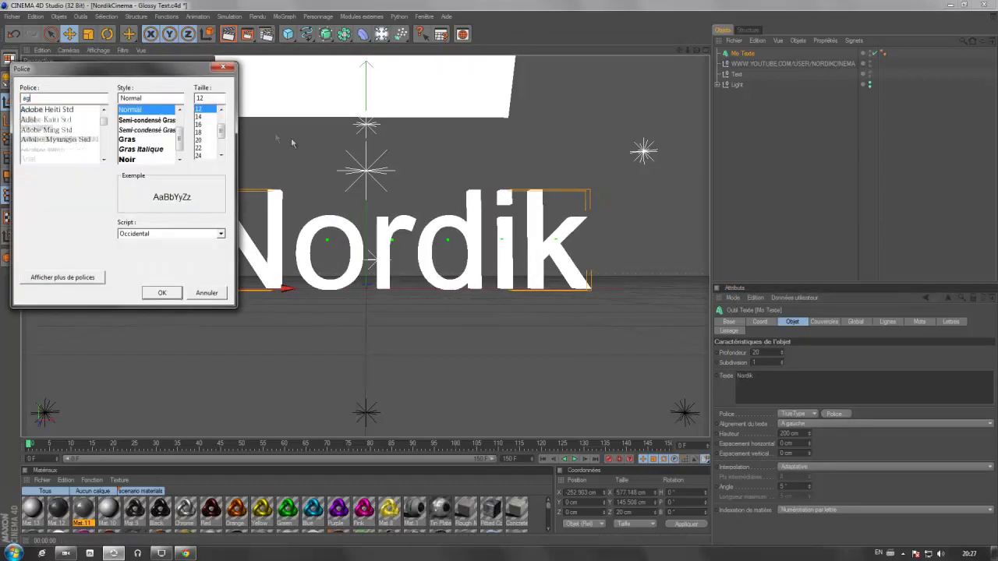
key("Up")
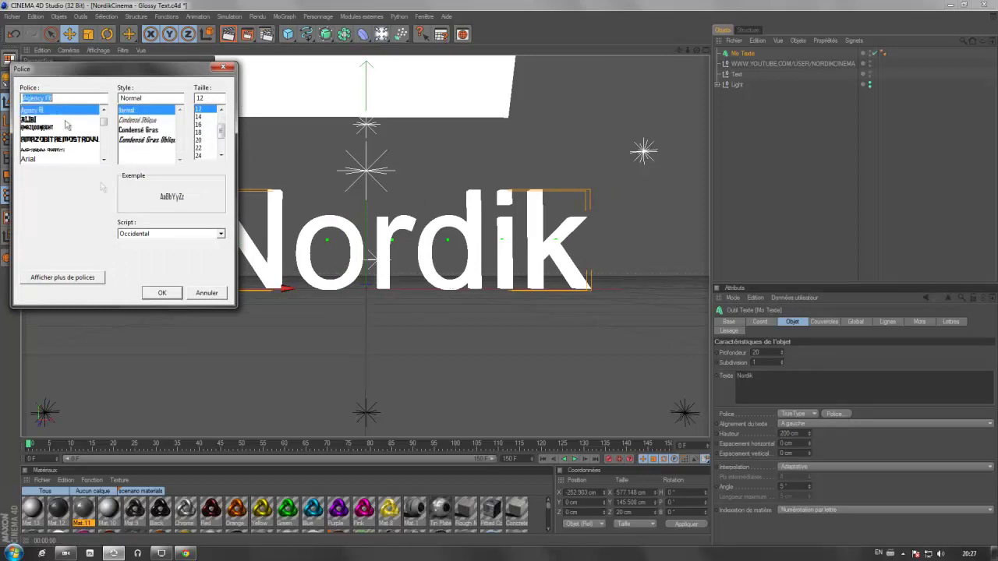
left_click(162, 294)
left_click_drag(453, 278, 492, 279)
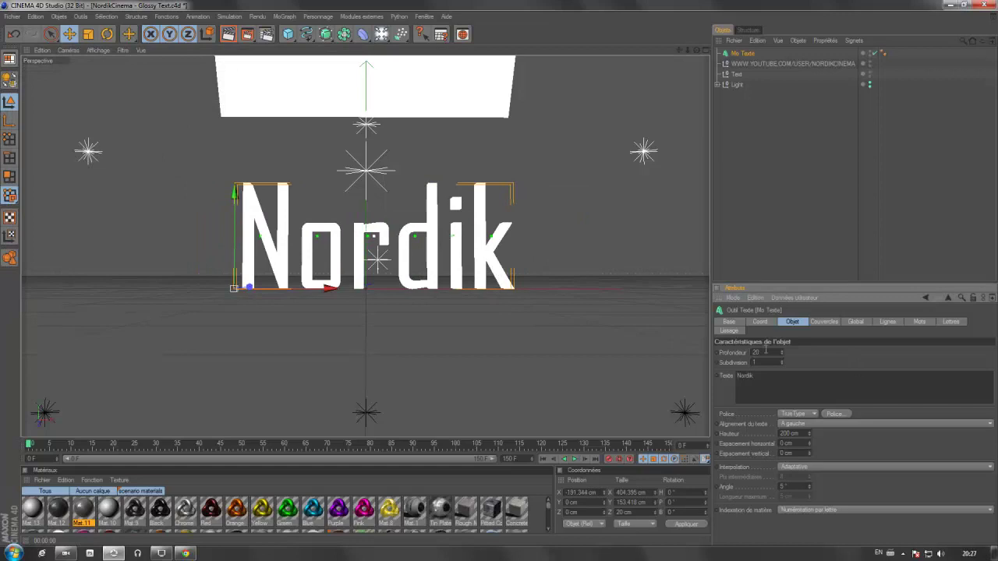
Step: Set the text's depth to 50 and both its start and end caps to "Couvercle et biseau"
type("30")
key("Return")
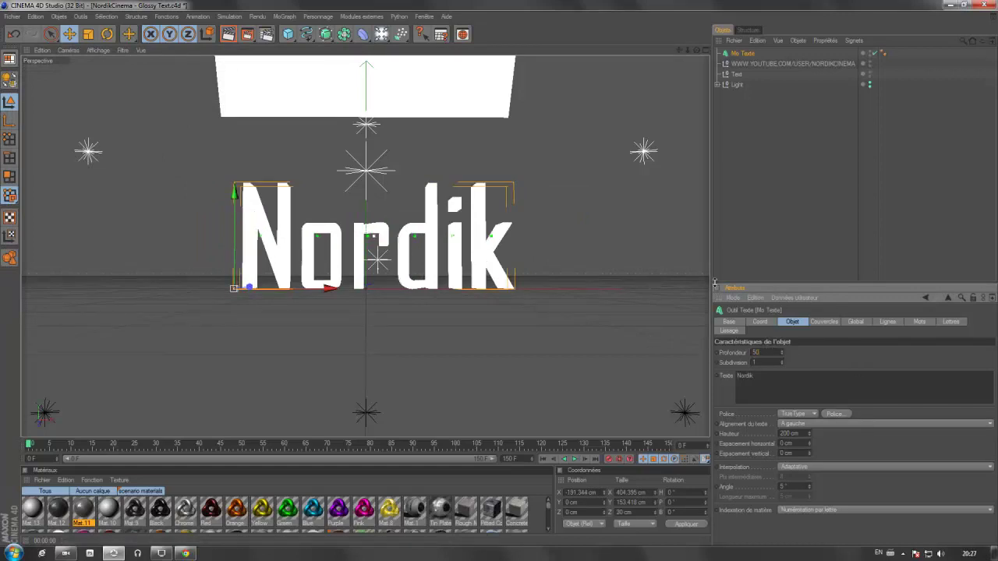
left_click(828, 322)
left_click(837, 353)
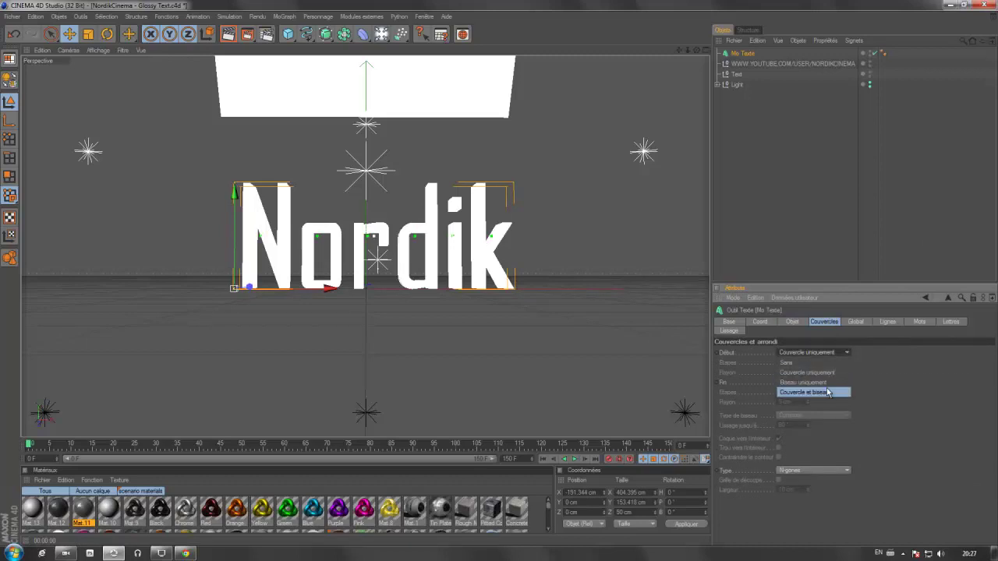
left_click(824, 382)
left_click(825, 382)
left_click(820, 423)
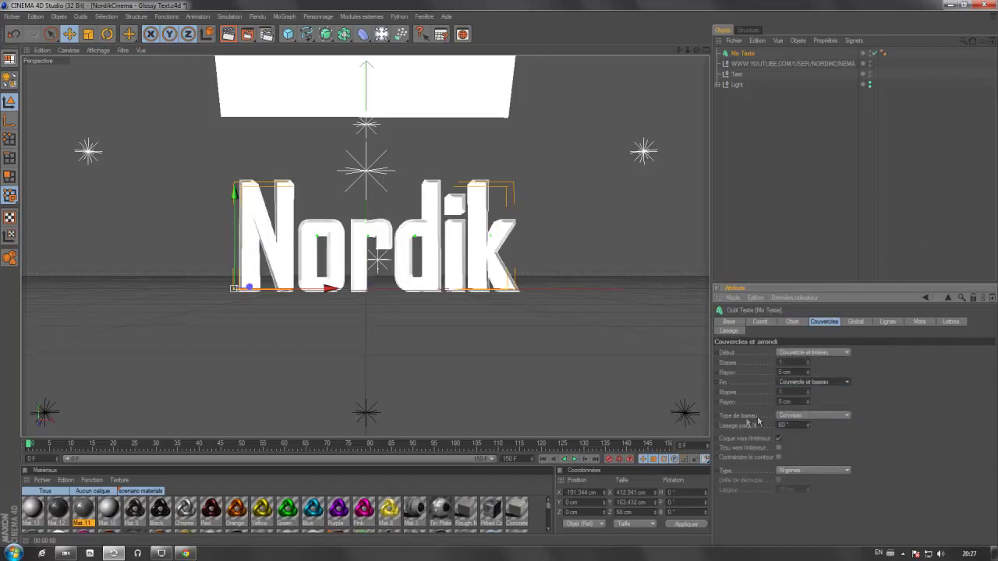
Step: Set the text's bevel type to "1 étape" and check the bevelled letters from several angles
left_click(813, 416)
left_click(813, 468)
left_click_drag(696, 51, 497, 272)
scroll(386, 265, "up", 3)
scroll(386, 265, "up", 2)
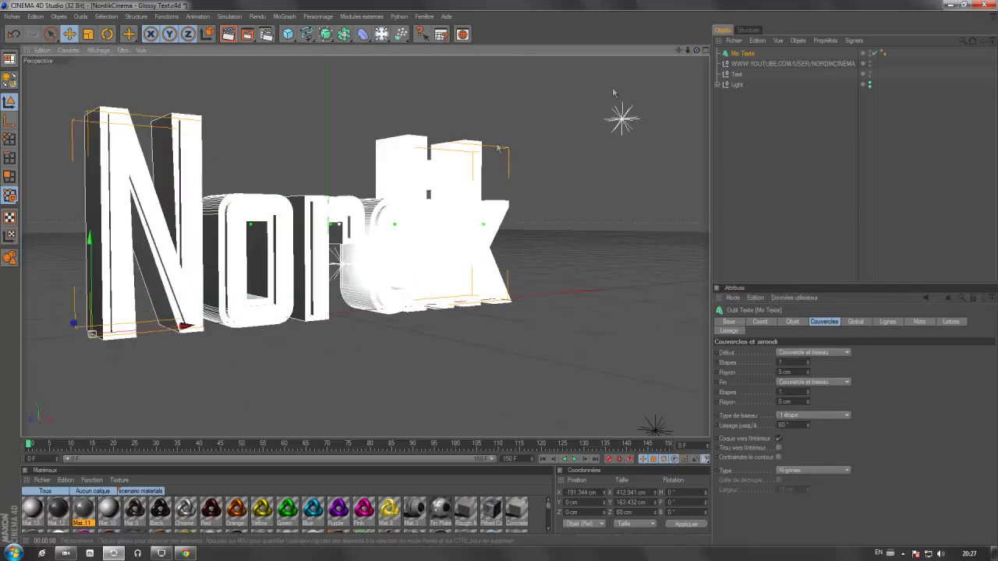
left_click_drag(696, 51, 414, 227)
scroll(414, 227, "down", 5)
left_click_drag(696, 51, 500, 278)
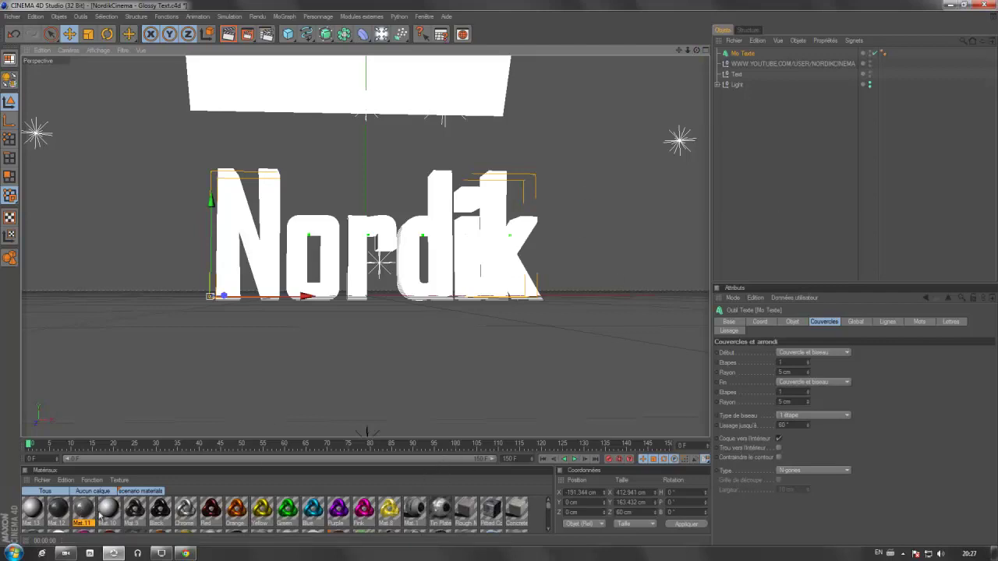
Step: Apply the Mat.11 material to the Nordik text and deselect it
left_click_drag(91, 508, 187, 374)
left_click_drag(335, 253, 335, 254)
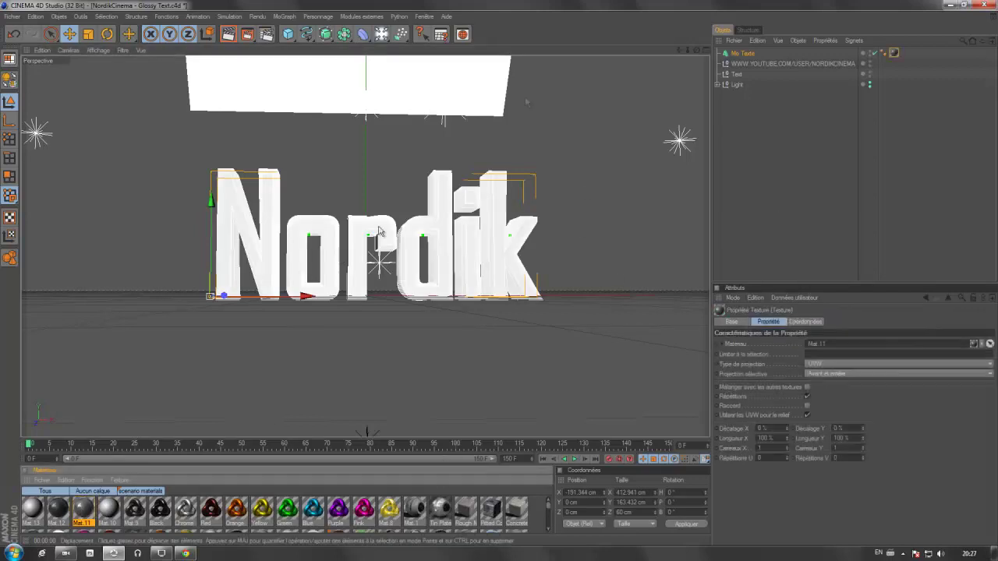
left_click_drag(496, 276, 534, 122, "alt")
left_click(538, 120)
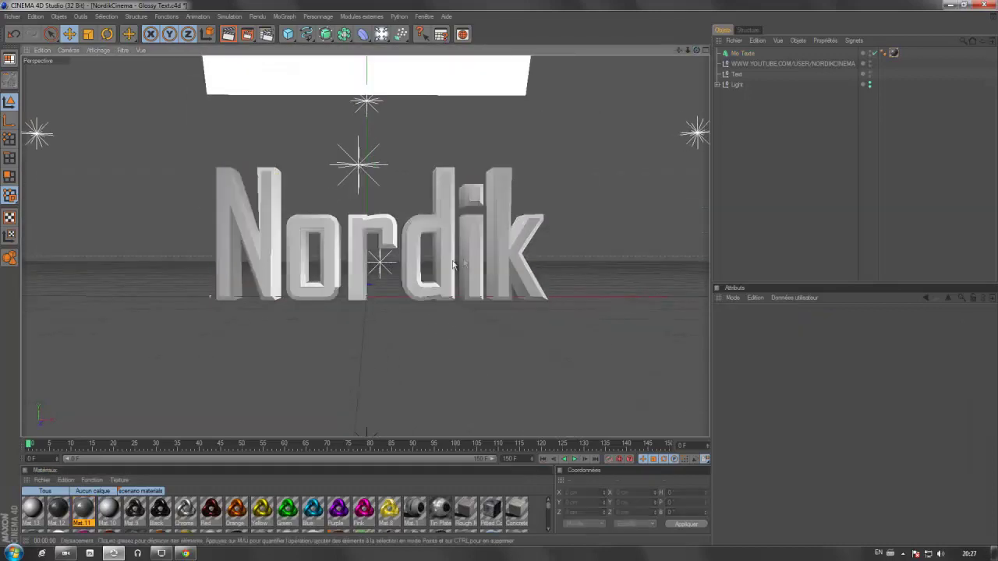
Step: Rotate the whole Nordik text to a pitch of 90° so that it lies flat
left_click(742, 53)
left_click(107, 34)
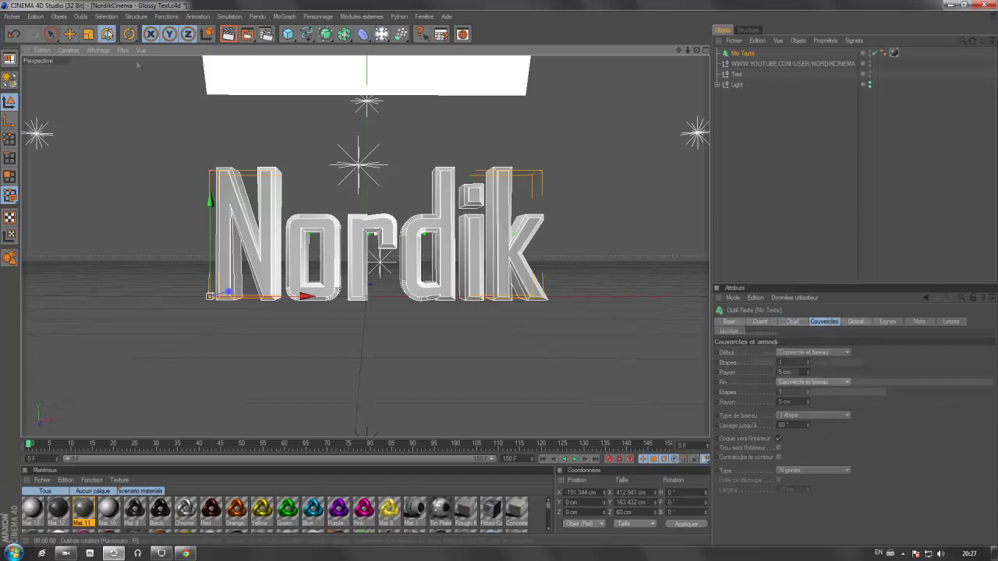
mouse_move(201, 270)
left_mouse_down()
mouse_move(196, 298)
mouse_move(201, 269)
left_mouse_up()
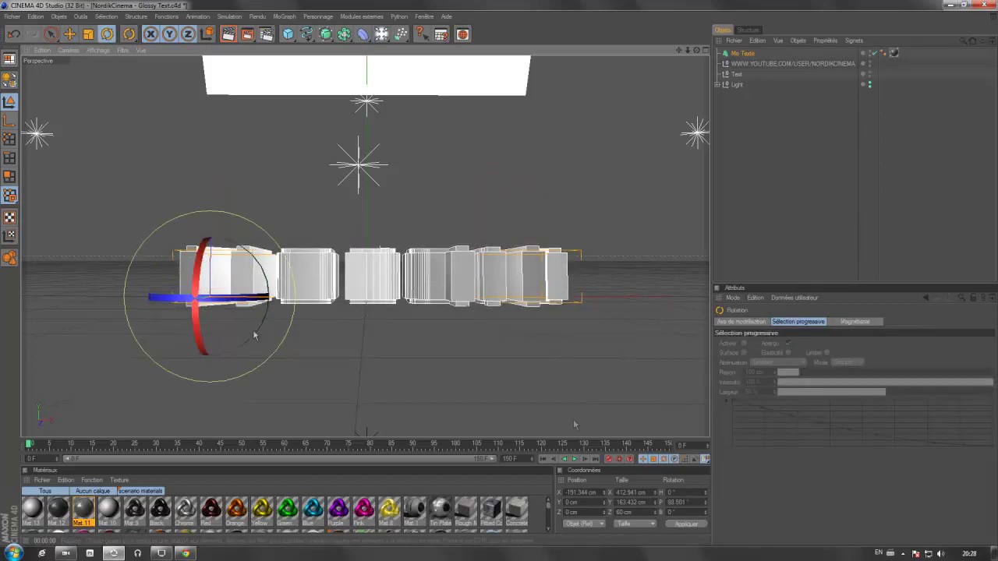
double_click(678, 502)
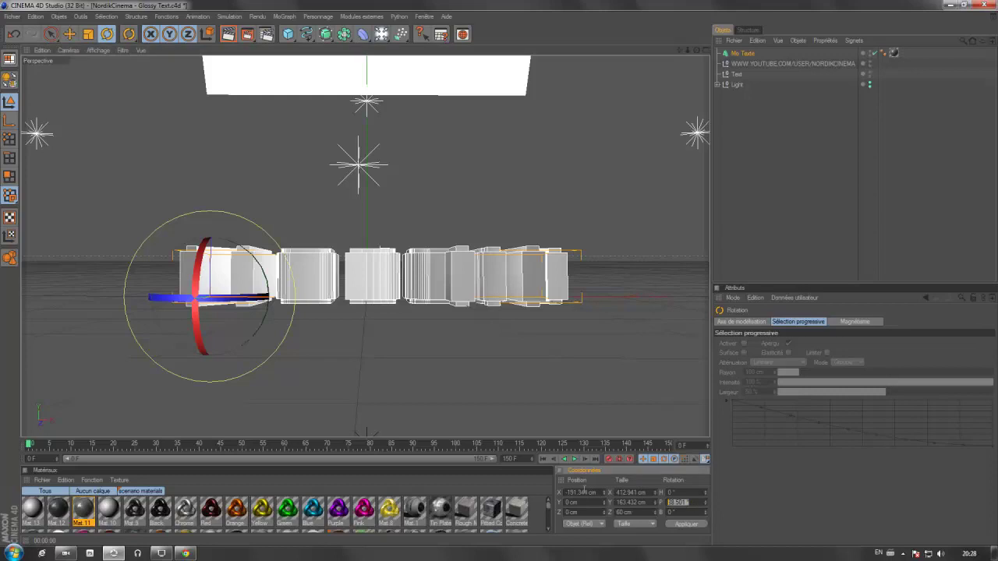
type("90")
key("Return")
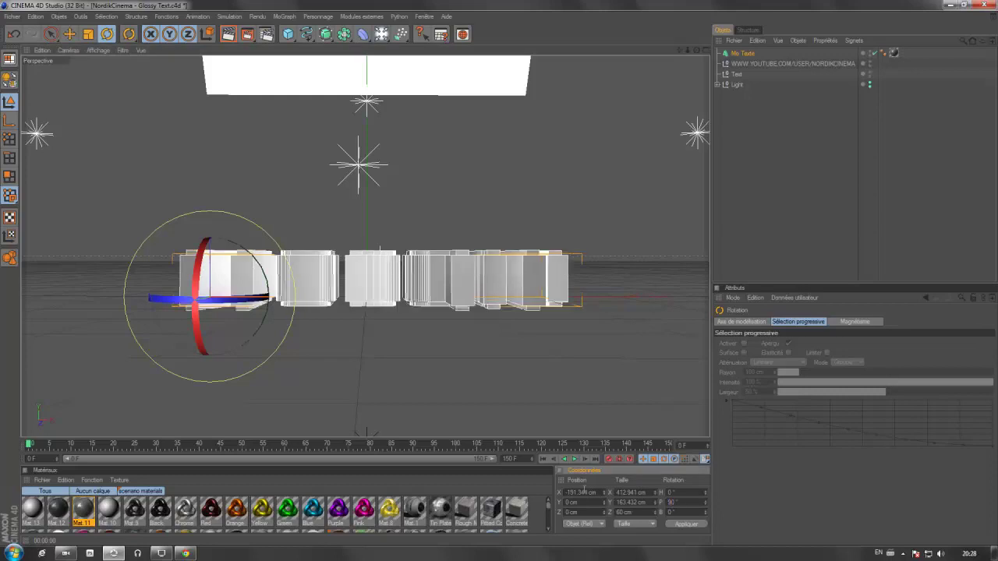
left_click(460, 198)
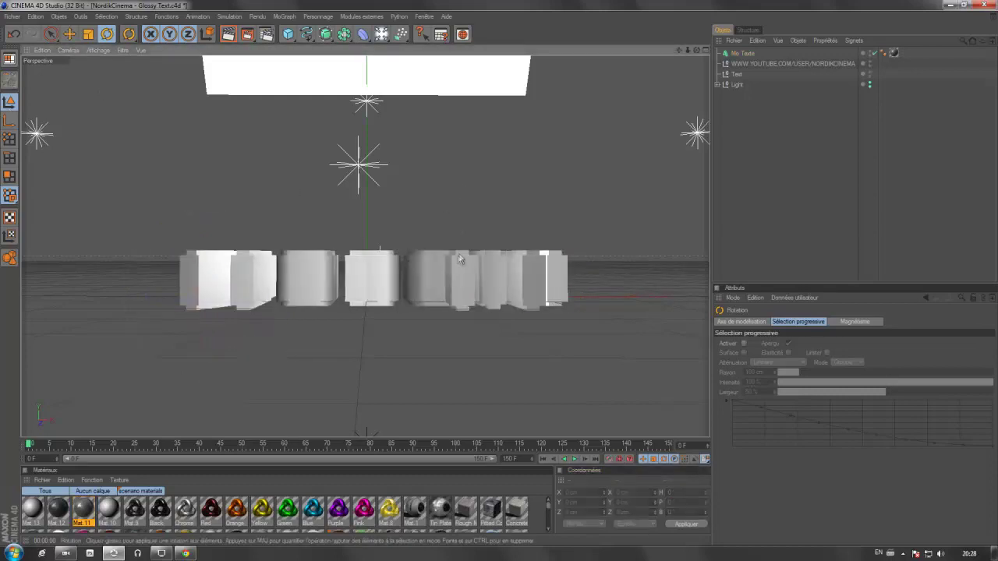
Step: Make the text object editable and expand its hierarchy down to the individual letter extrusions
left_click(744, 53)
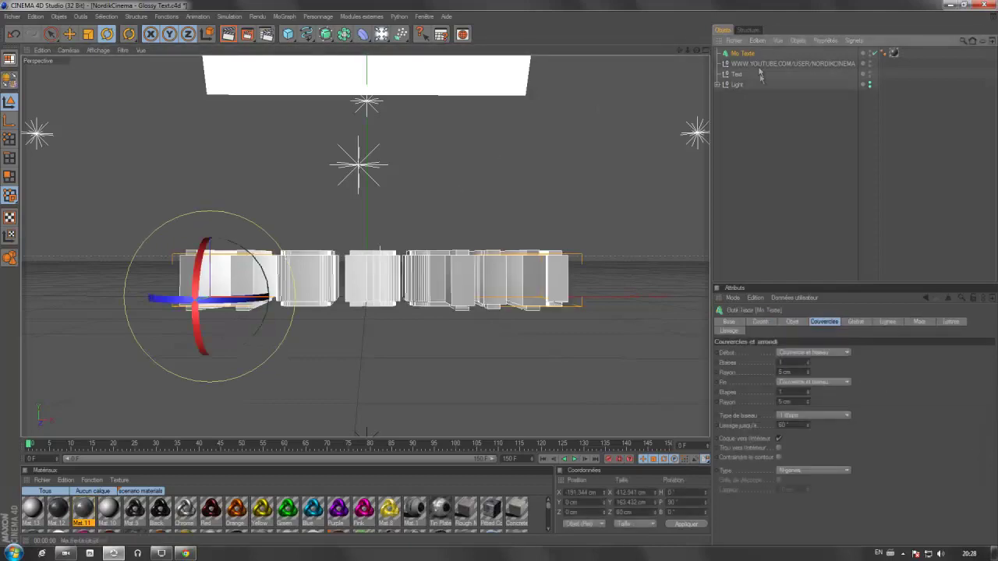
key("c")
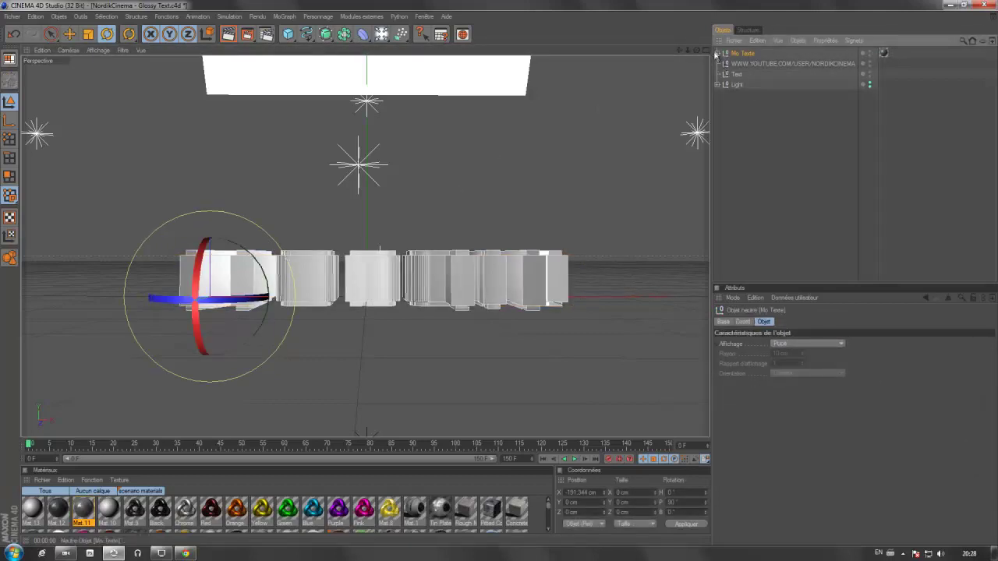
left_click(719, 60)
left_click(717, 53)
left_click(723, 64)
left_click(728, 74)
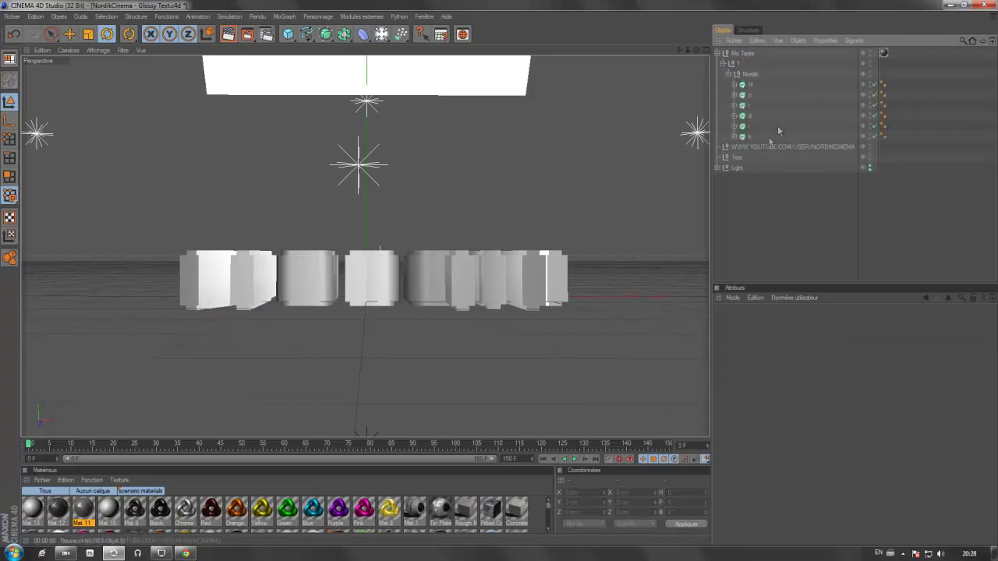
Step: Animate the letter N with automatic keyframing from frame 0, setting its pitch to -90° at frame 15
left_click(749, 84)
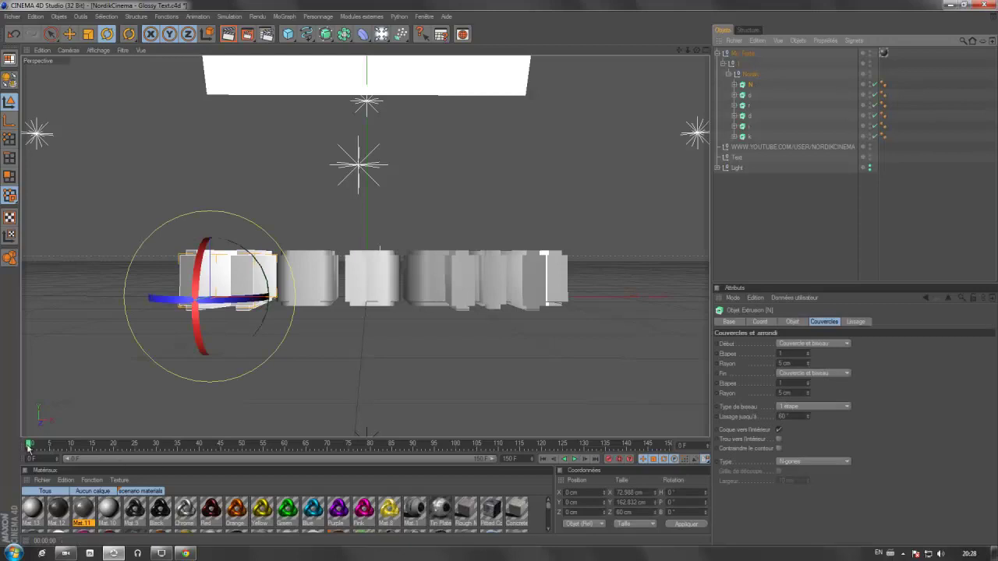
left_click(620, 460)
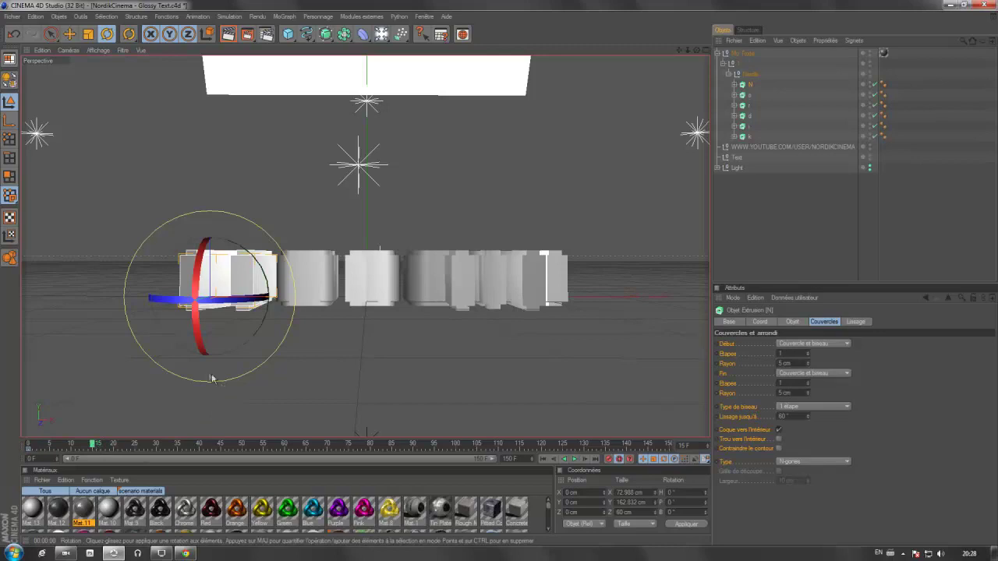
left_click_drag(205, 347, 193, 279)
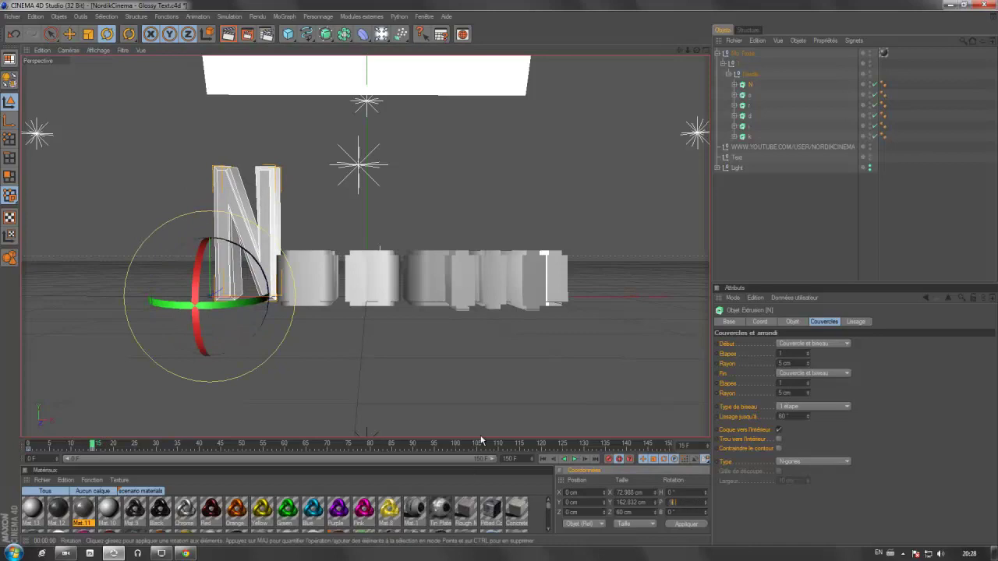
type("90")
key("Return")
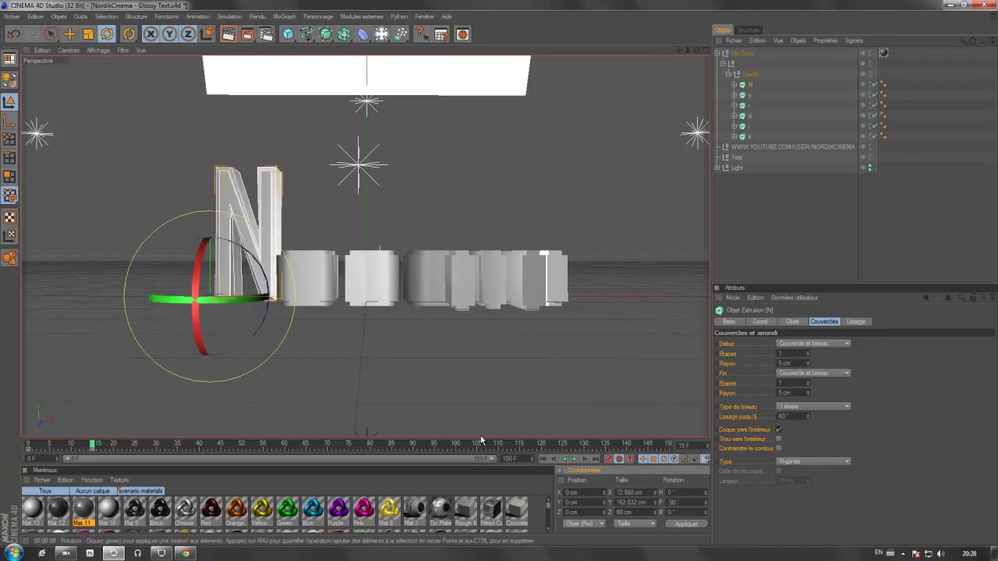
Step: Animate the letter o with a keyframe at frame 0 and its pitch set to -90° at frame 30
left_click(749, 99)
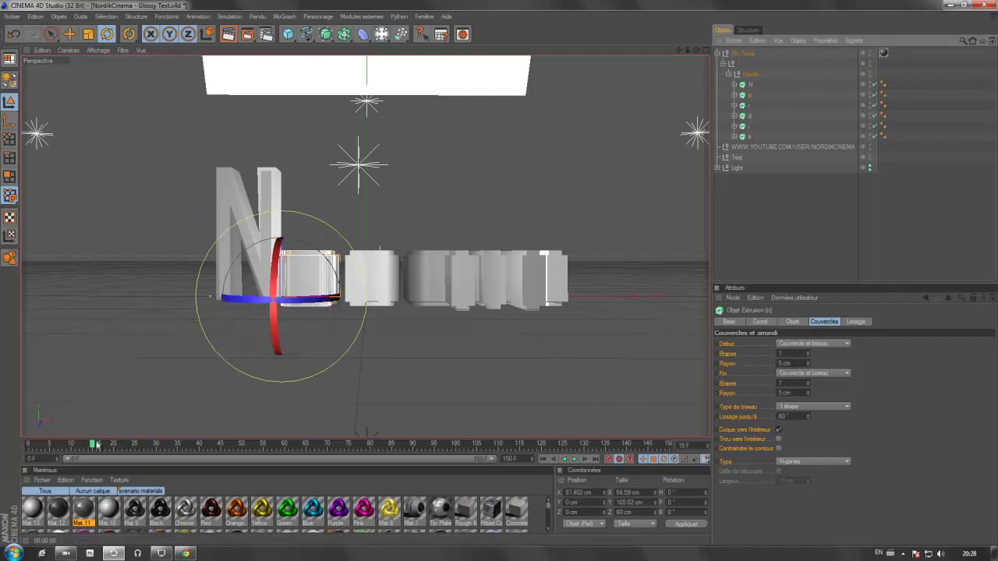
left_click_drag(92, 445, 2, 442)
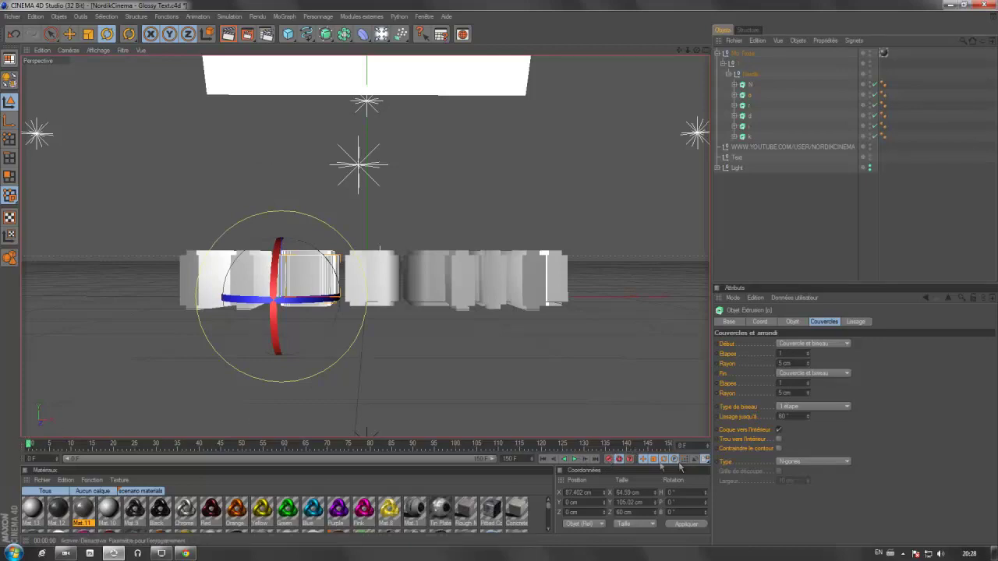
left_click_drag(28, 442, 132, 444)
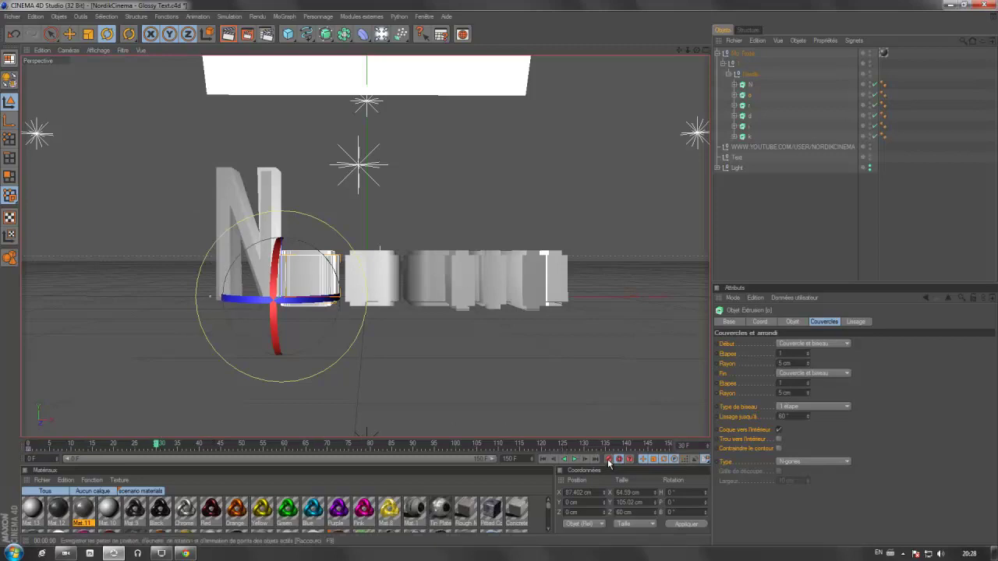
left_click_drag(277, 343, 280, 261)
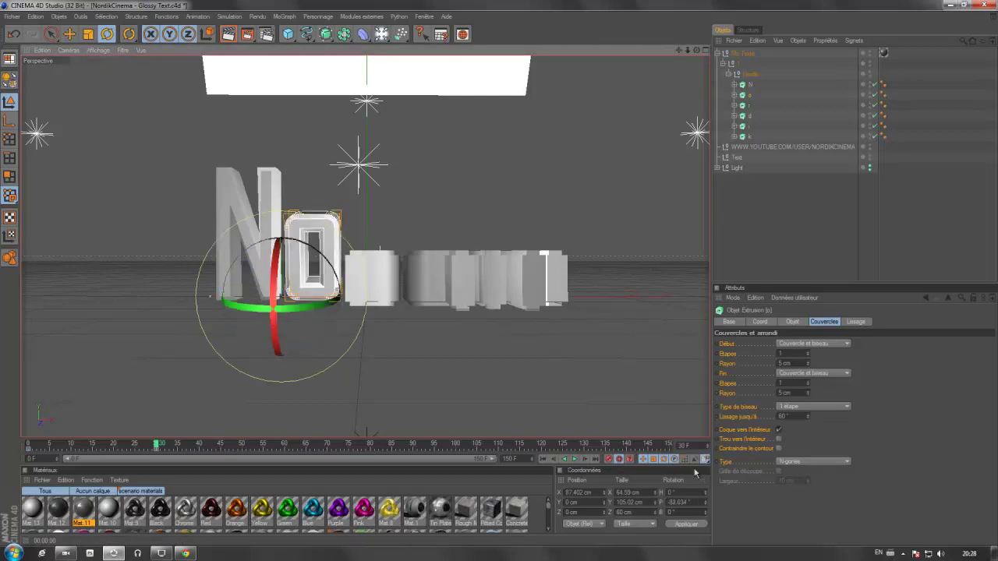
double_click(679, 502)
type("9")
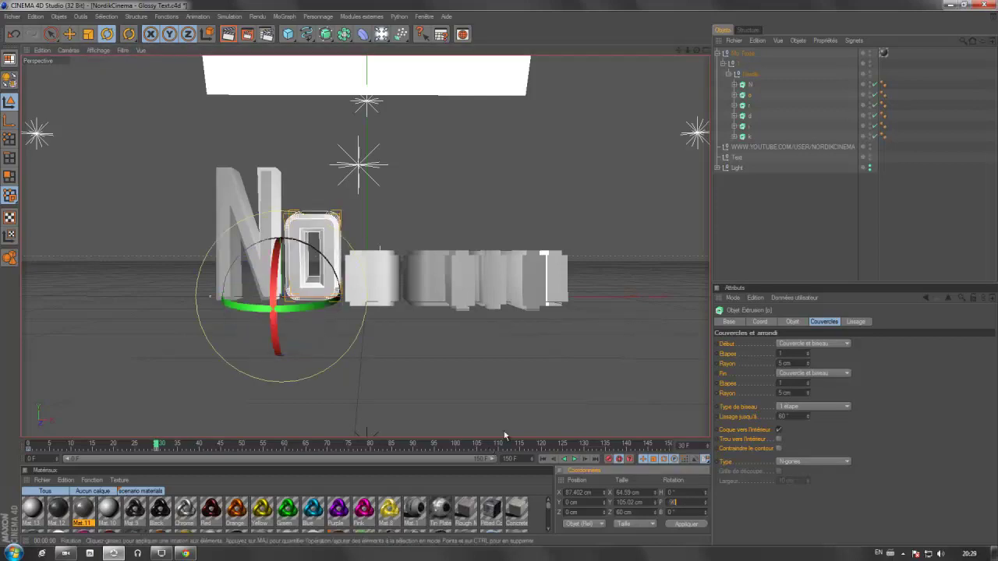
type("0")
key("Return")
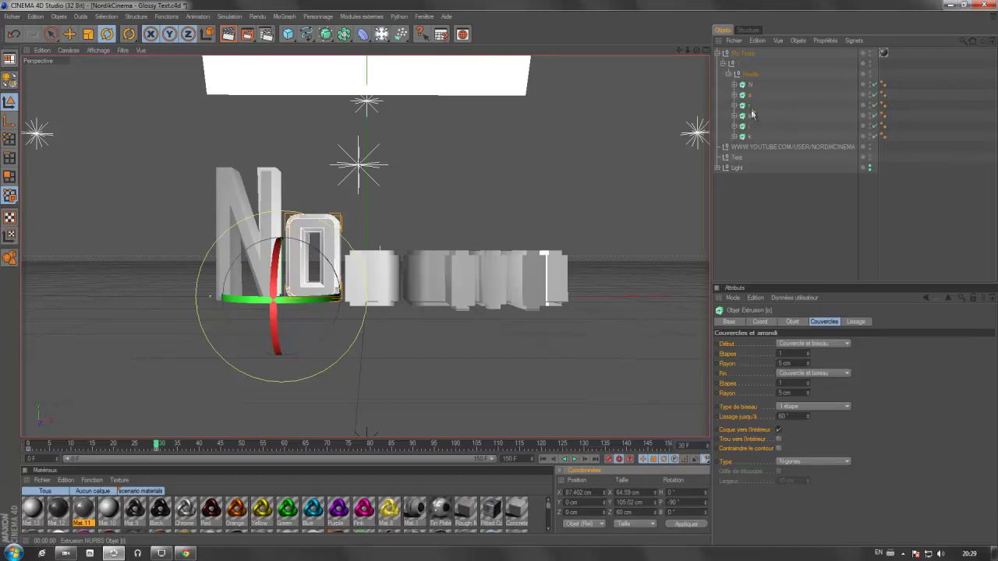
Step: Animate the letter r with a keyframe at frame 0 and its pitch set to -90° at frame 45
left_click(749, 106)
left_click_drag(156, 445, 4, 445)
left_click(608, 462)
left_click_drag(30, 445, 232, 445)
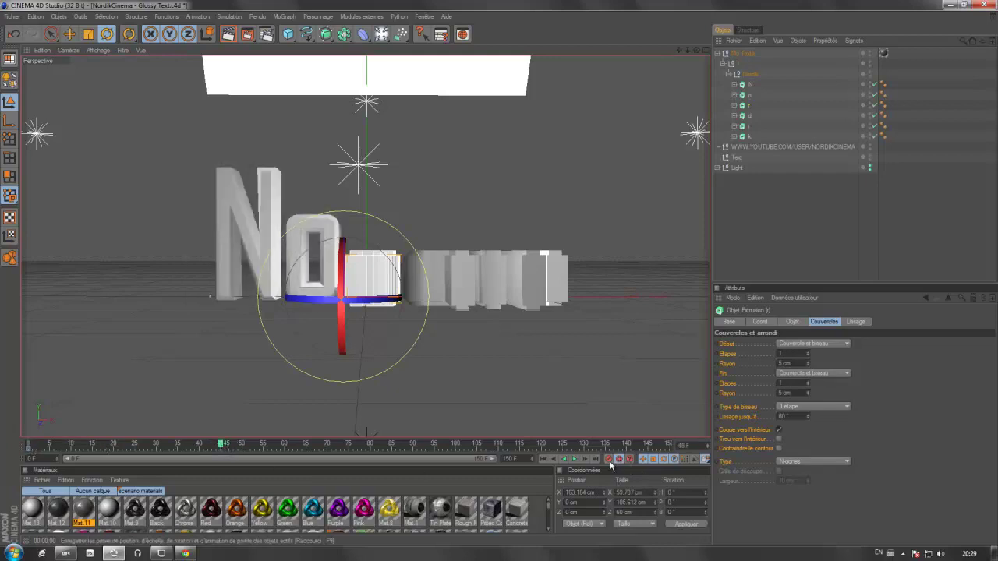
left_click_drag(343, 344, 341, 318)
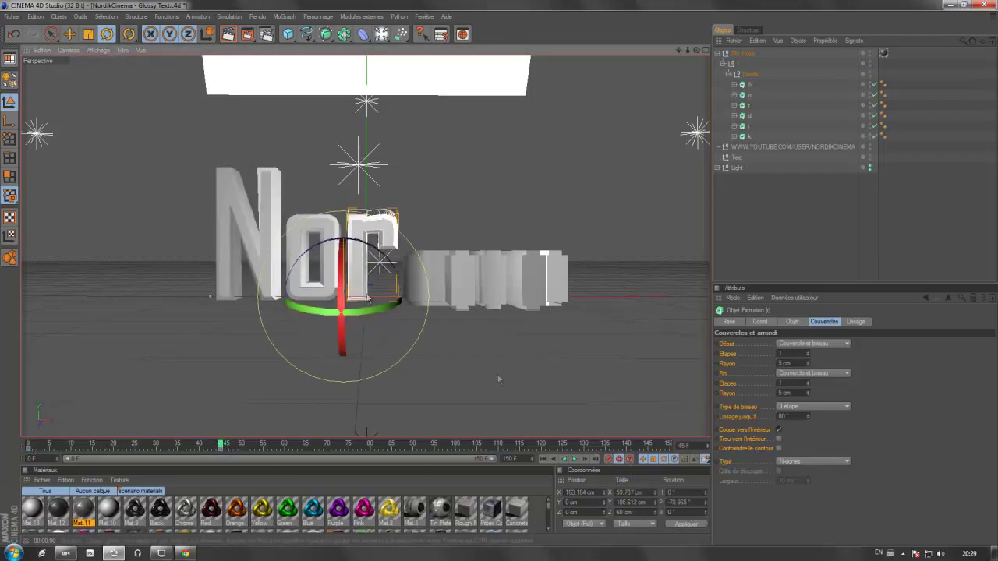
left_click(689, 502)
type("90")
key("Return")
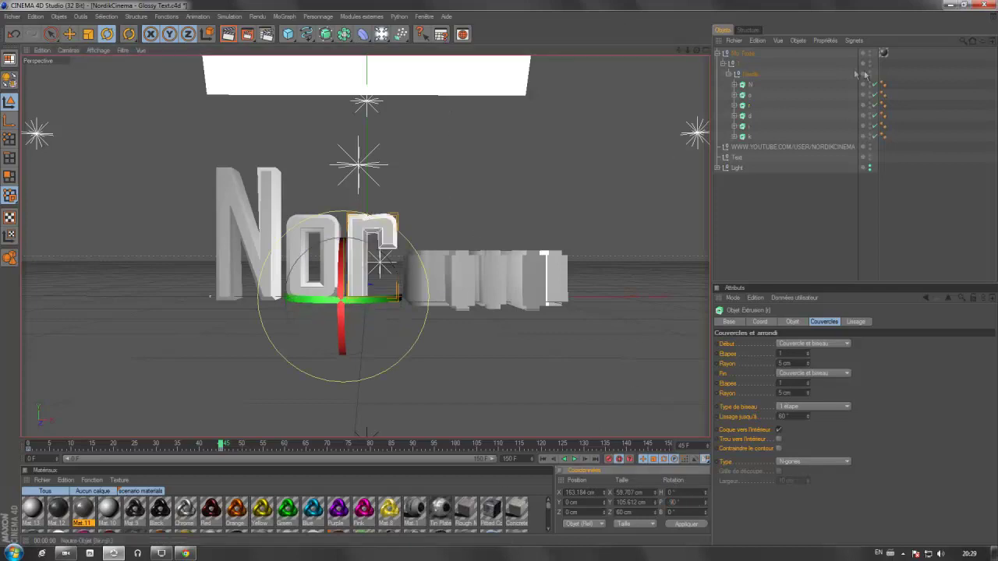
Step: Animate the letter d from frame 0, setting its pitch to -90° at frame 60
left_click(749, 115)
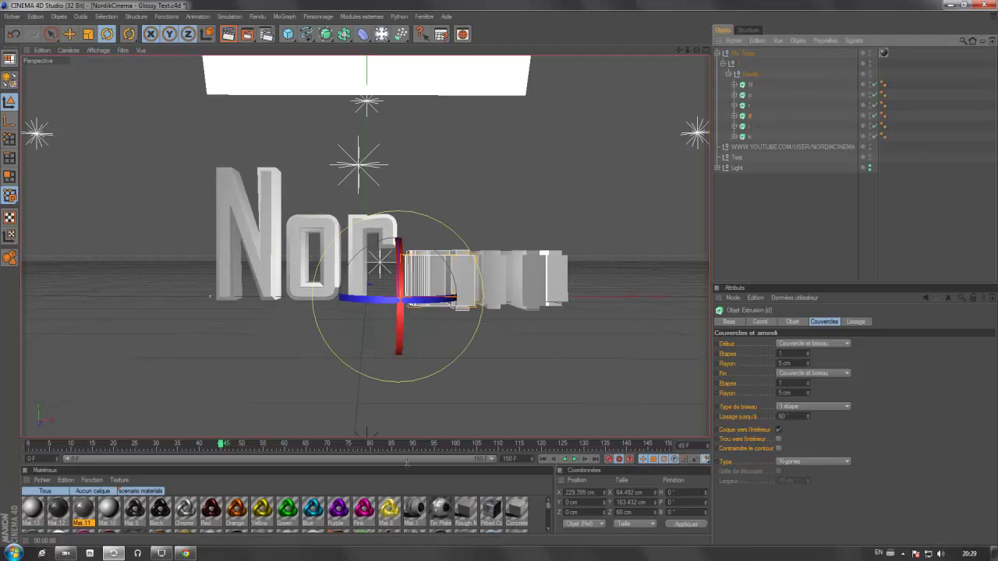
left_click_drag(221, 444, 0, 428)
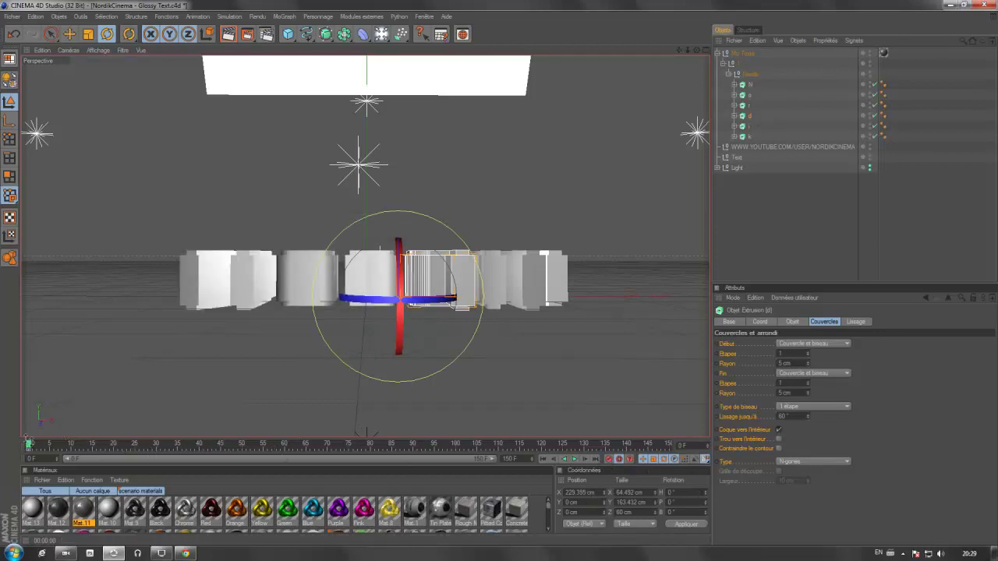
left_click_drag(30, 446, 363, 470)
left_click_drag(285, 448, 285, 448)
left_click_drag(398, 350, 399, 345)
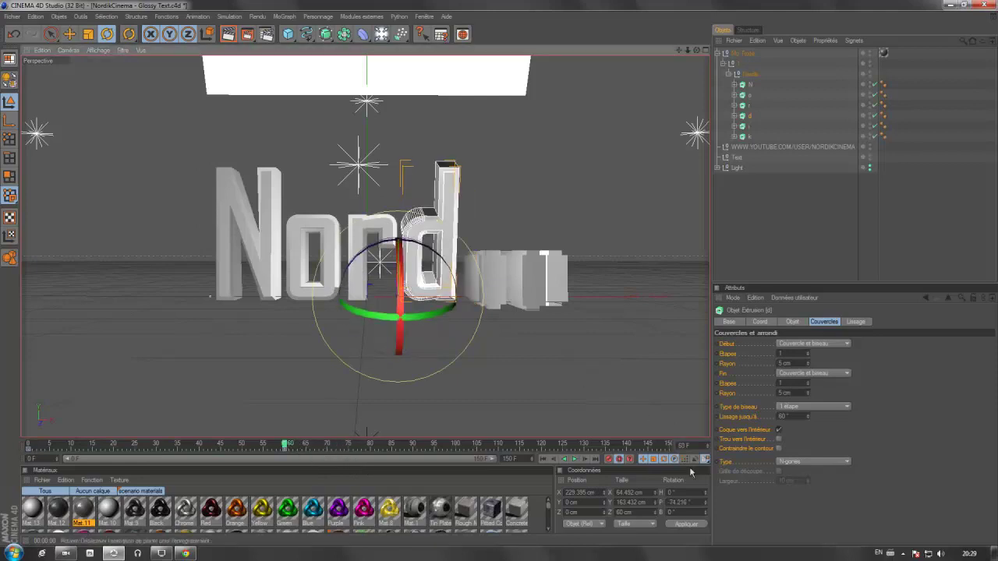
left_click_drag(692, 503, 666, 502)
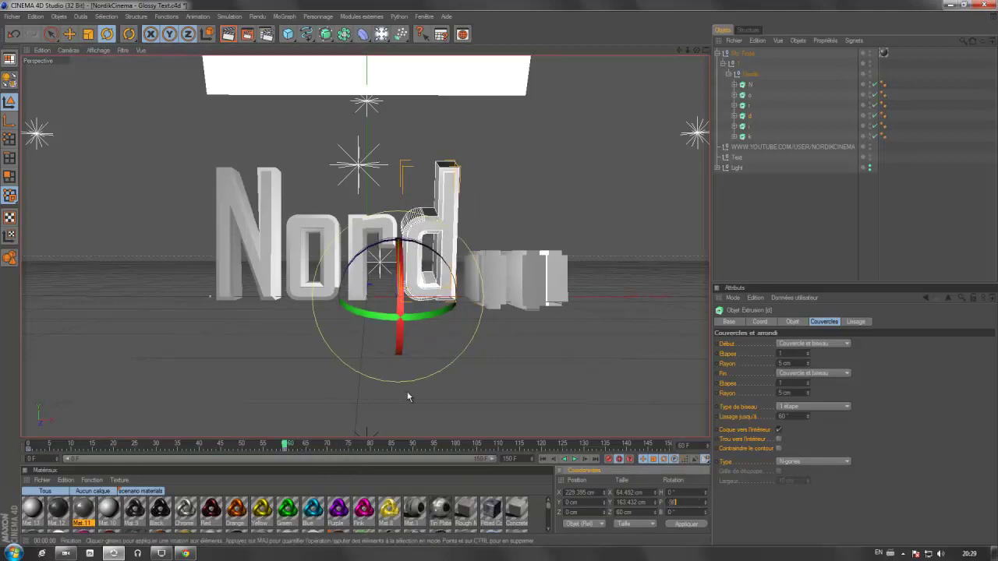
key("Return")
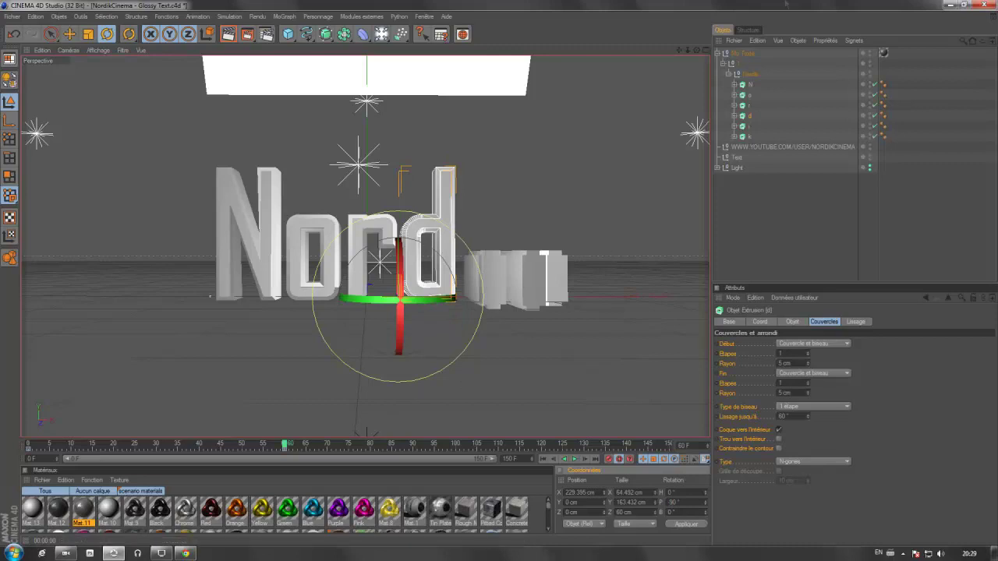
Step: Animate the first letter after d, the i, from frame 0, setting its pitch to -90° at frame 75
left_click(743, 127)
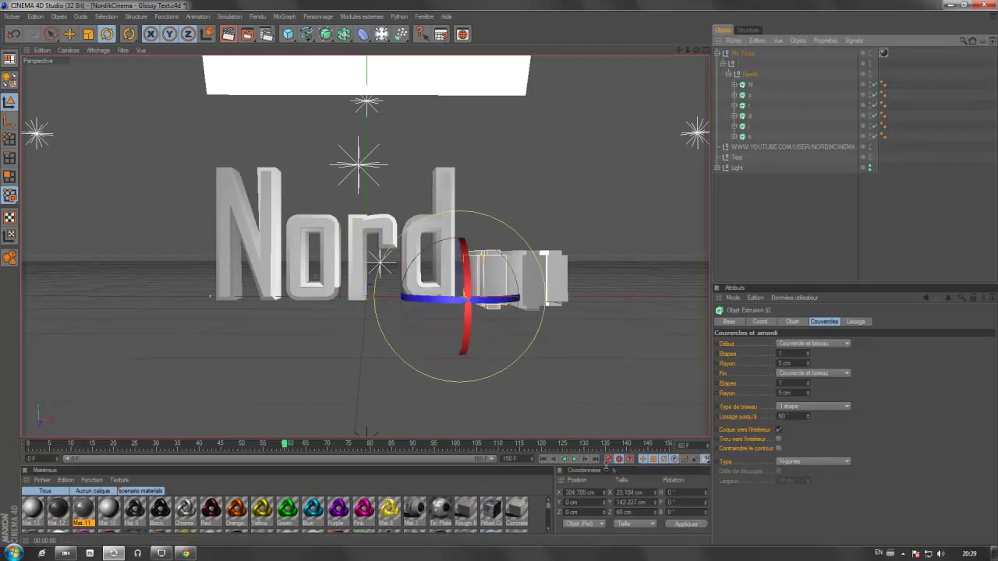
left_click_drag(284, 446, 2, 451)
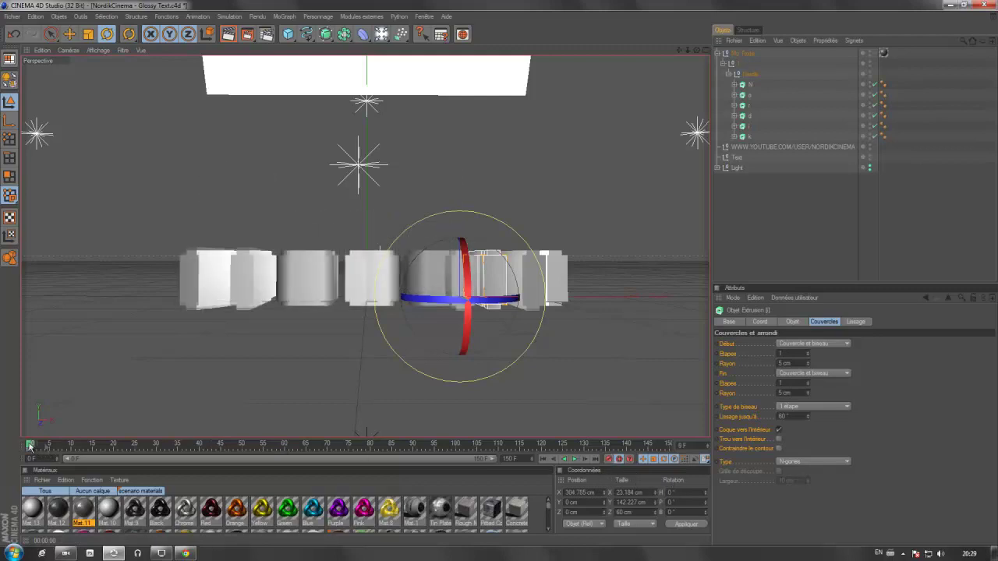
left_click_drag(30, 444, 308, 442)
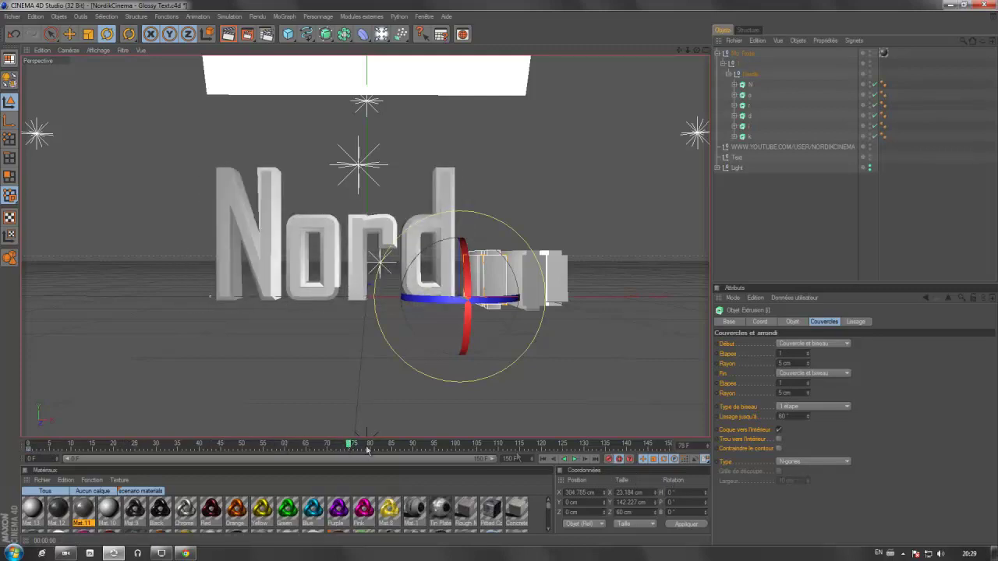
left_click_drag(466, 349, 469, 290)
left_click(696, 505)
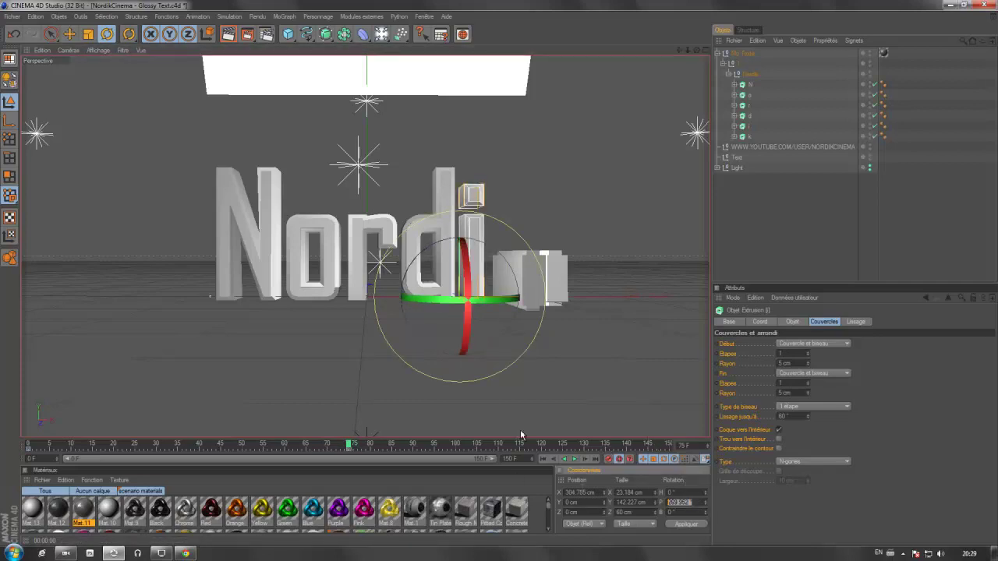
type("9")
key("Return")
Step: Animate the final letter k, setting its pitch to -90° at frame 90, and deselect it
left_click(736, 141)
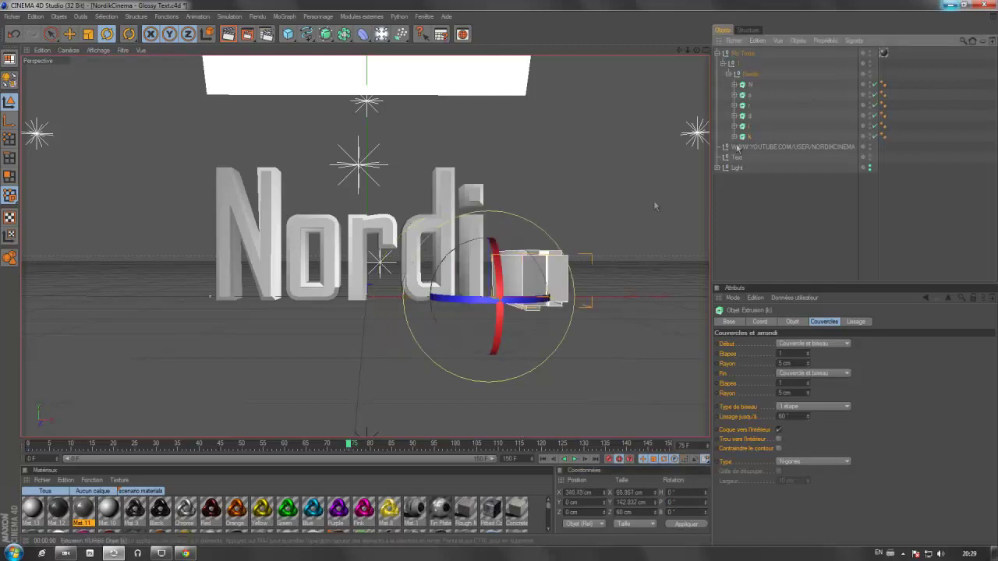
left_click_drag(349, 444, 410, 444)
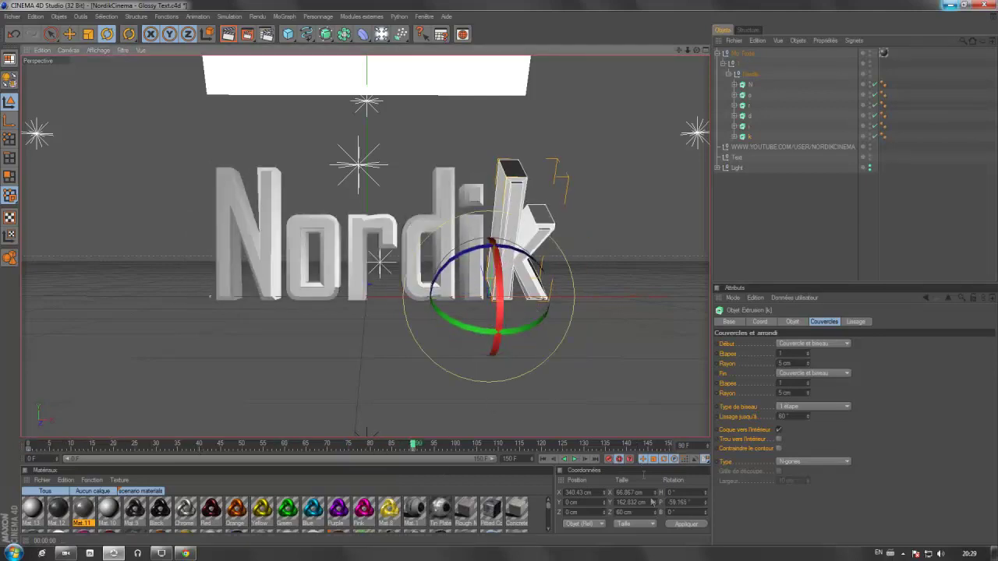
left_click(678, 502)
type("-90")
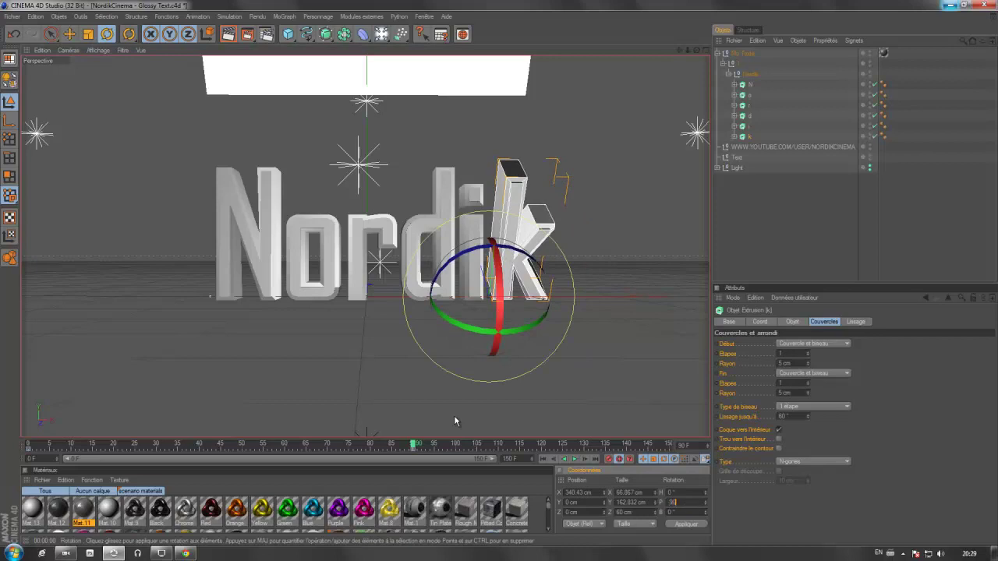
key("Return")
left_click(572, 187)
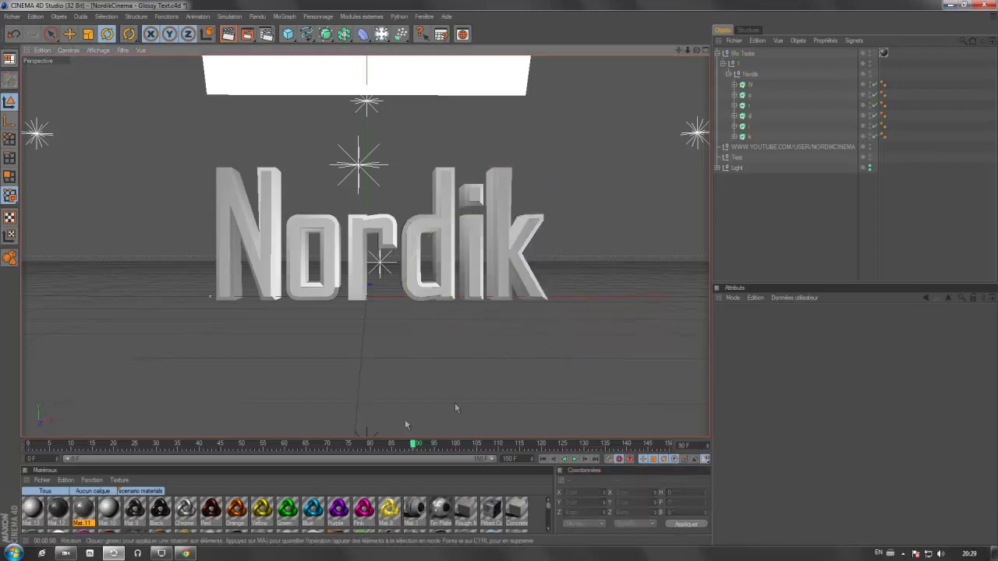
Step: Play the letter animation from frame 0 to check it, and return the timeline to frame 0
left_click_drag(413, 445, 1, 446)
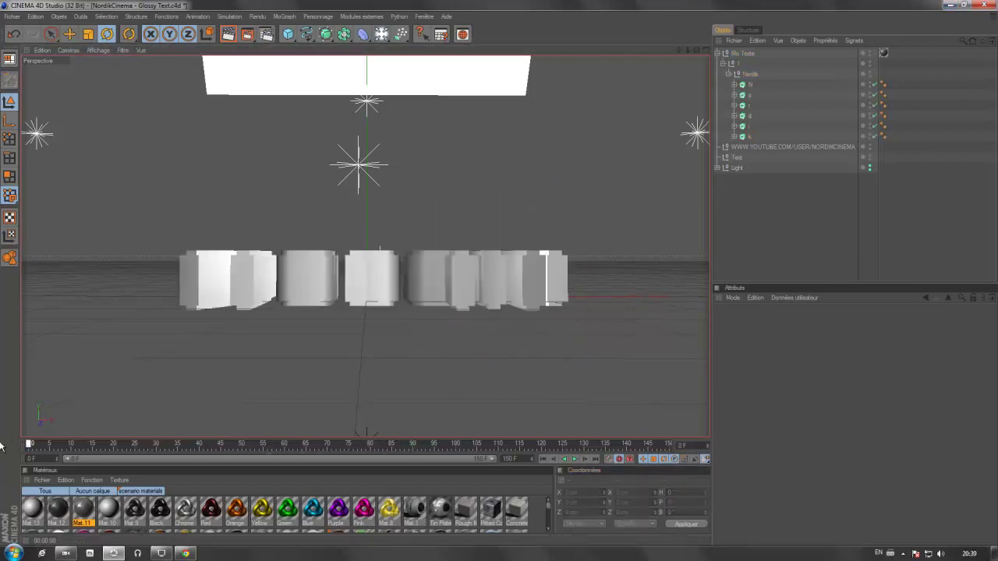
left_click(577, 460)
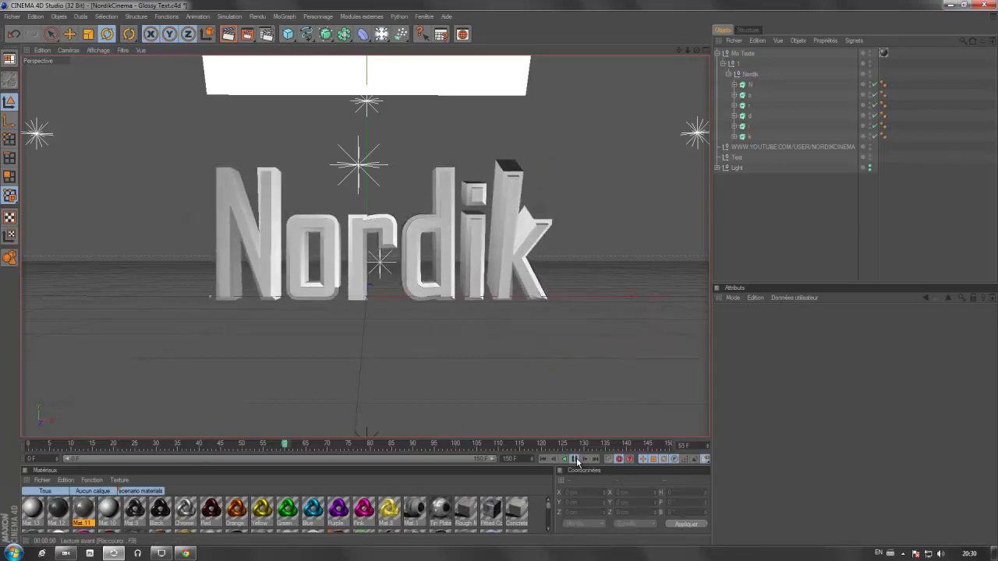
left_click(577, 460)
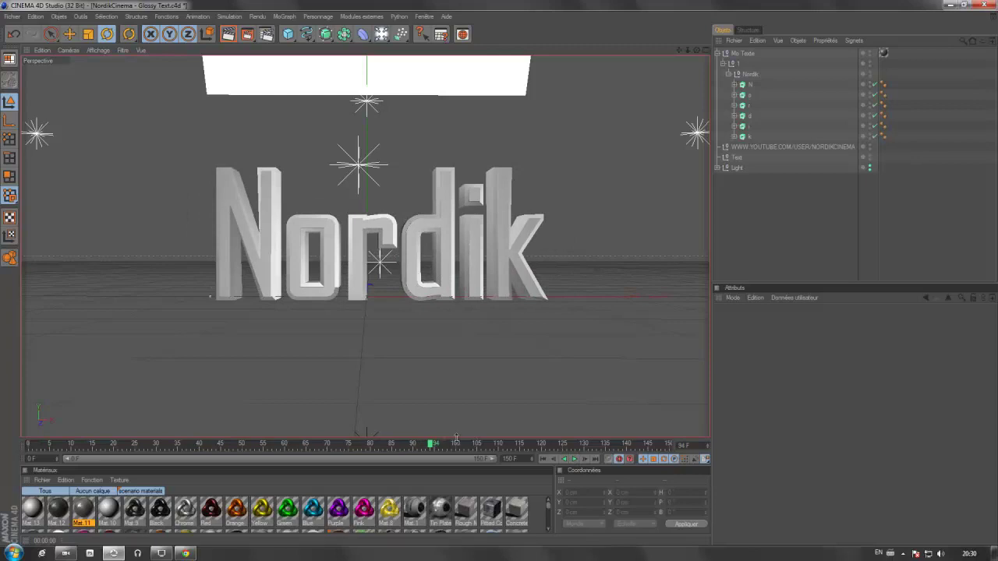
left_click_drag(430, 447, 28, 446)
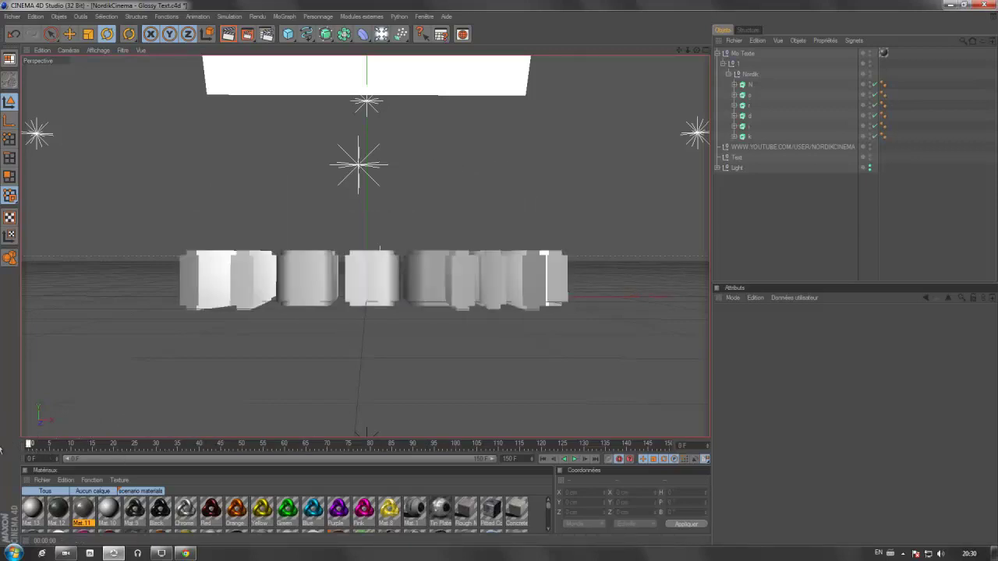
Step: Collapse the text hierarchy, add a null object to the scene and move it about 2.5 cm along X
left_click(718, 53)
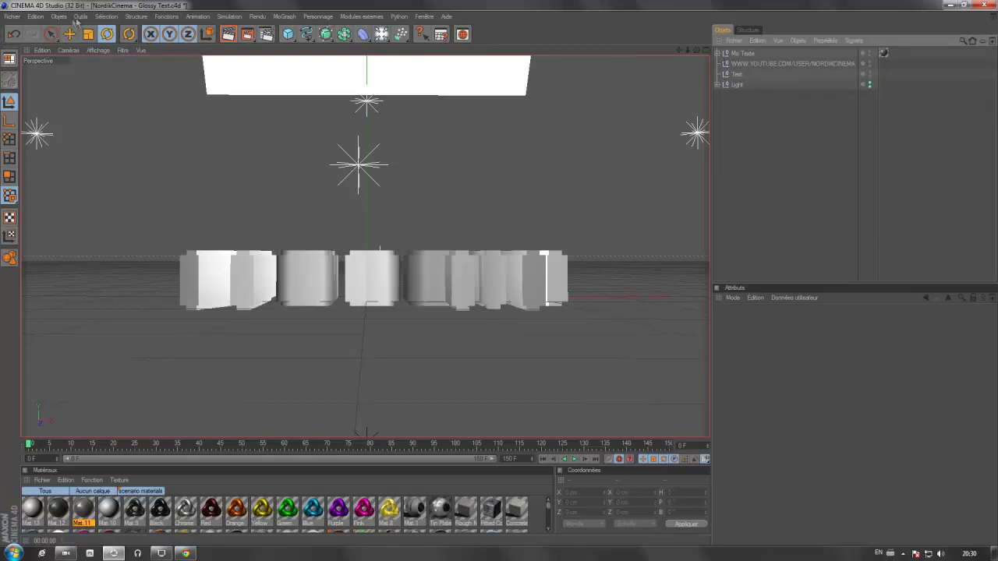
left_click(59, 16)
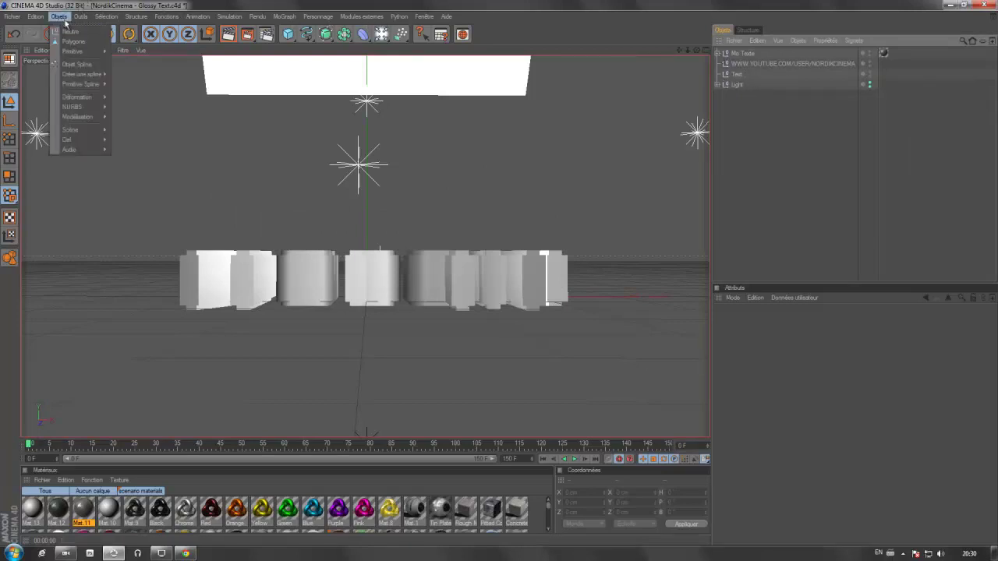
left_click(72, 28)
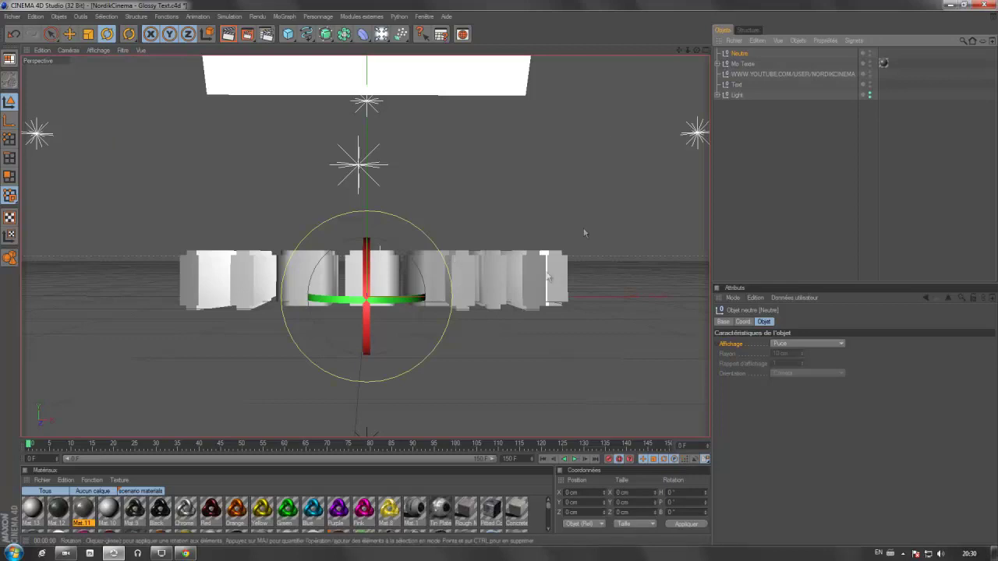
left_click(69, 34)
left_click_drag(500, 275, 499, 275)
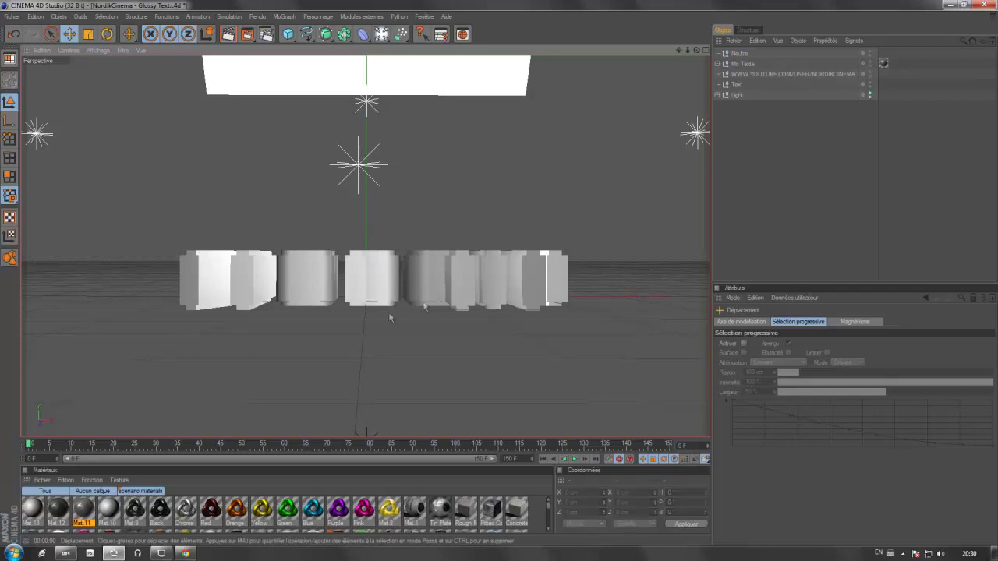
left_click(741, 54)
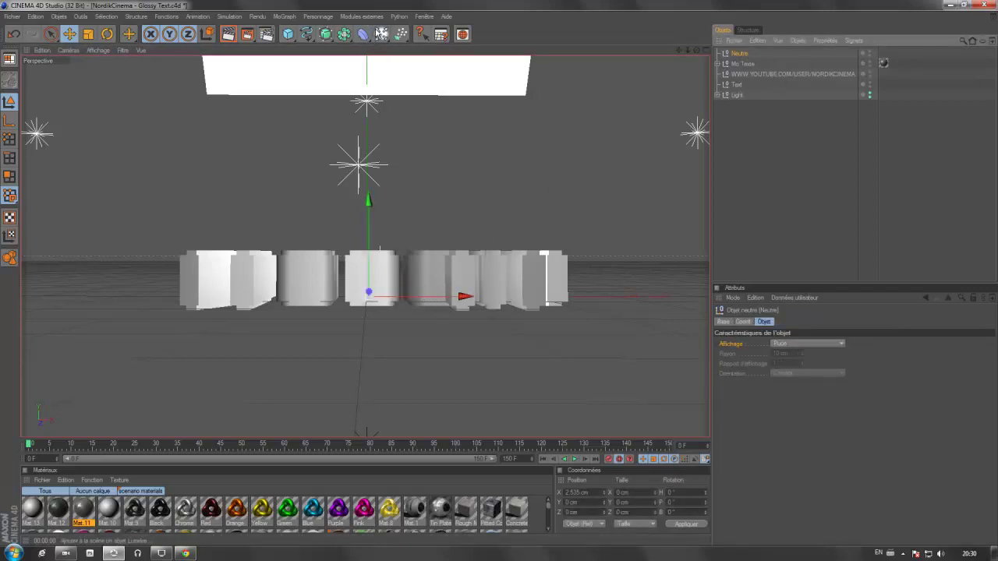
Step: Add a camera object at the current view and reselect the null object
left_click(380, 34)
left_click(382, 10)
left_click(381, 34)
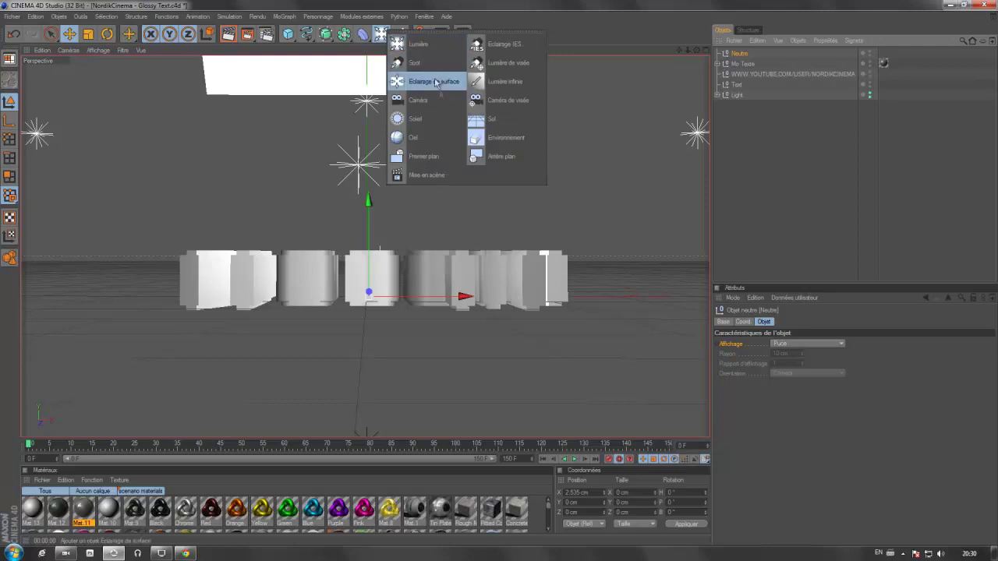
left_click(440, 102)
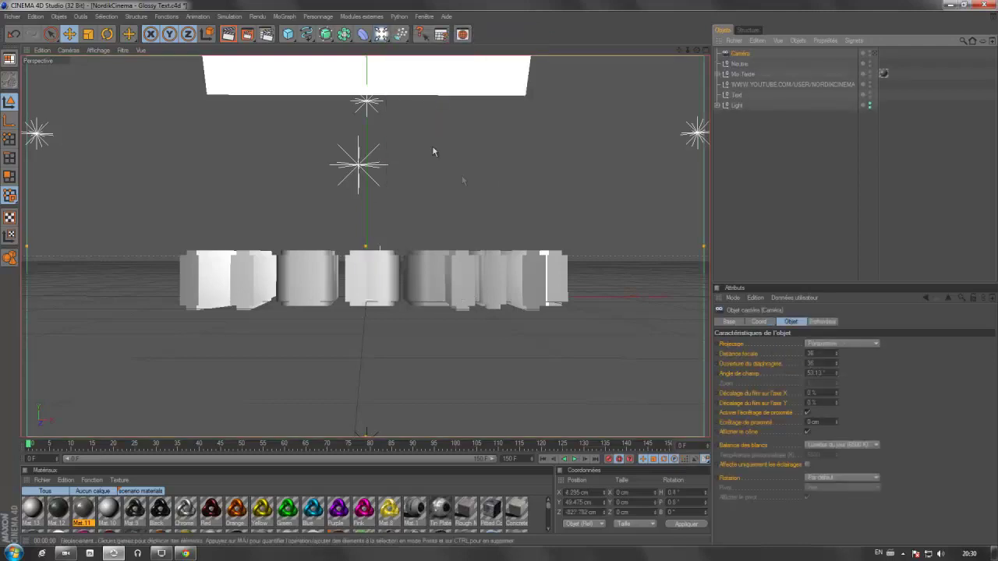
left_click(740, 64)
left_click(743, 54)
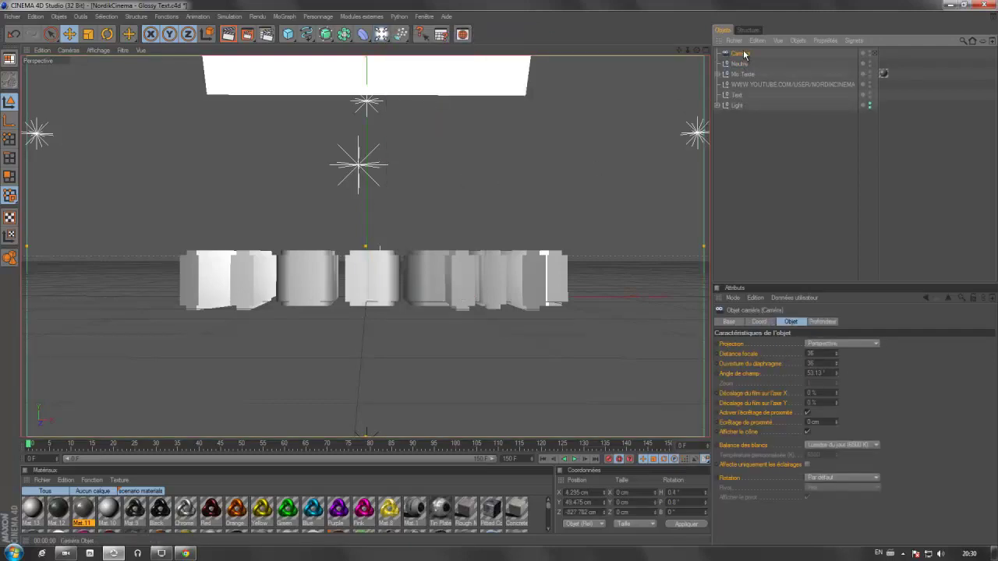
left_click(741, 65)
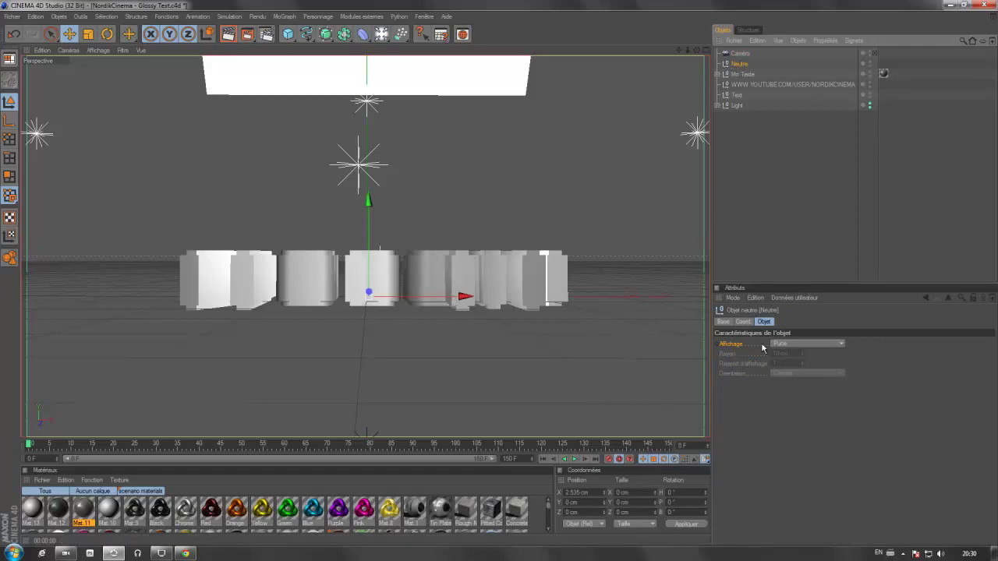
Step: Keyframe the null object's coordinates at frame 0, and set its heading rotation to 360° at frame 100 as a second keyframe
left_click(744, 322)
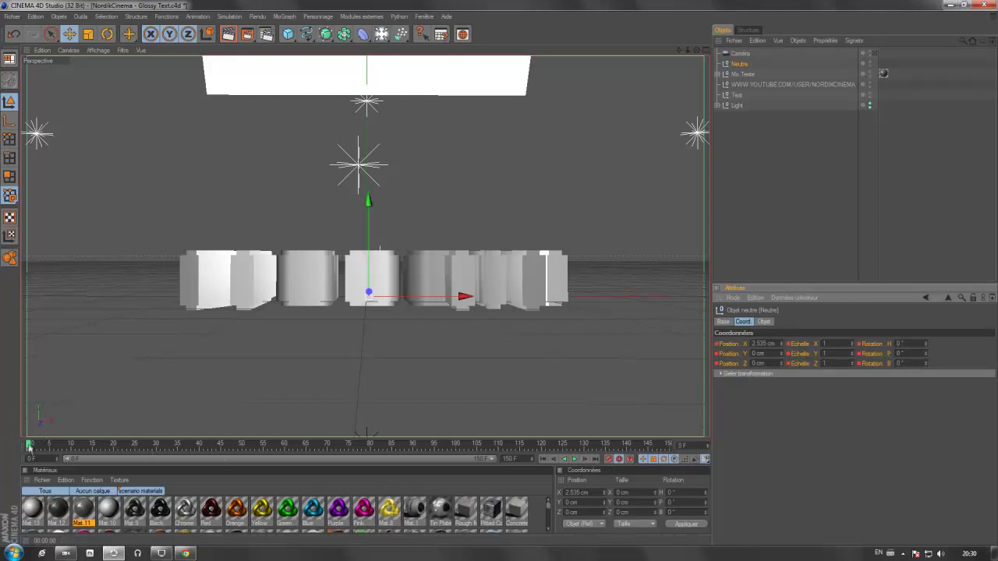
left_click_drag(29, 446, 460, 450)
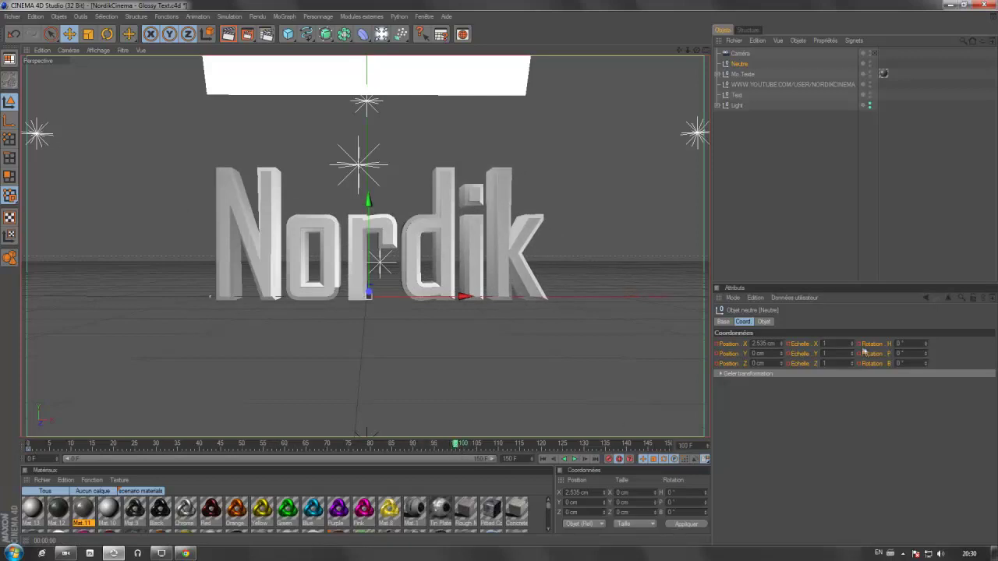
left_click(908, 343)
left_click_drag(909, 344, 781, 318)
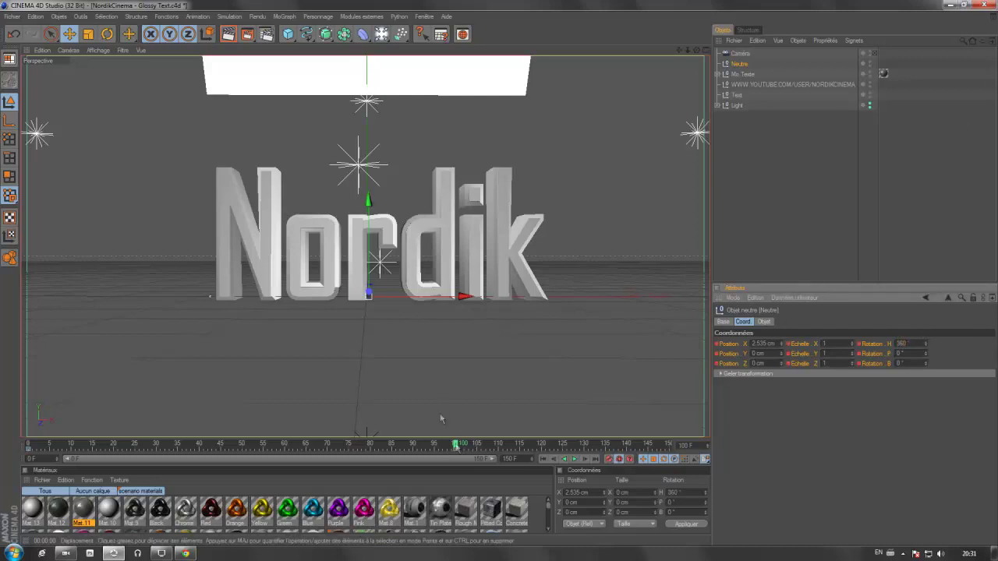
Step: Advance the timeline to frame 133 and make the camera a child of the null object
left_click_drag(455, 446, 598, 443)
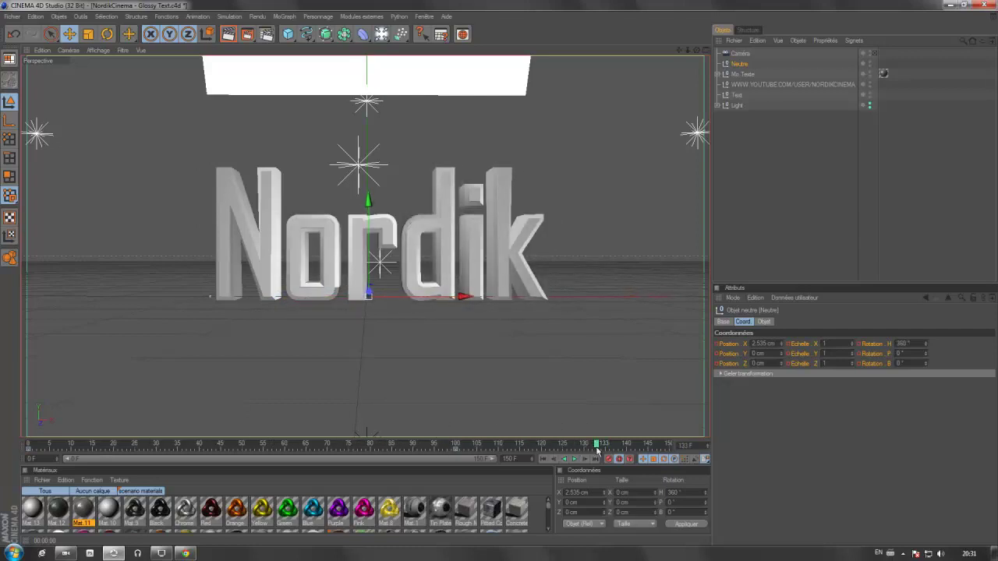
left_click(740, 53)
left_click_drag(746, 67, 747, 66)
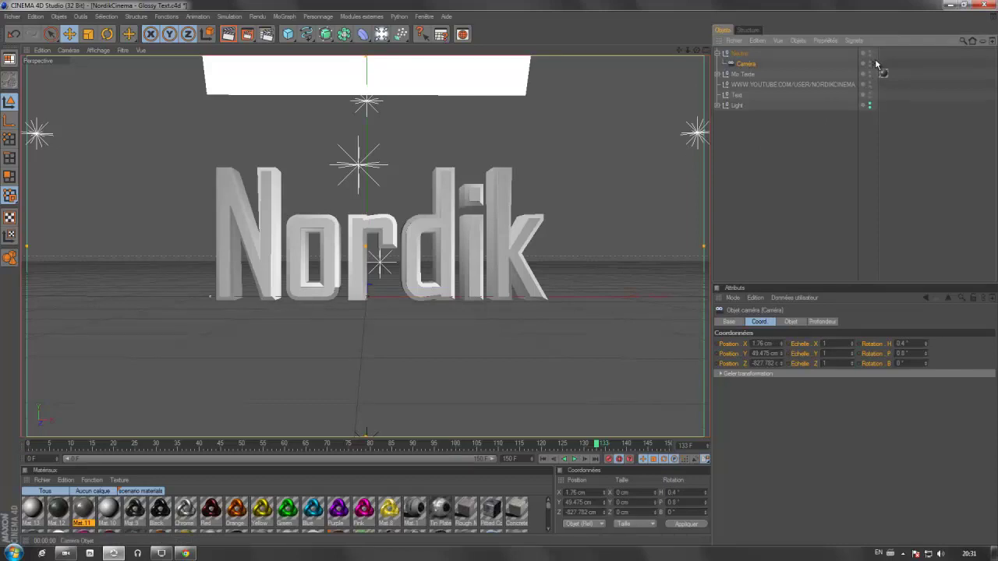
Step: Look through the new camera and scrub the timeline to frame 150 to check the view
left_click(874, 63)
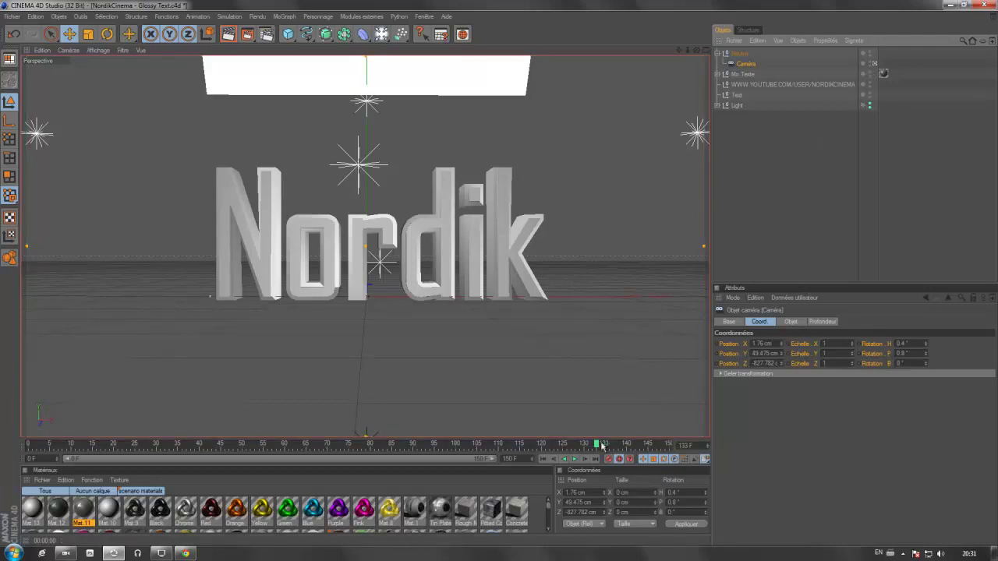
left_click_drag(598, 445, 583, 425)
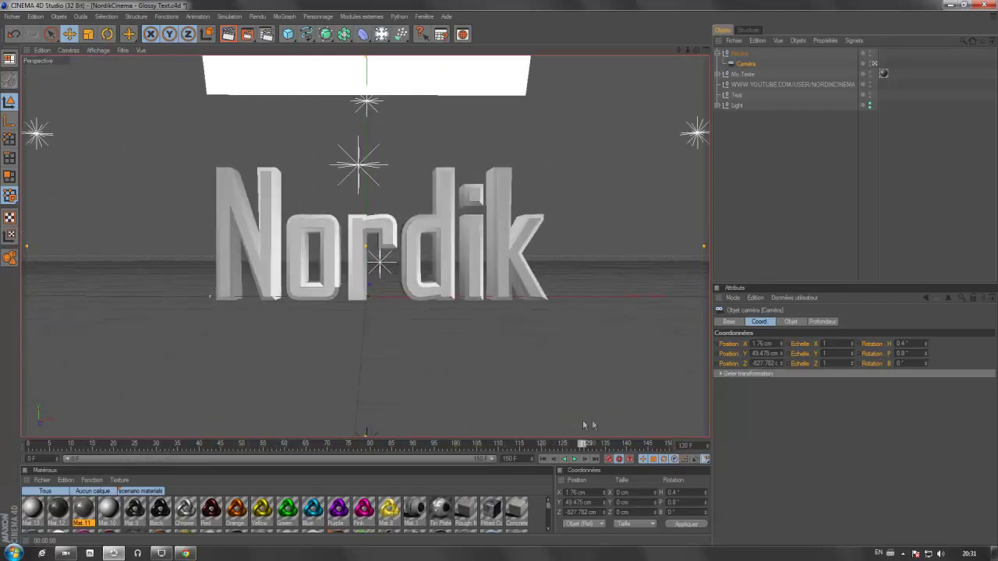
left_click_drag(713, 435, 677, 450)
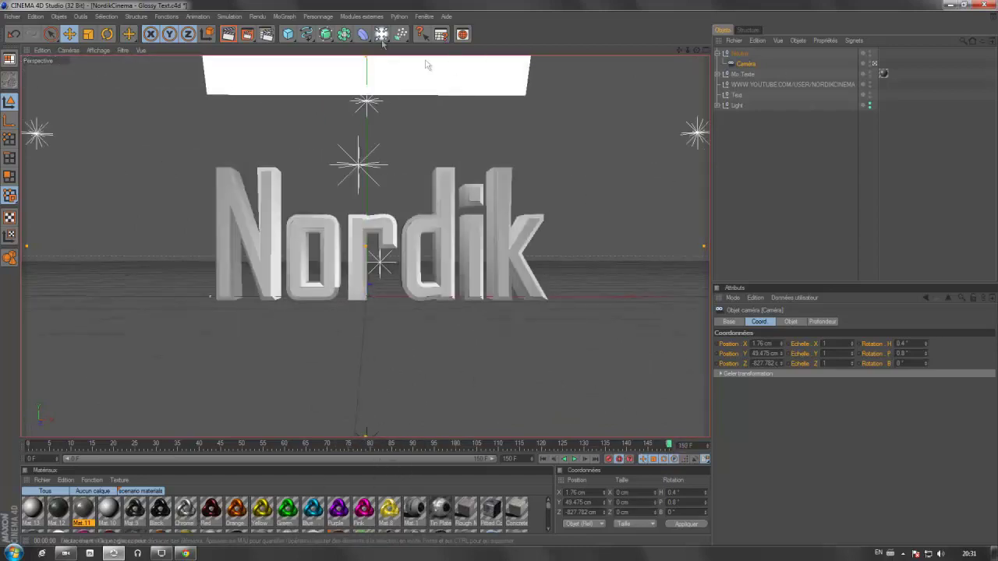
Step: Show the save options in the render settings and browse for an output path, closing both windows without choosing a file
left_click(265, 35)
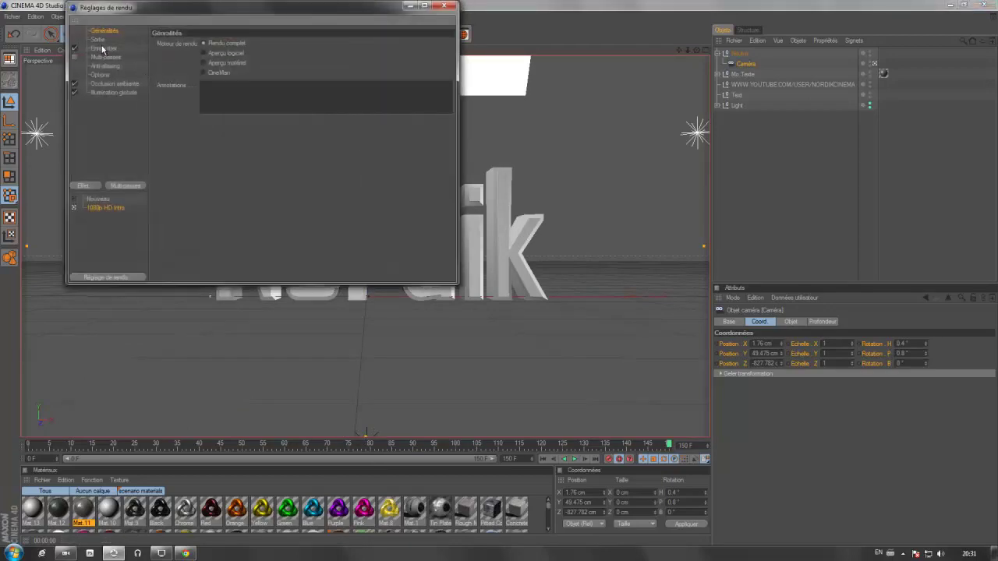
left_click(103, 49)
left_click(448, 62)
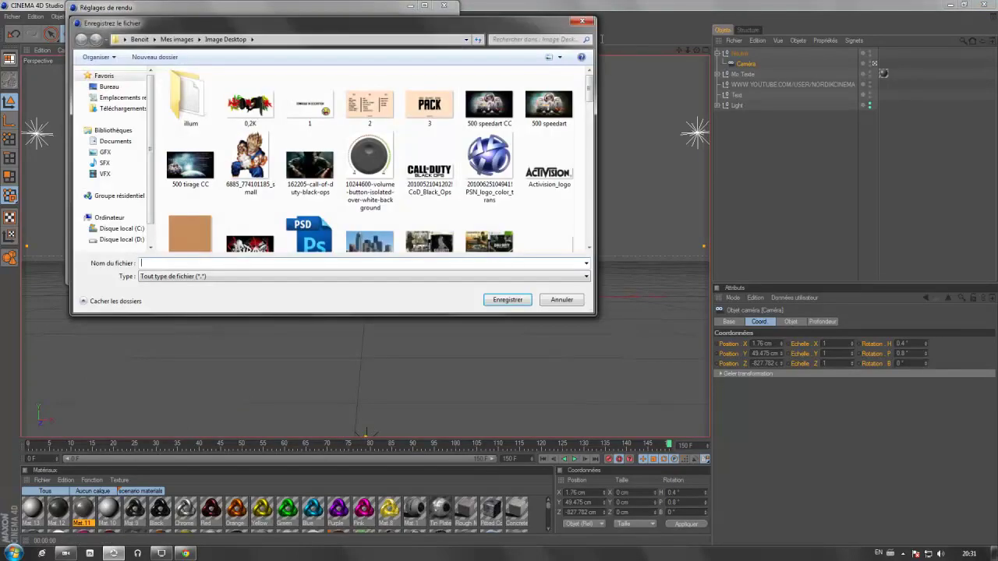
left_click(583, 18)
left_click(444, 7)
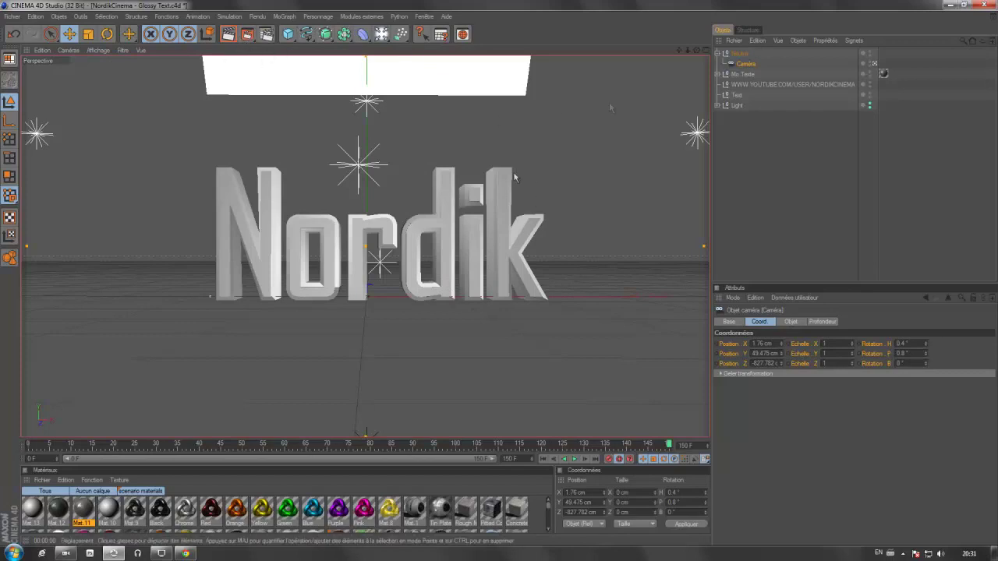
Step: Reframe the Nordik text in the camera view and collapse the null object's hierarchy
left_click_drag(679, 50, 500, 273)
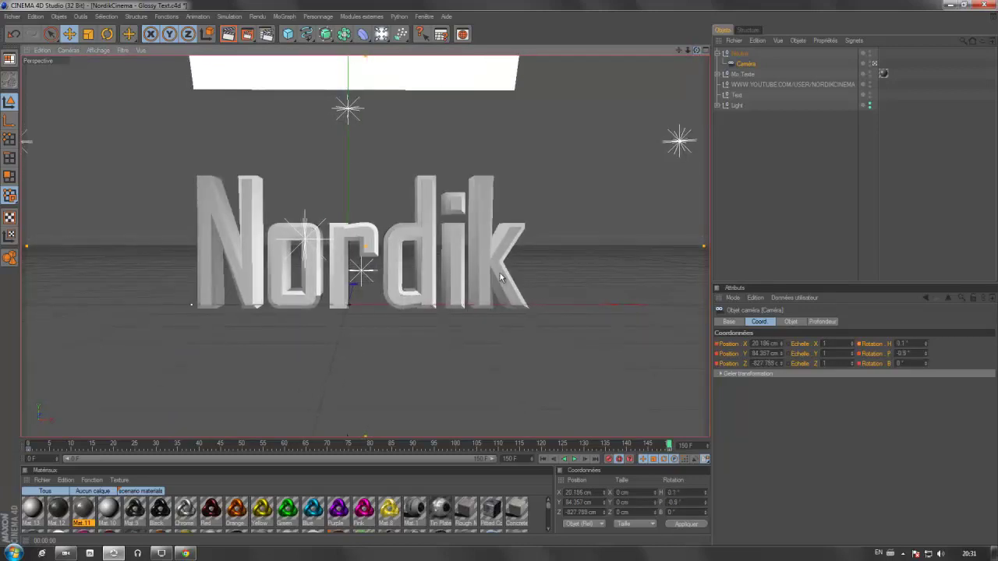
mouse_move(681, 51)
left_mouse_down()
mouse_move(498, 273)
mouse_move(680, 51)
left_mouse_up()
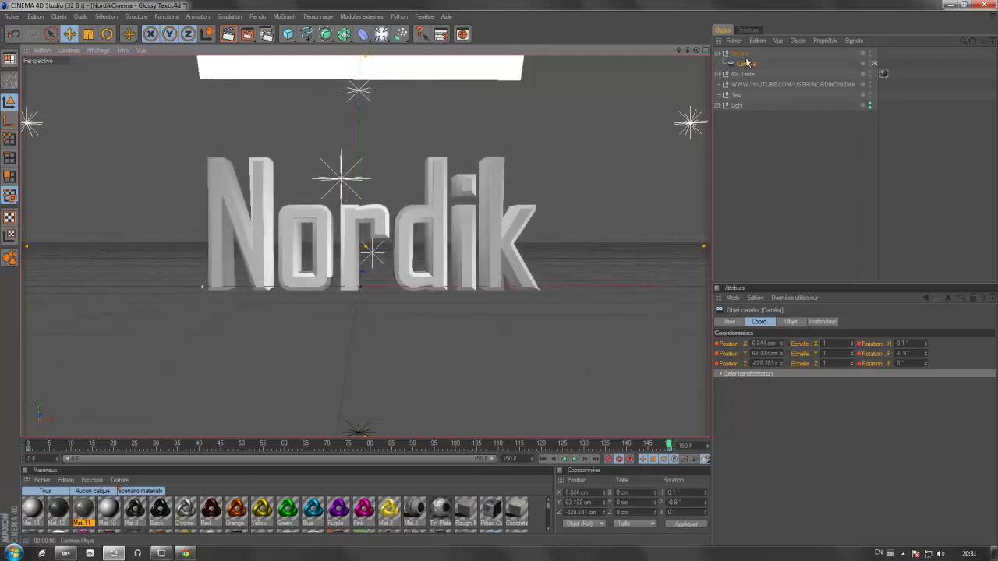
left_click(718, 53)
Step: Add an Atom Array object below the null object and nest the Mo Texte group inside it
left_click(742, 63)
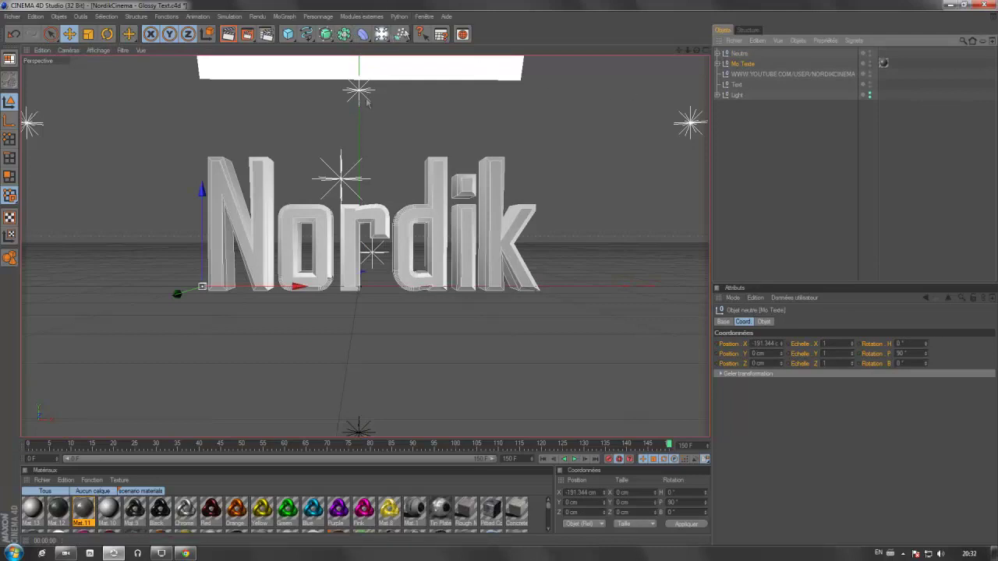
left_click(343, 35)
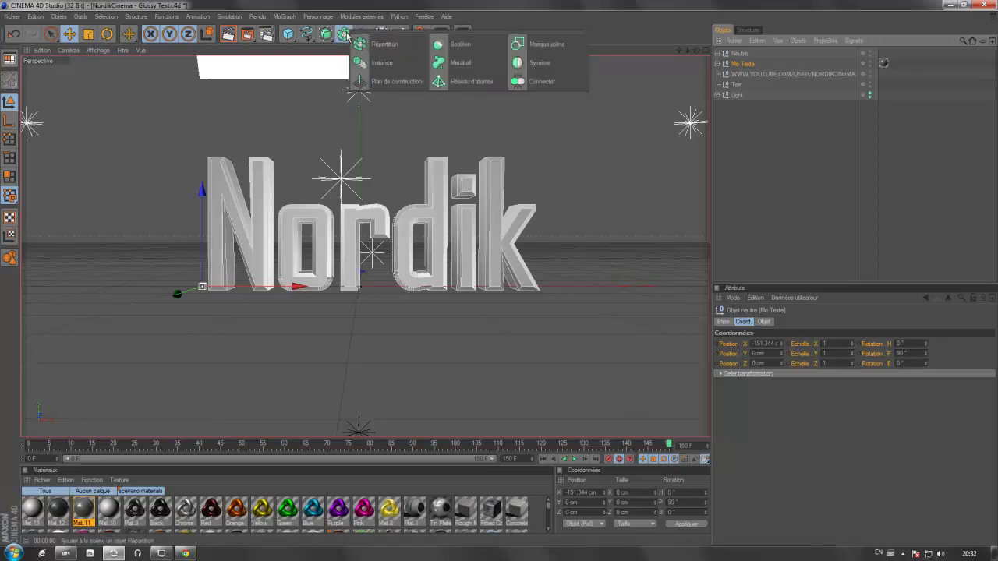
left_click(467, 81)
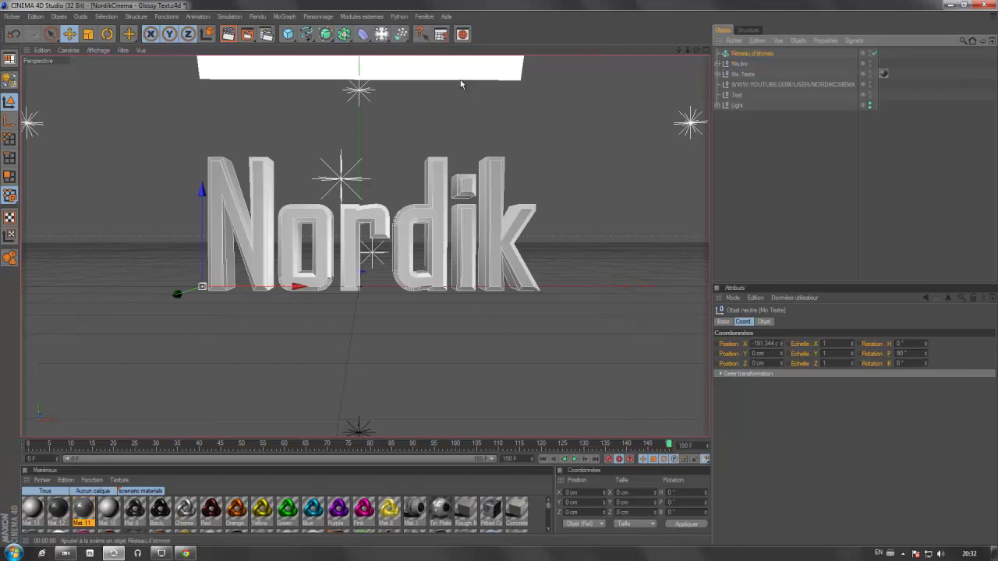
left_click(748, 74)
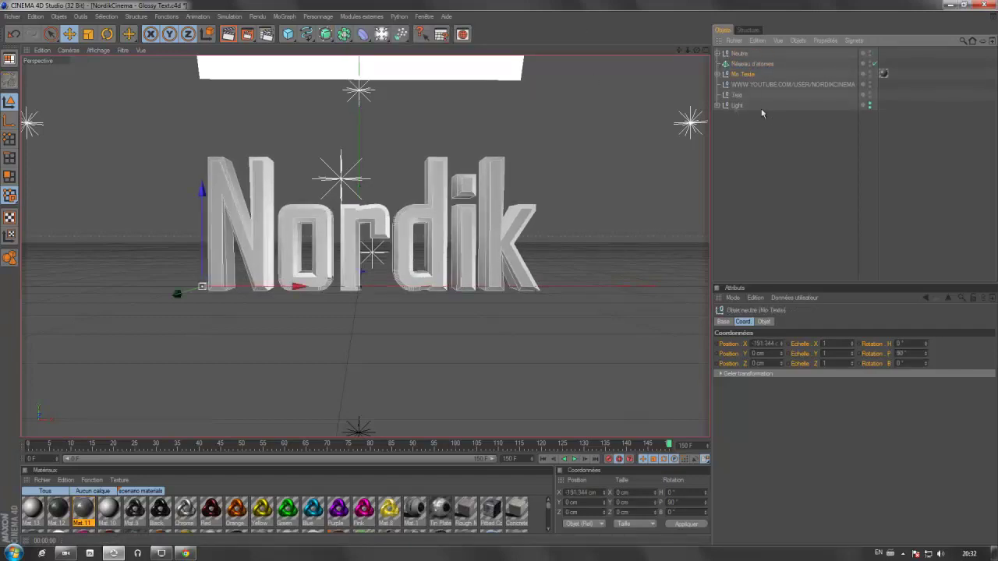
left_click(740, 63)
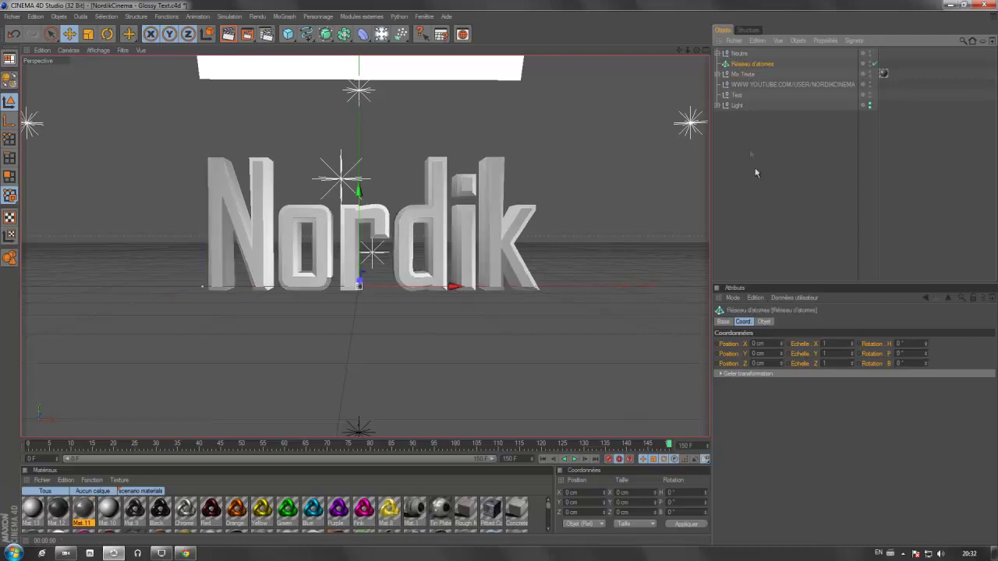
left_click(744, 74)
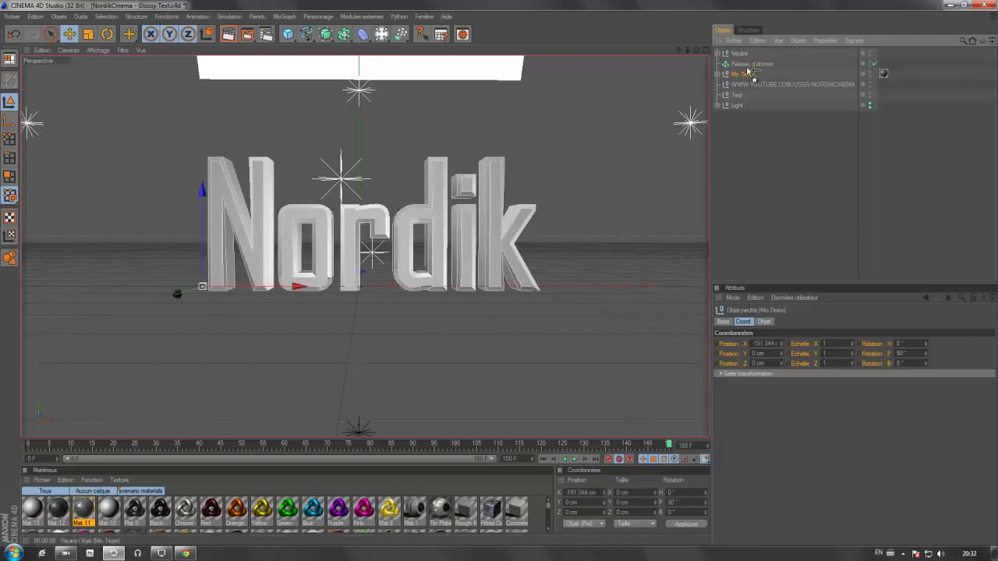
left_click_drag(750, 67, 750, 69)
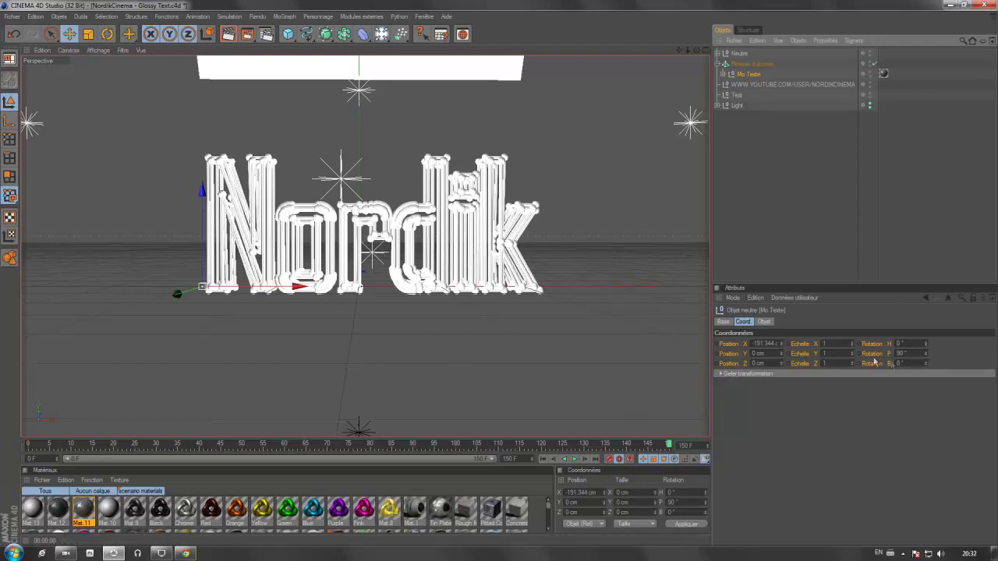
Step: Set both the cylinder radius and the sphere radius of the Atom Array to 1.5 cm
left_click(752, 64)
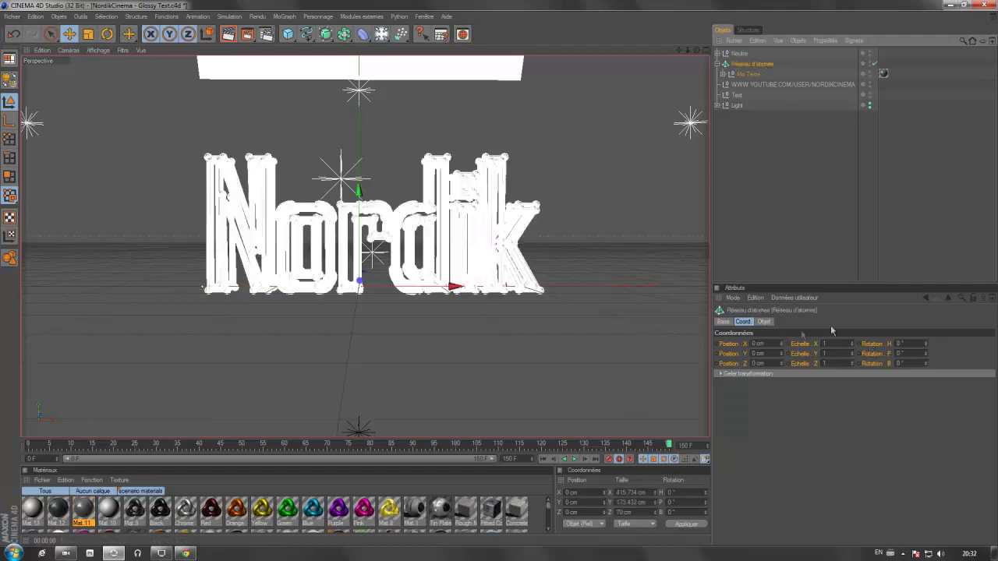
left_click(764, 322)
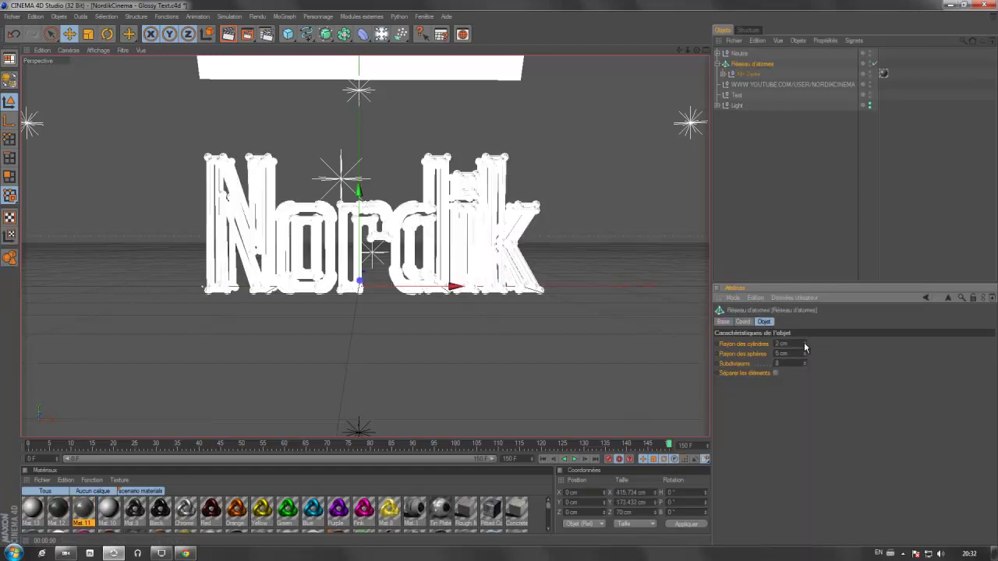
left_click_drag(805, 346, 805, 353)
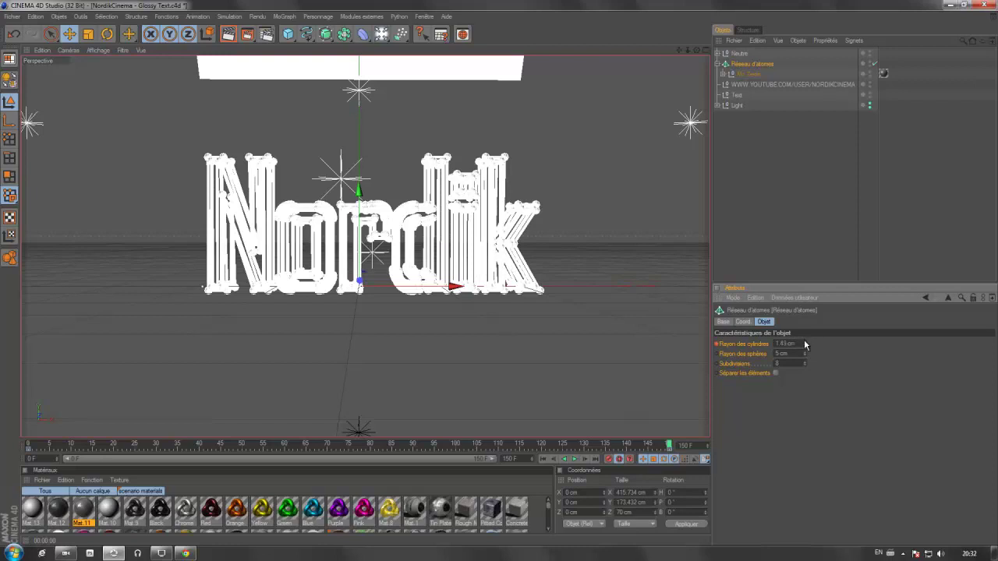
left_click(781, 353)
type("1.5")
key("Return")
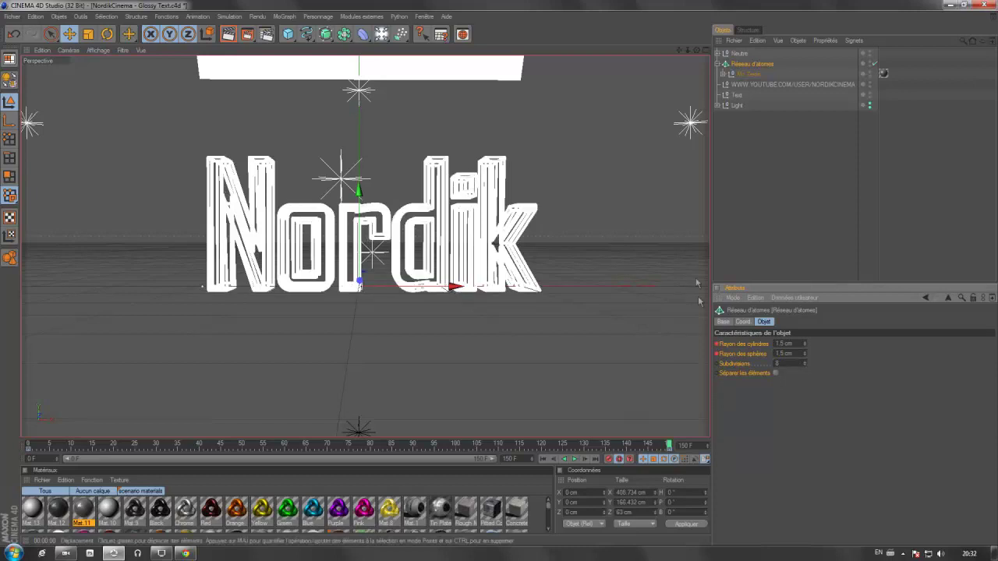
Step: Inspect the wireframe text from another angle and scrub the timeline to check its animation, stopping at frame 142
left_click(575, 125)
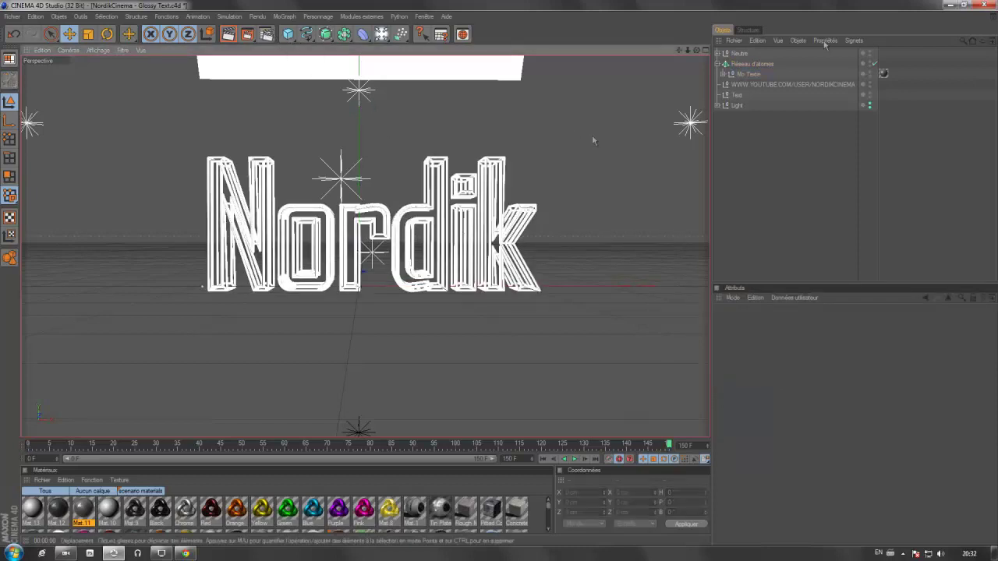
mouse_move(677, 50)
left_mouse_down()
mouse_move(675, 74)
mouse_move(676, 59)
mouse_move(507, 272)
mouse_move(518, 320)
mouse_move(675, 93)
mouse_move(680, 65)
left_mouse_up()
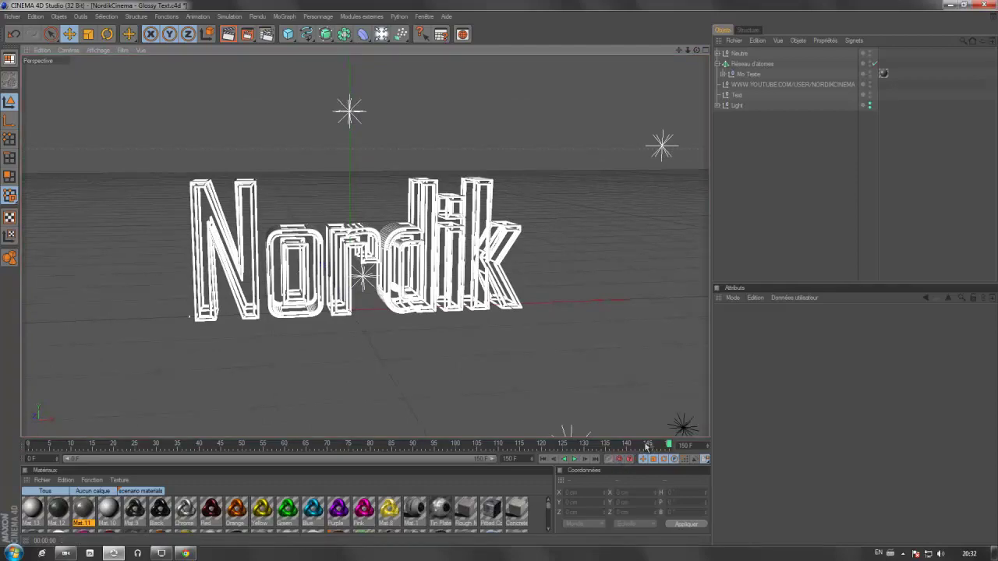
left_click_drag(670, 446, 94, 395)
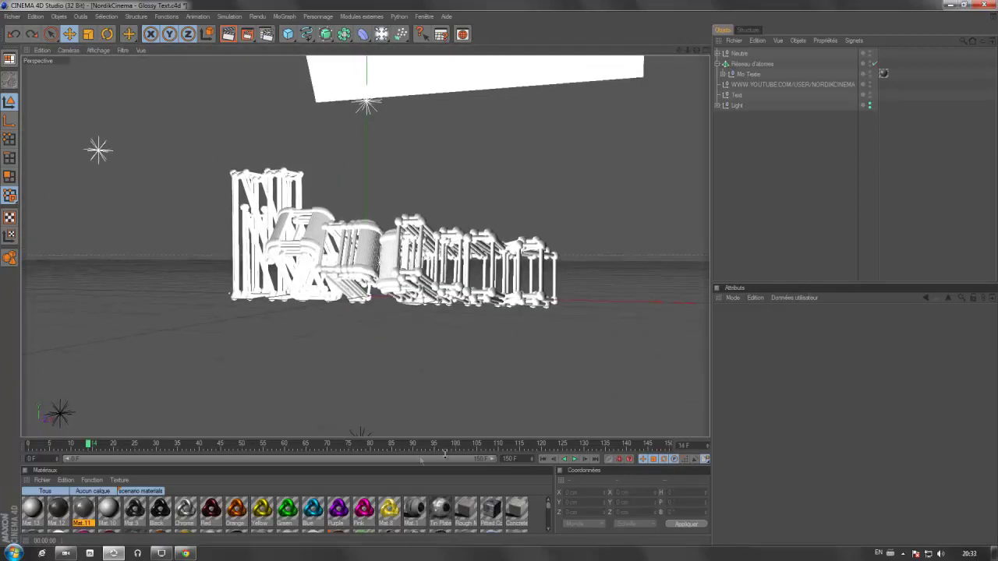
left_click_drag(89, 446, 310, 449)
left_click_drag(573, 444, 633, 448)
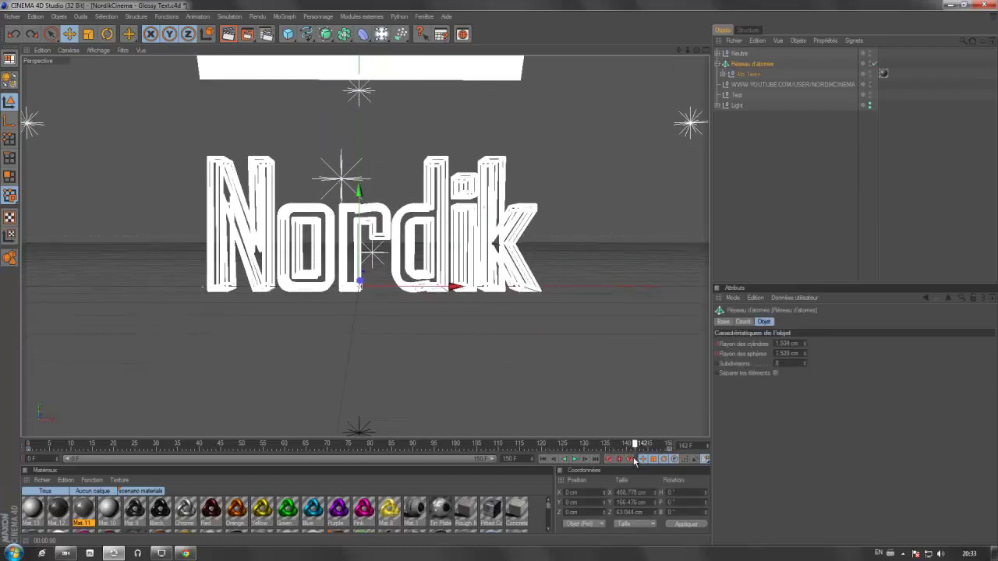
Step: Turn off ambient occlusion and global illumination in the render settings, test-render the view briefly, and set the timeline to frame 150
left_click(266, 34)
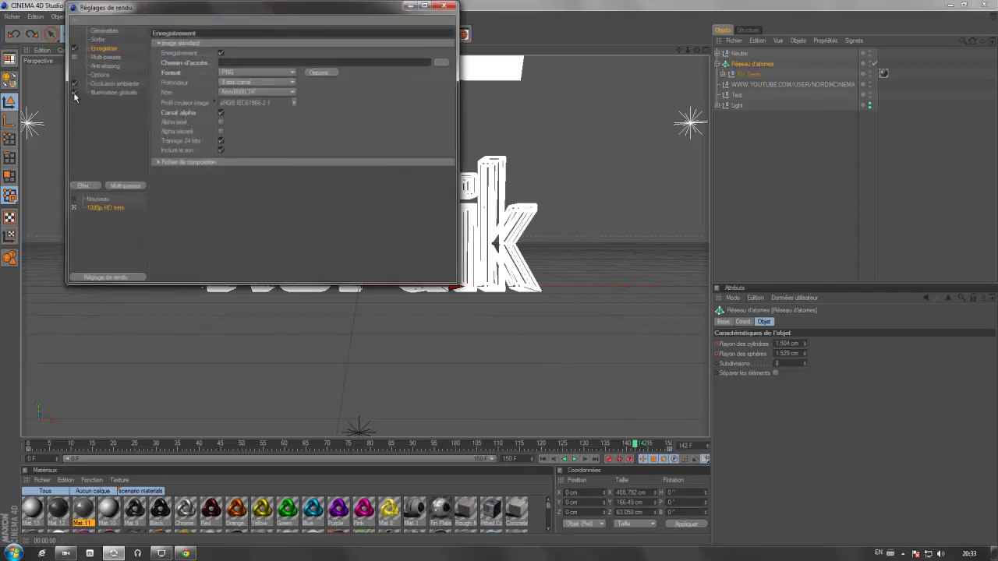
left_click(445, 6)
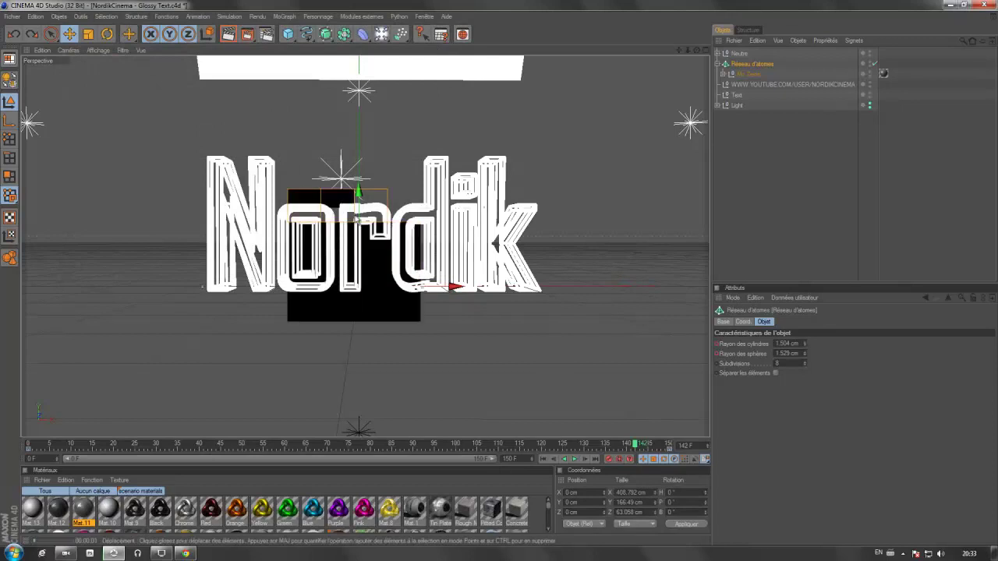
left_click(580, 214)
left_click_drag(635, 443, 700, 411)
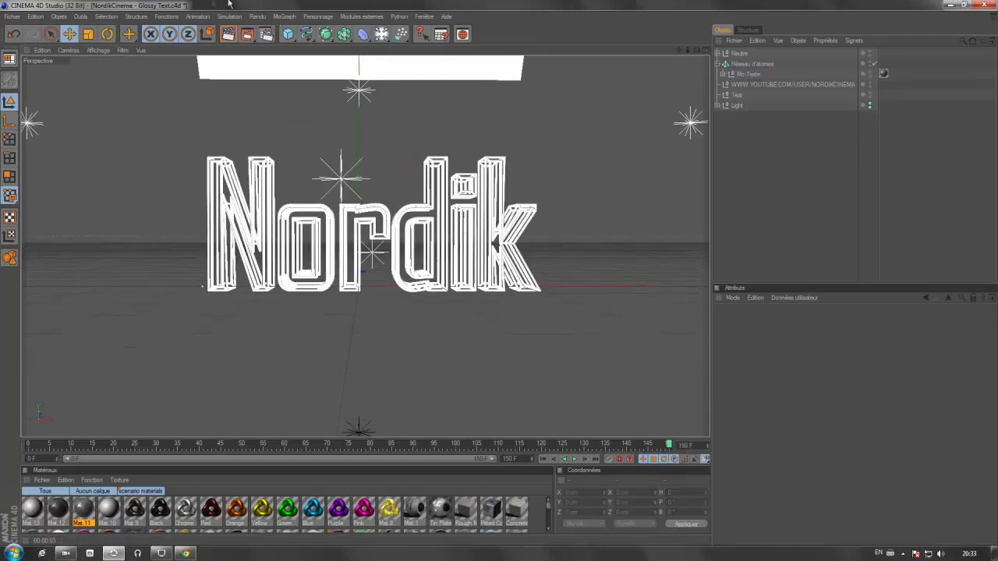
Step: Revisit the output path chooser in the render settings, close it without a selection, and move the timeline to frame 135
left_click(266, 34)
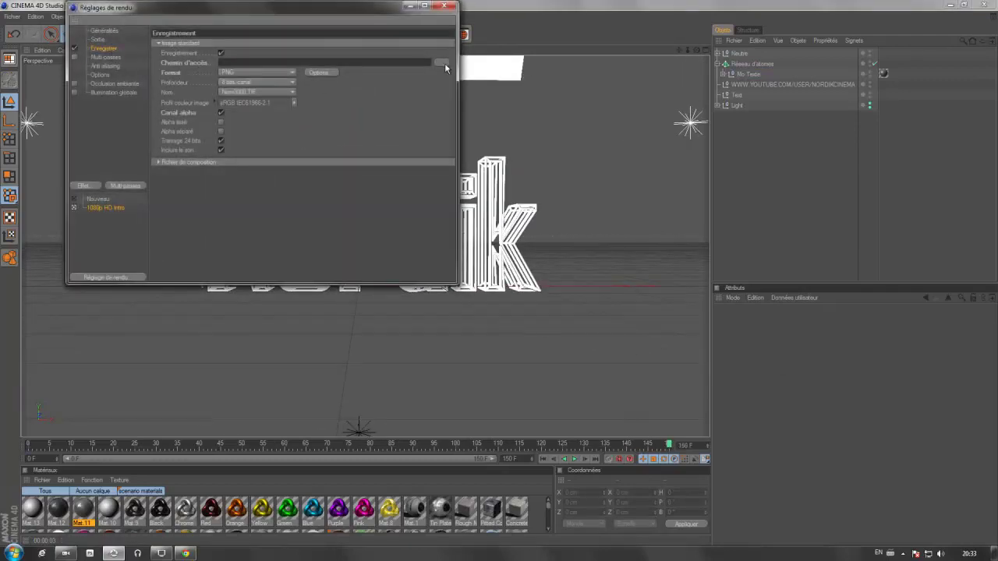
left_click(441, 62)
left_click(590, 24)
left_click(443, 6)
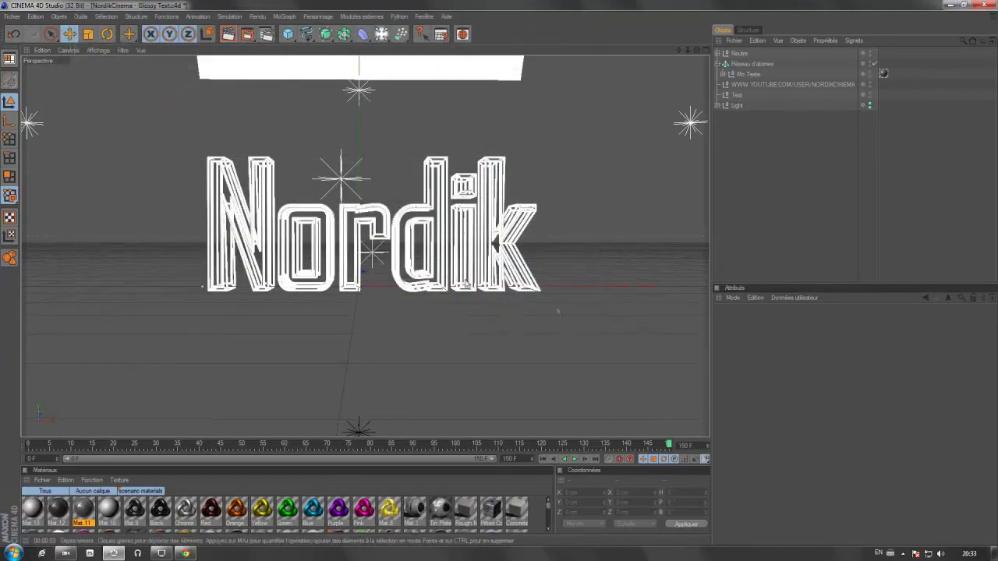
mouse_move(597, 443)
left_mouse_down()
mouse_move(317, 443)
mouse_move(605, 443)
left_mouse_up()
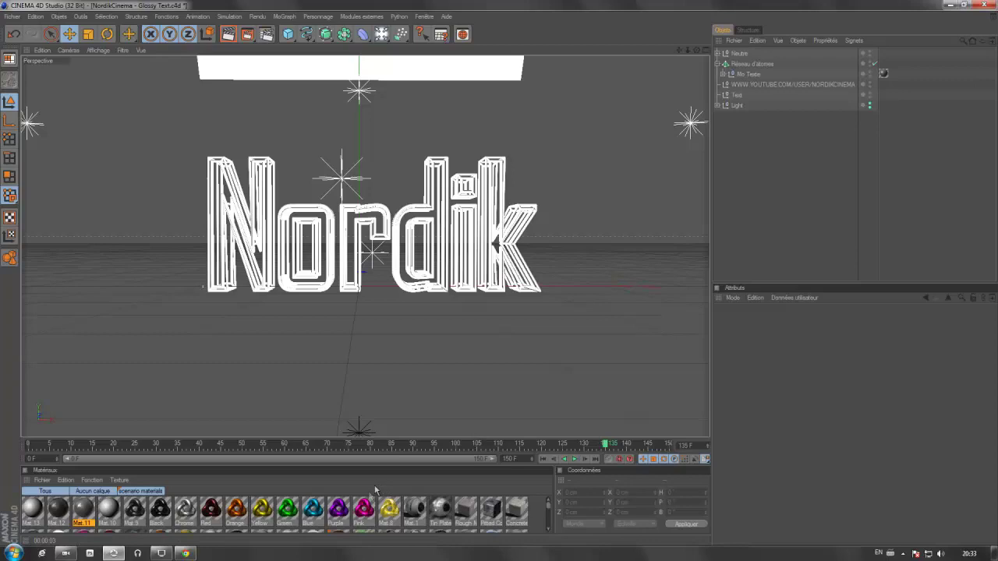
mouse_move(113, 556)
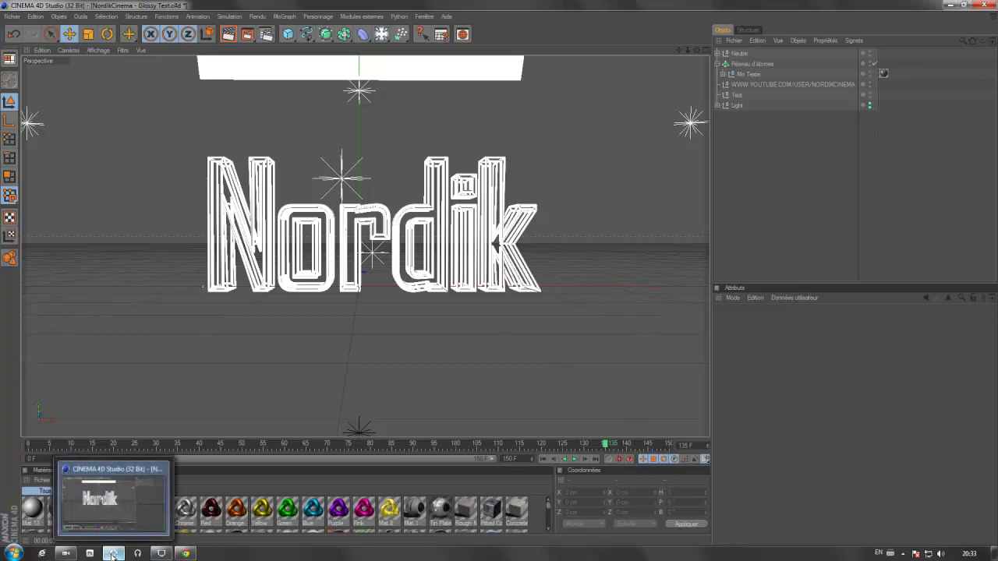
Step: Switch to Vegas Pro and play through the orange STATIIK clip on the lower track to examine its animation
left_click(69, 553)
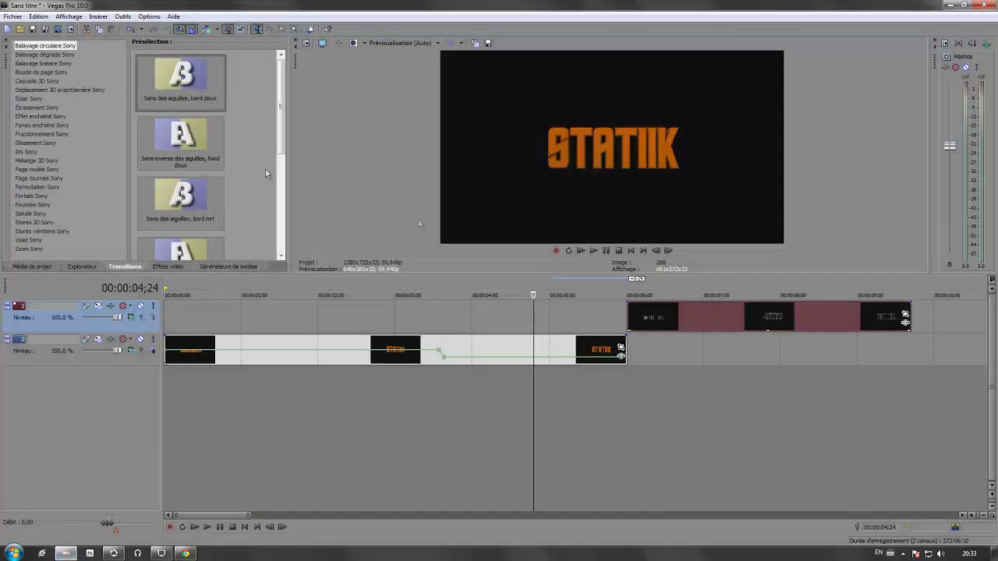
scroll(607, 360, "down", 3)
scroll(606, 360, "up", 4)
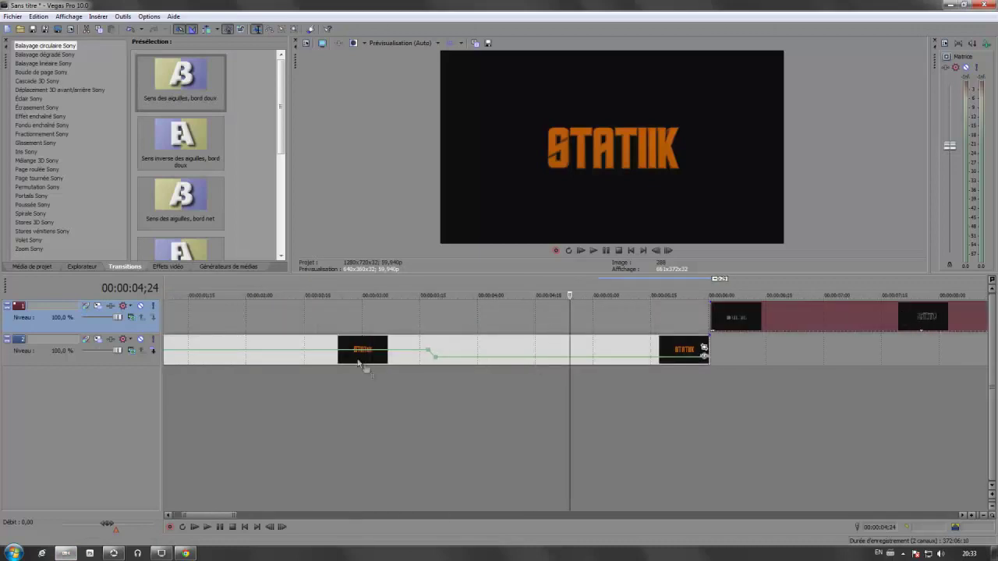
scroll(374, 451, "down", 2)
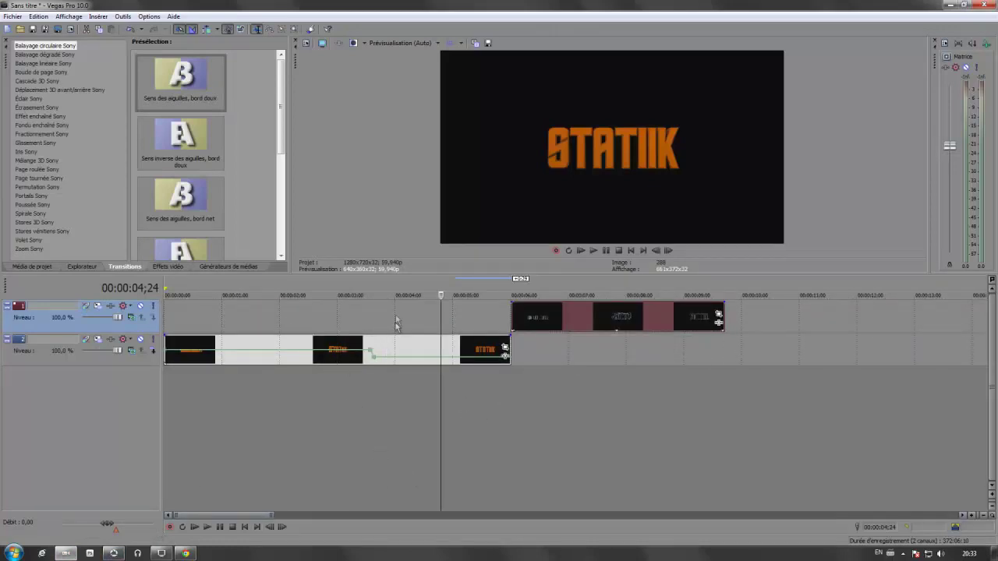
left_click(328, 345)
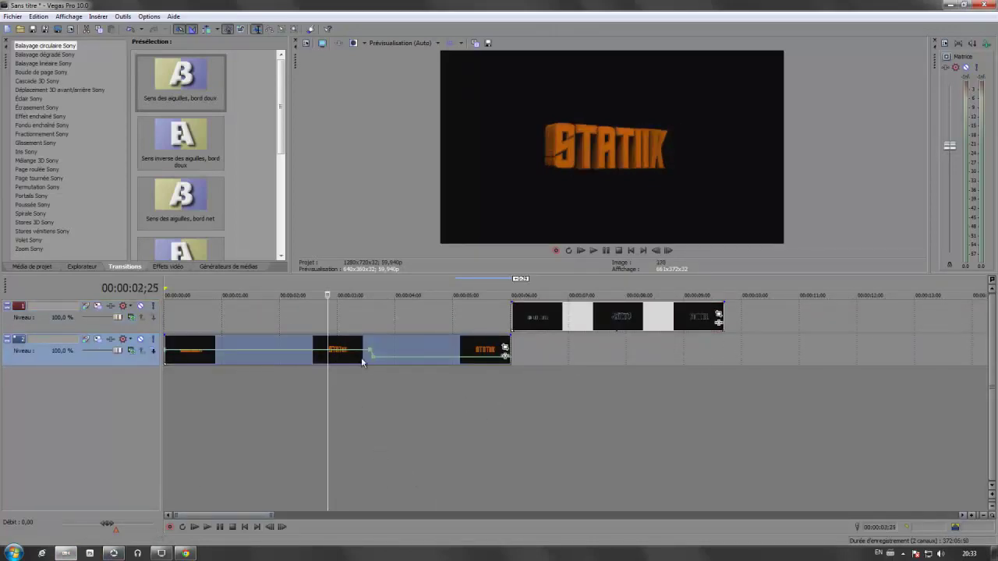
left_click(634, 249)
left_click(594, 250)
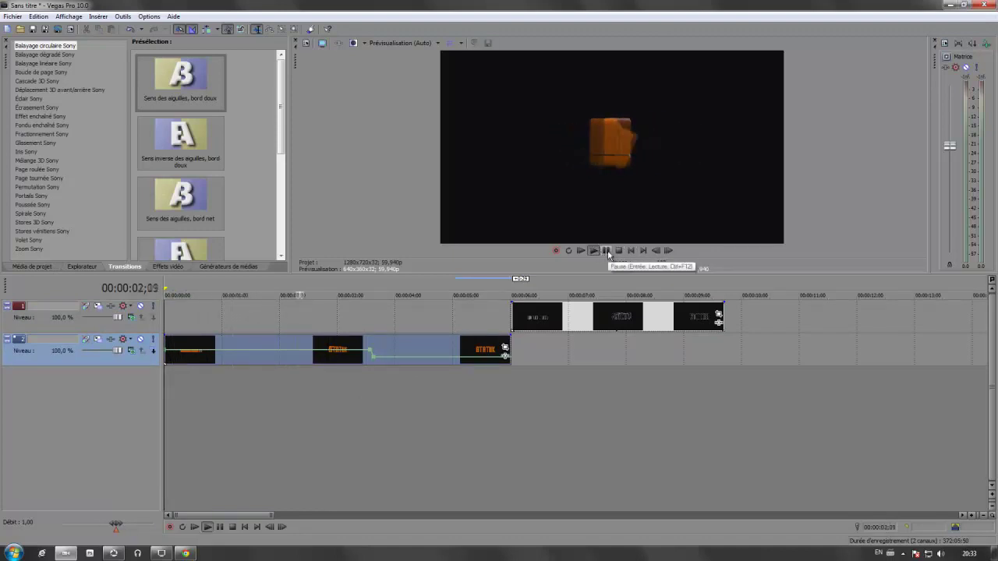
left_click(619, 250)
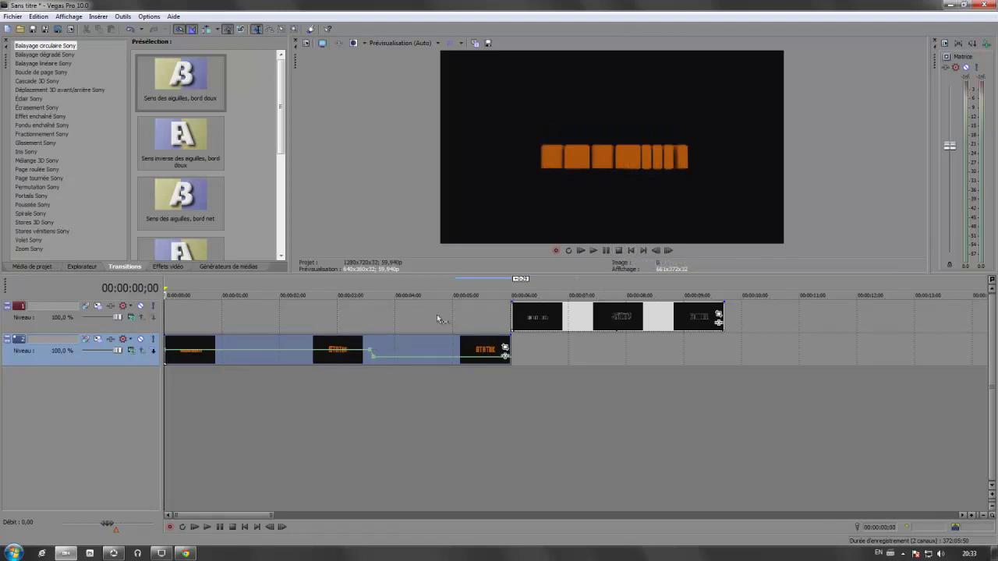
left_click(258, 336)
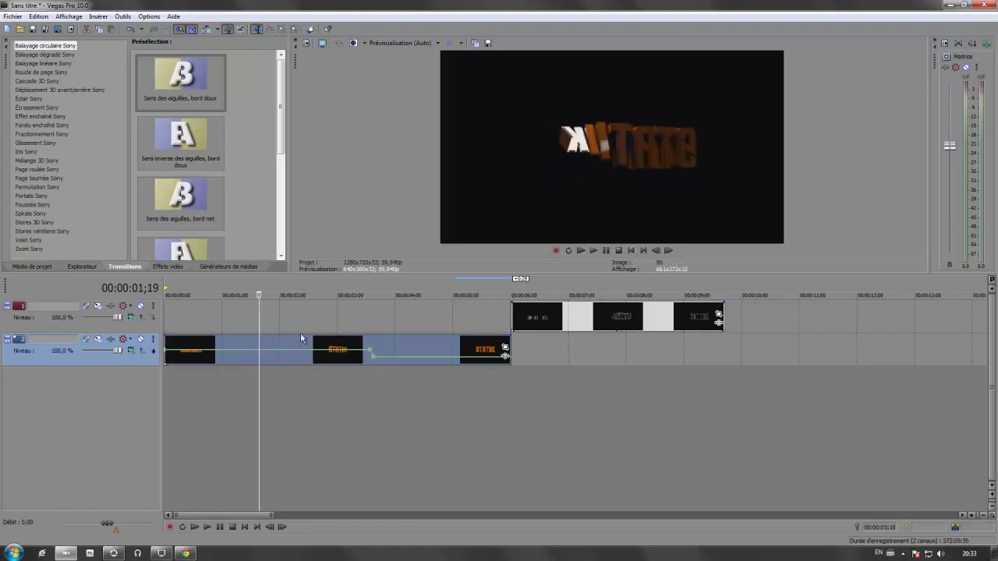
left_click(619, 251)
left_click(593, 250)
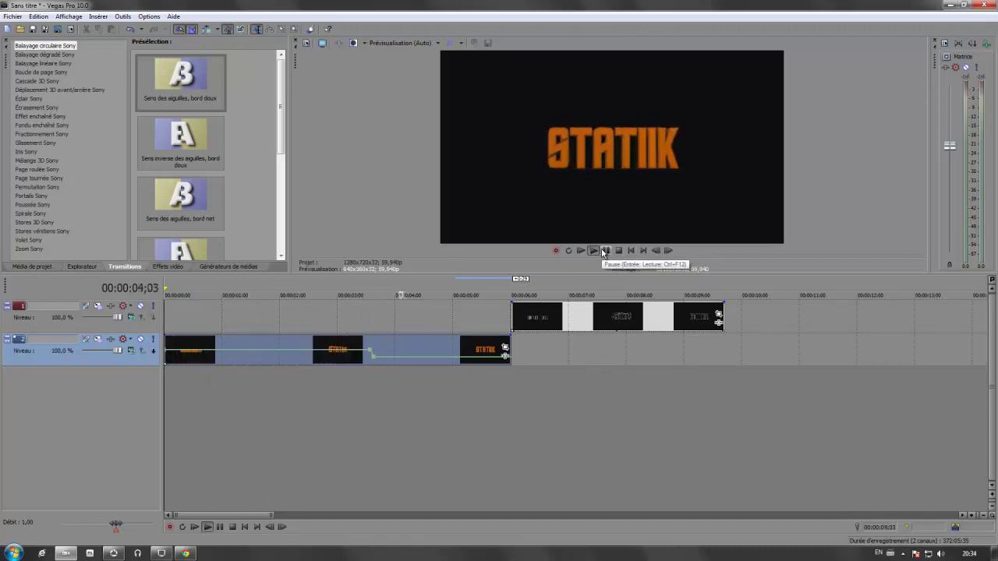
left_click(604, 251)
Step: Move the wireframe clip above the orange clip, preview the overlap, and align its start with the beginning of the timeline
left_click_drag(574, 318, 281, 315)
left_click(215, 317)
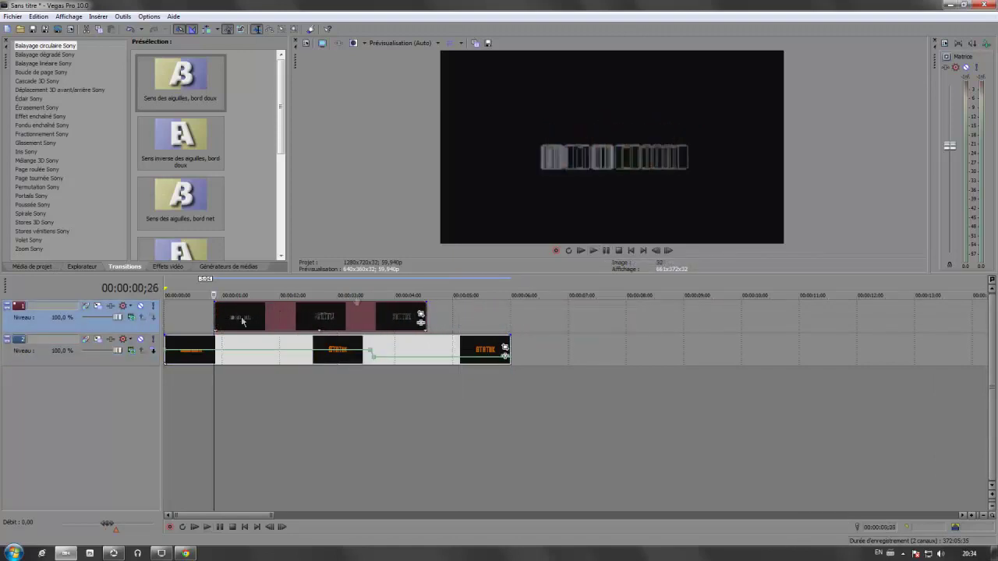
left_click(593, 251)
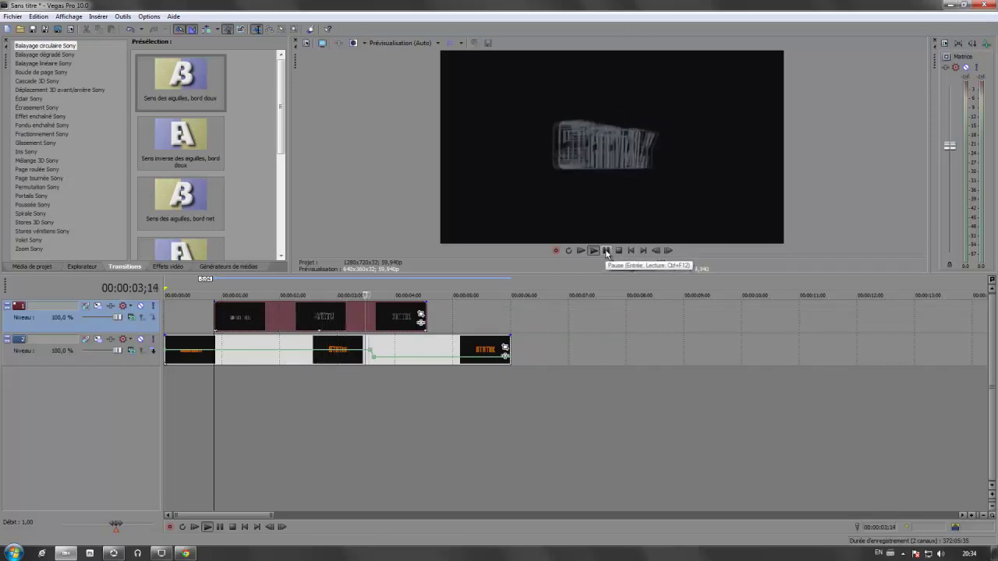
left_click(605, 250)
left_click_drag(344, 318, 293, 312)
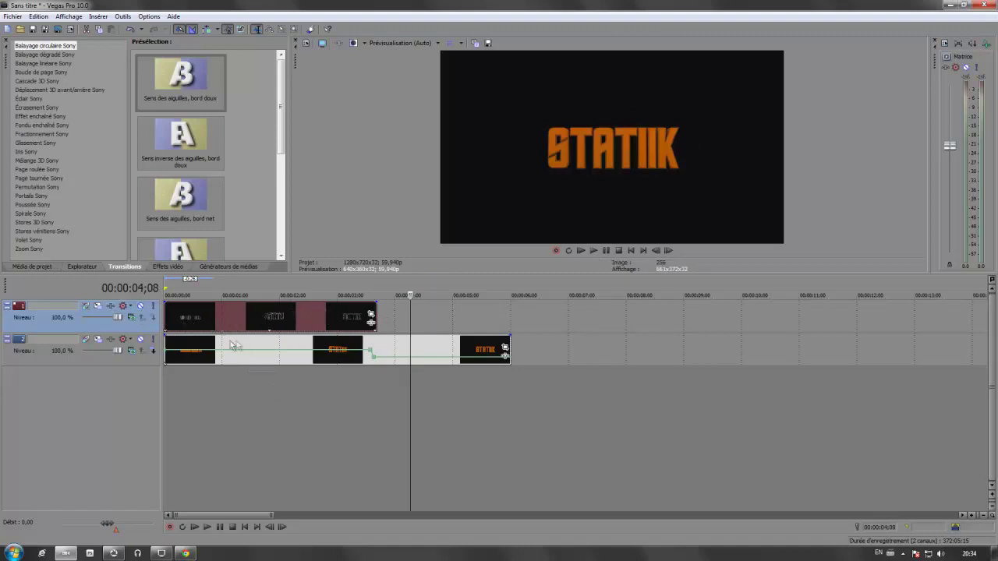
Step: Try lowering the wireframe clip's opacity over the orange text and play back the blend
left_click(632, 250)
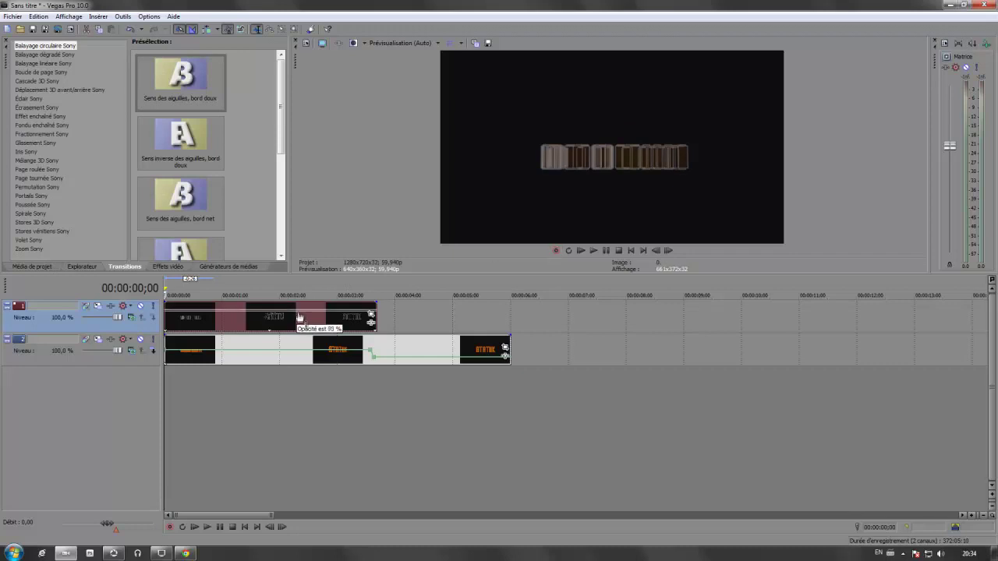
left_click(266, 318)
left_click(593, 250)
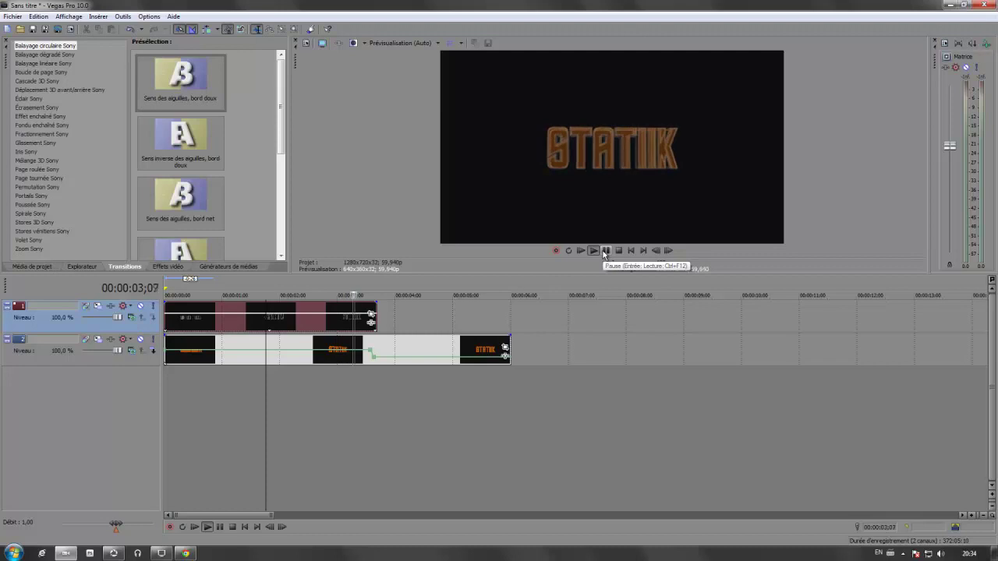
left_click(605, 250)
left_click(318, 322)
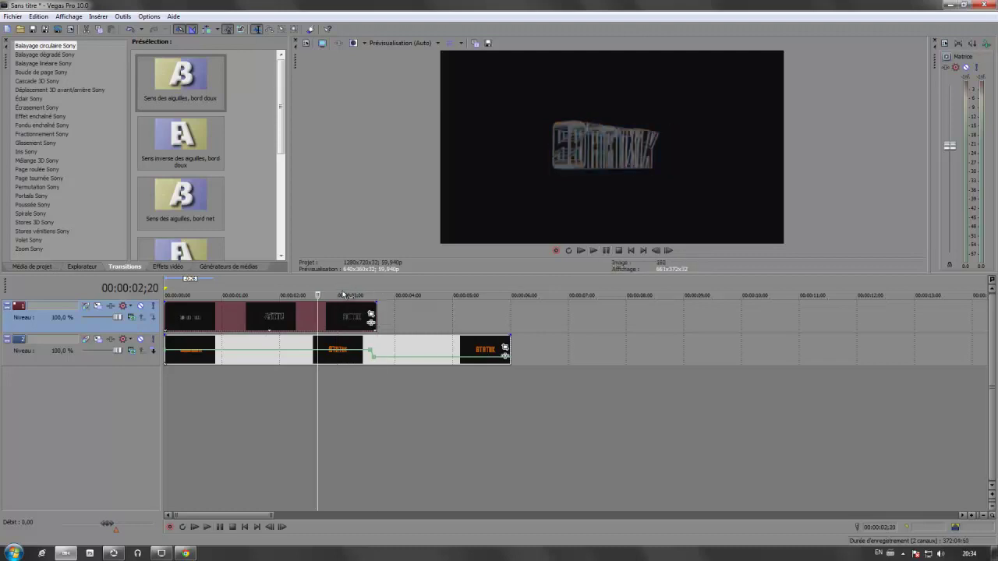
Step: Move the wireframe clip aside, preview the orange text up to 00:00:00;29, and return the clip to the timeline's start
left_click(197, 348)
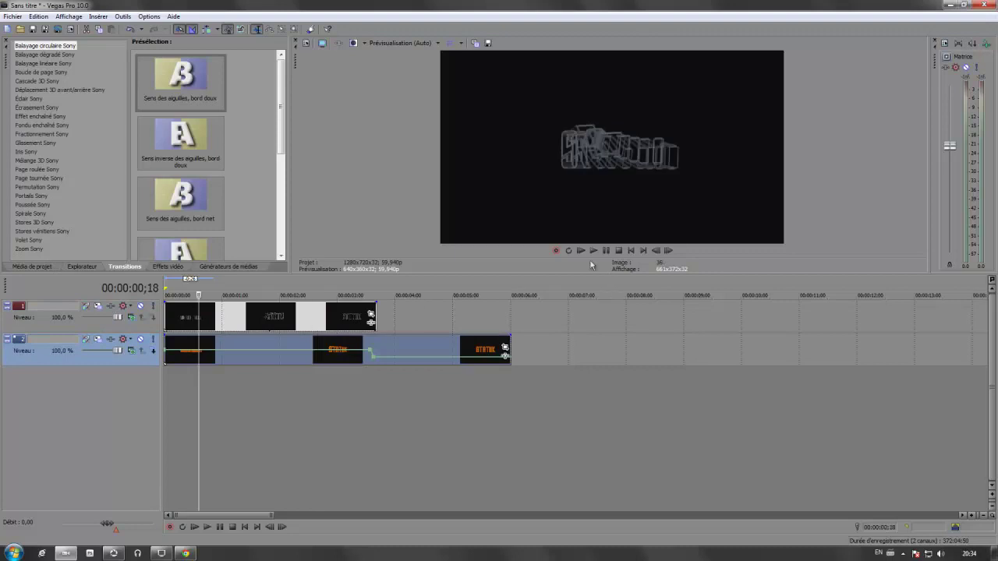
left_click_drag(340, 309, 672, 316)
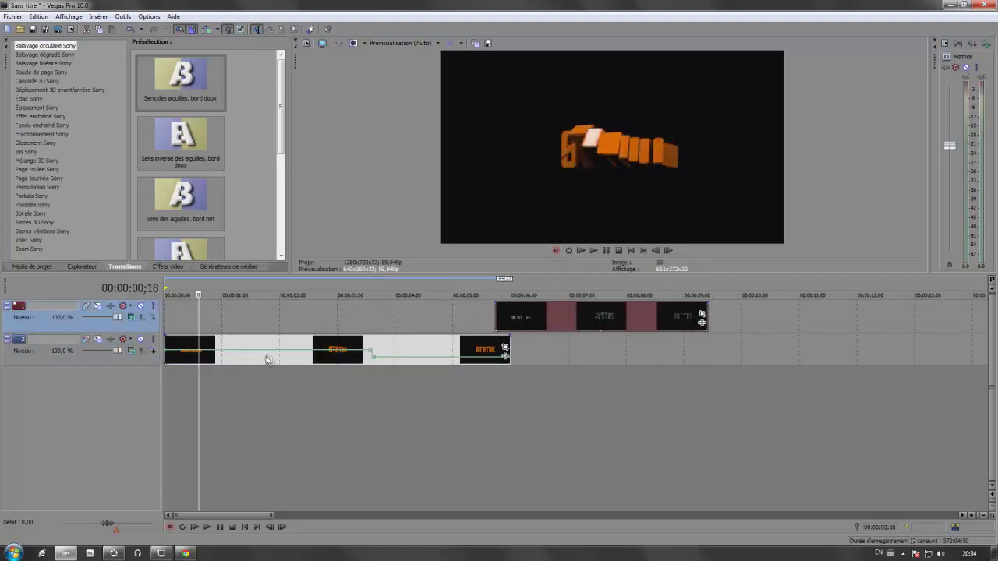
left_click(593, 250)
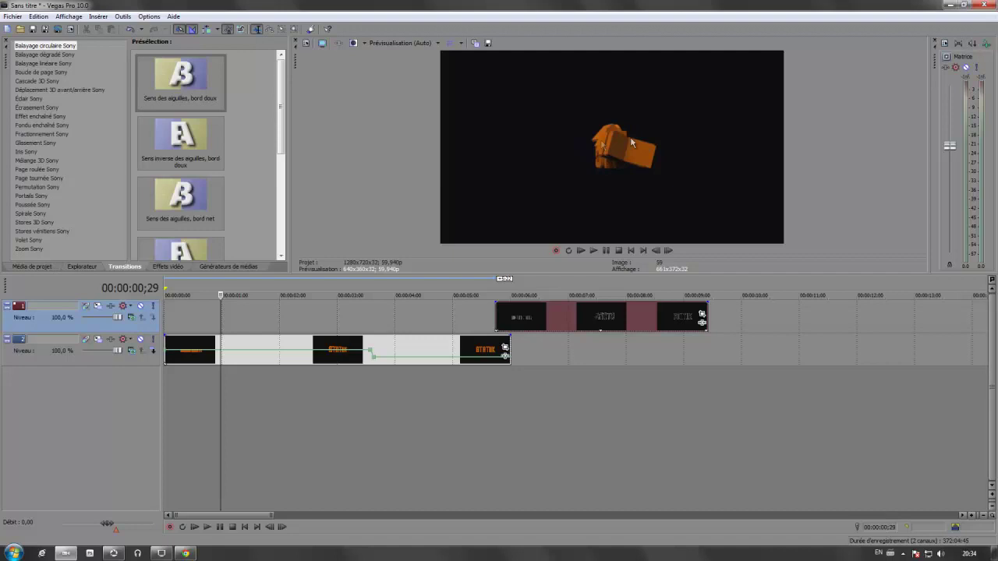
left_click_drag(551, 315, 185, 313)
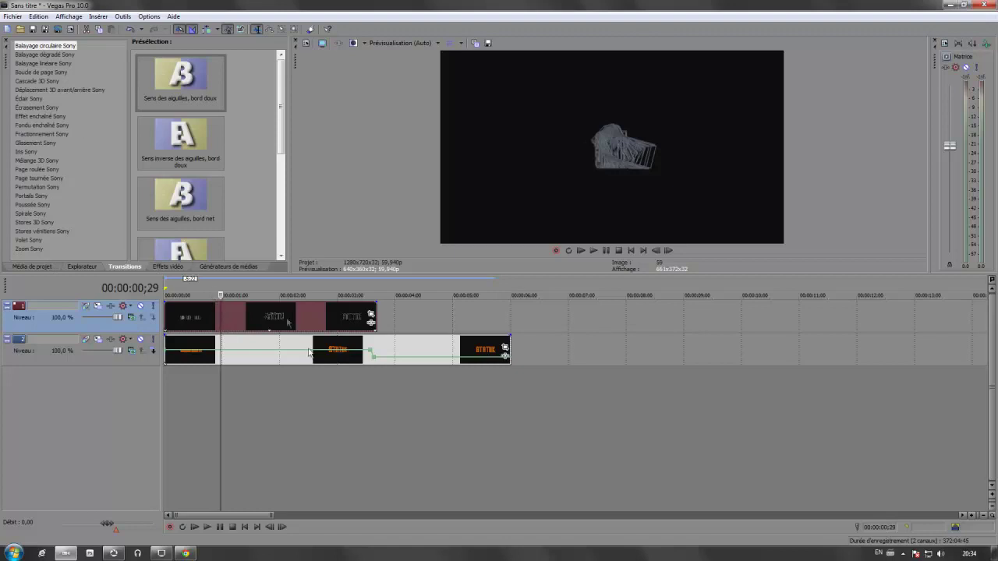
Step: Split the wireframe clip at 00:00:00;29 and delete the piece before the cut
key("s")
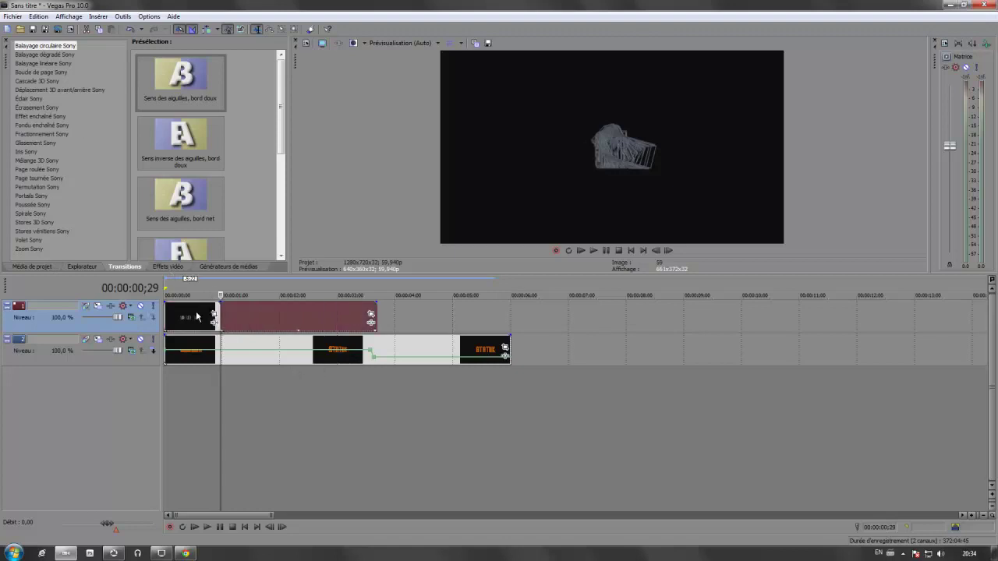
left_click(192, 320)
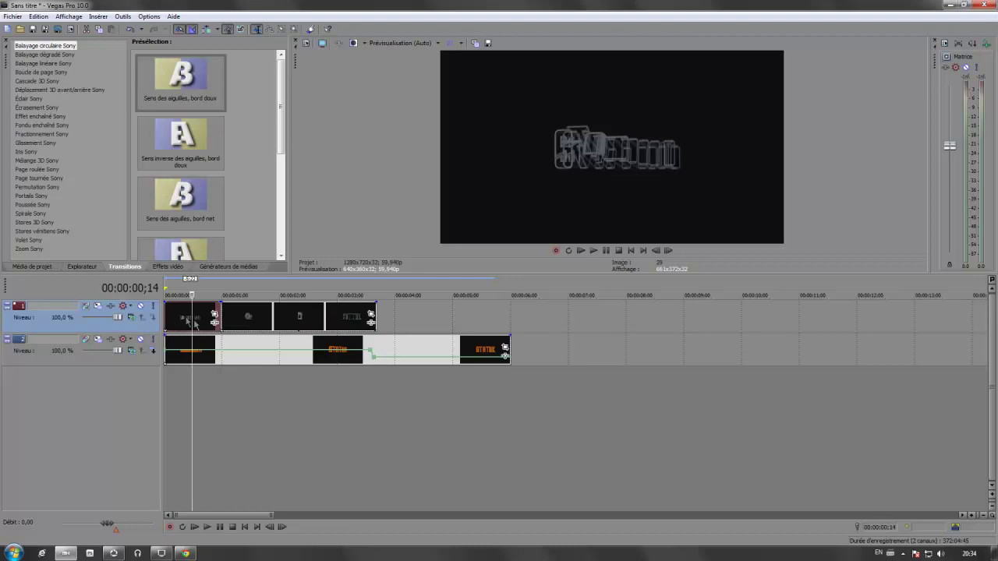
right_click(185, 321)
left_click(226, 174)
Step: Split the remaining wireframe clip at 00:00:01;26 and delete the piece after the cut
left_click(254, 315)
left_click(264, 317)
left_click(271, 315)
left_click(275, 313)
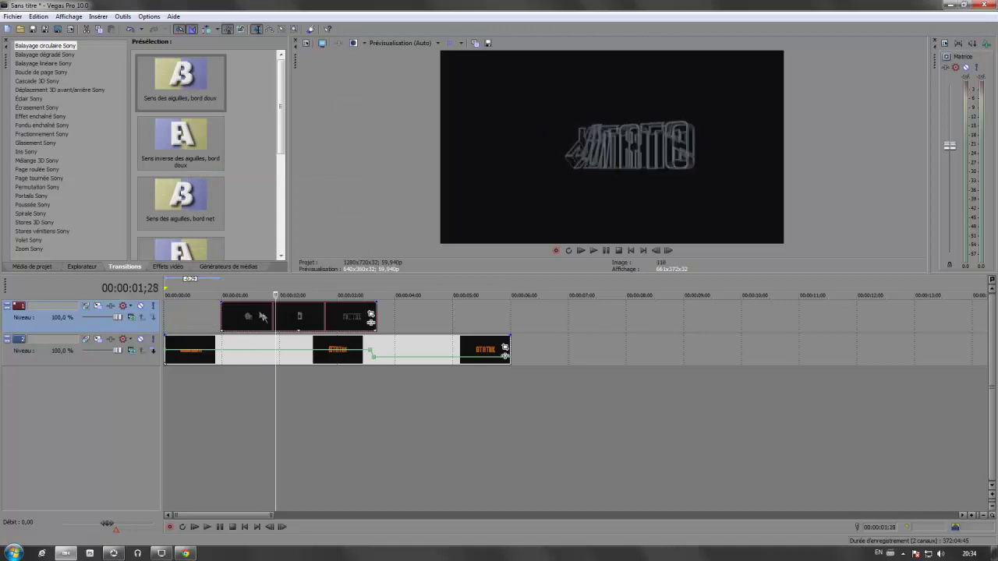
left_click(222, 318)
left_click(281, 320)
left_click(273, 316)
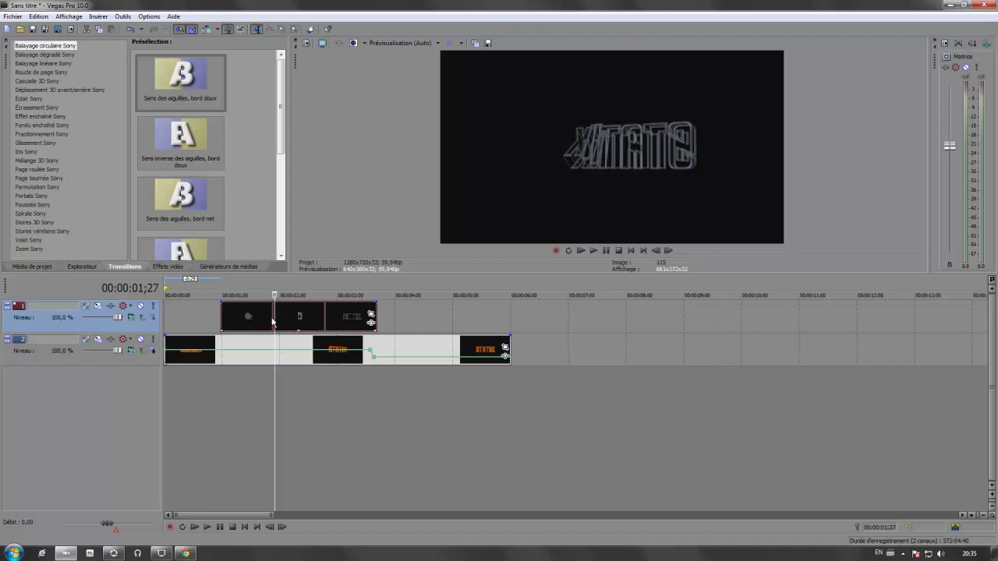
left_click(272, 321)
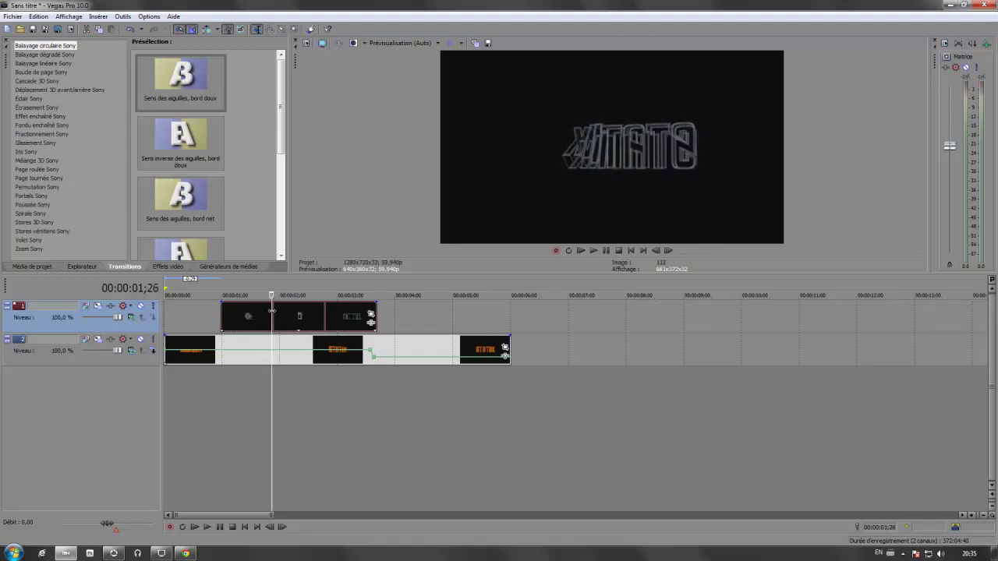
left_click(272, 315)
right_click(304, 312)
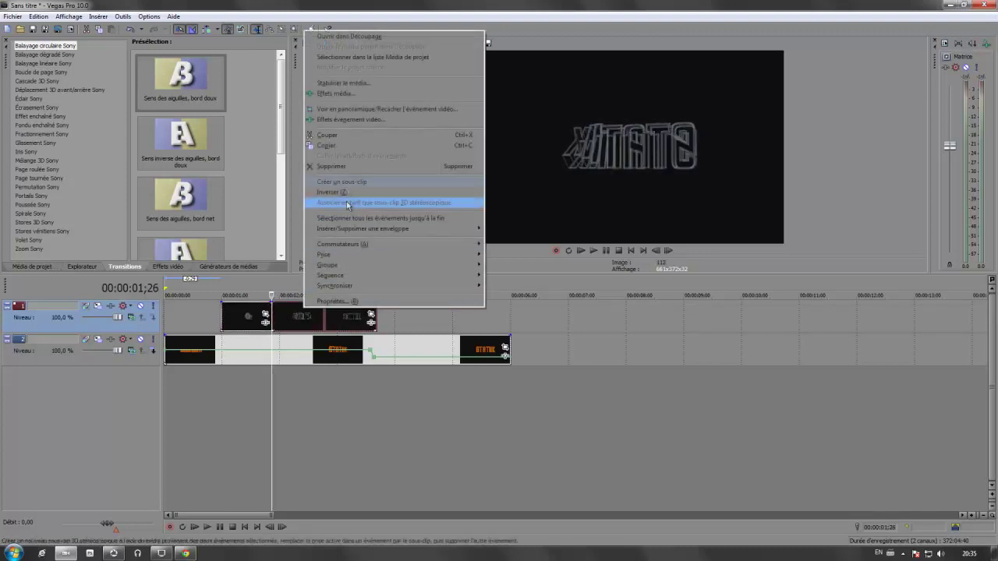
left_click(331, 166)
Step: Play back the section around the short wireframe clip to check the switches between solid and wireframe text
left_click(206, 293)
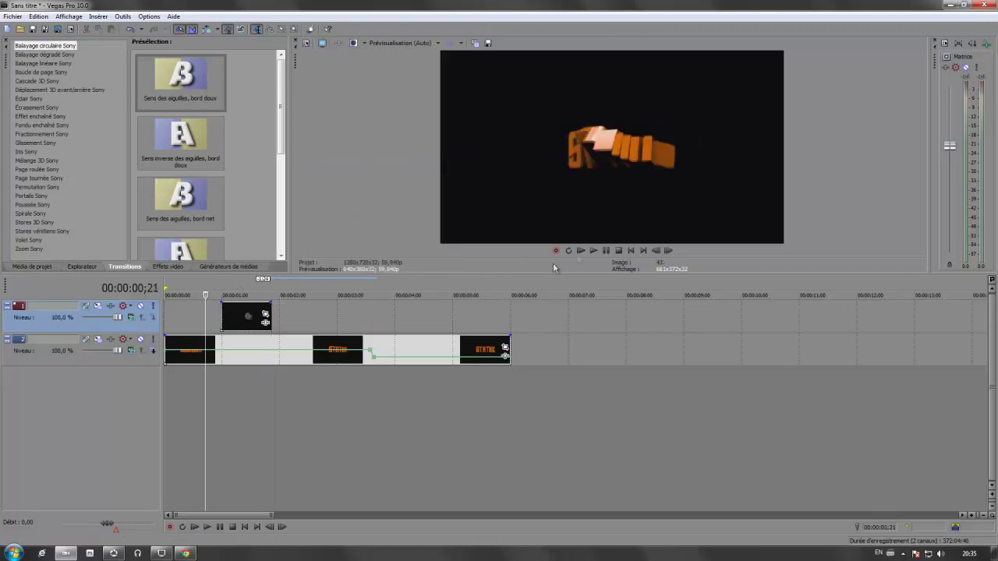
left_click(592, 250)
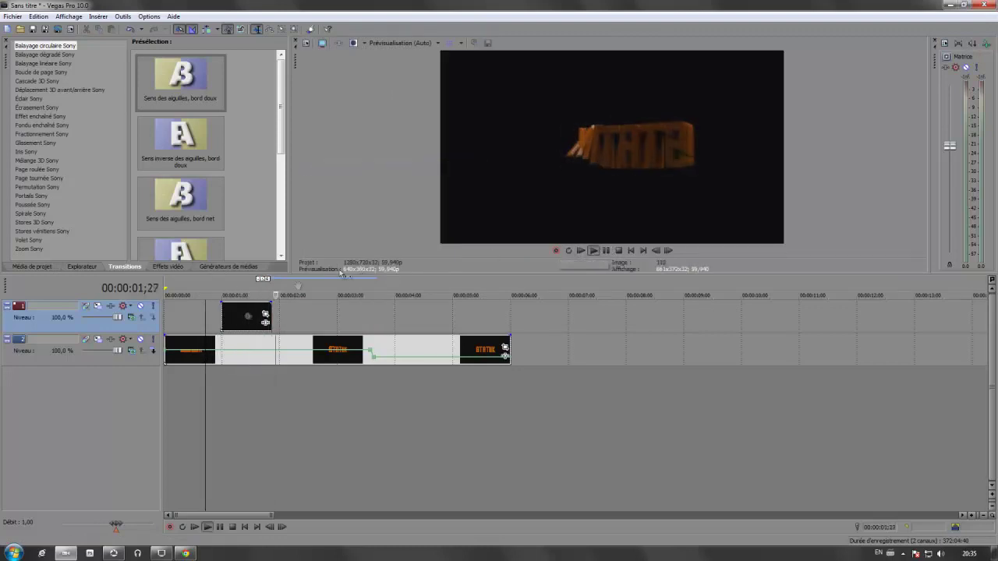
left_click(196, 293)
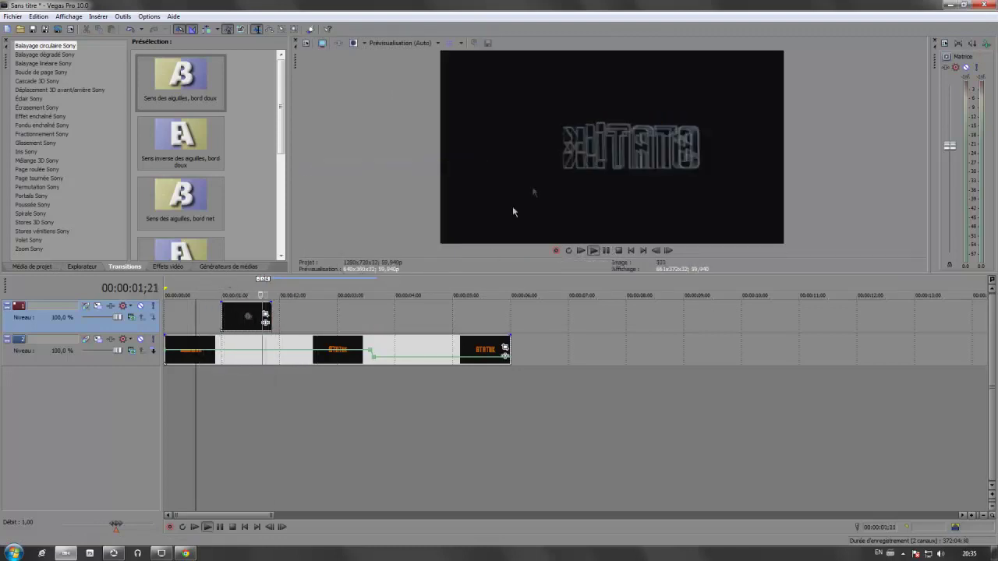
left_click(604, 250)
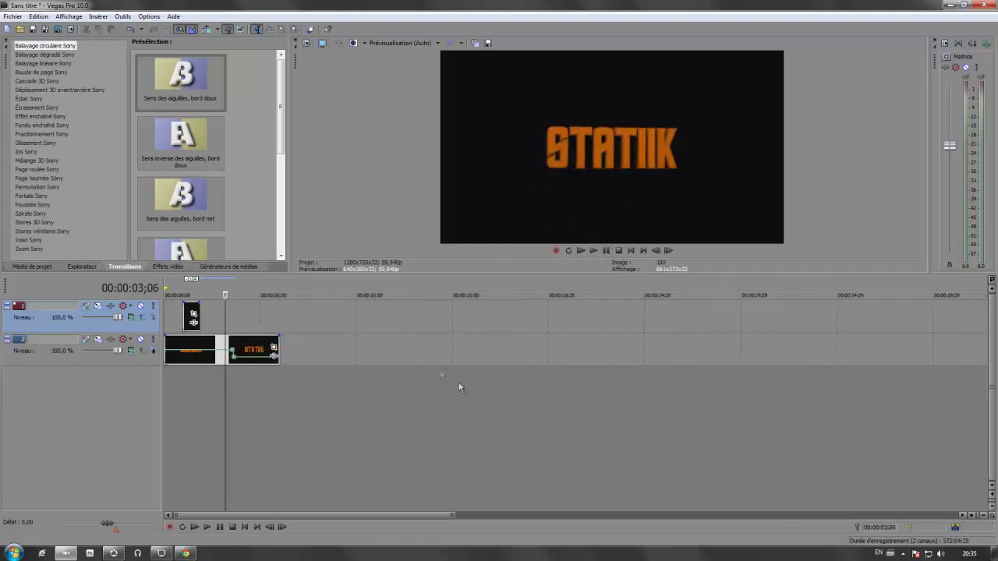
Step: Import the TV glitch video from the "tv" folder in Camtasia Studio under the Documents library
scroll(459, 382, "down", 3)
scroll(228, 380, "up", 5)
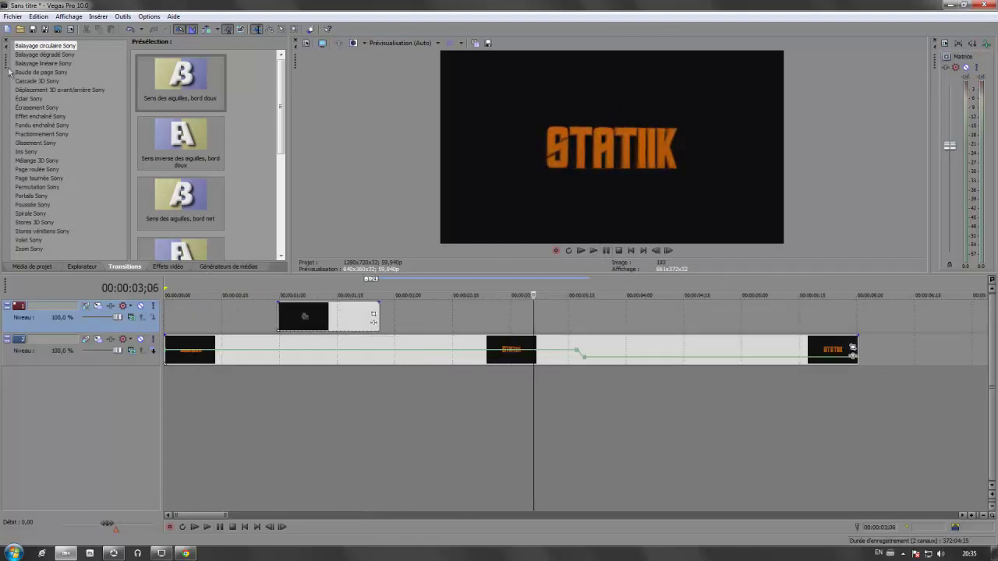
left_click(20, 30)
left_click(79, 165)
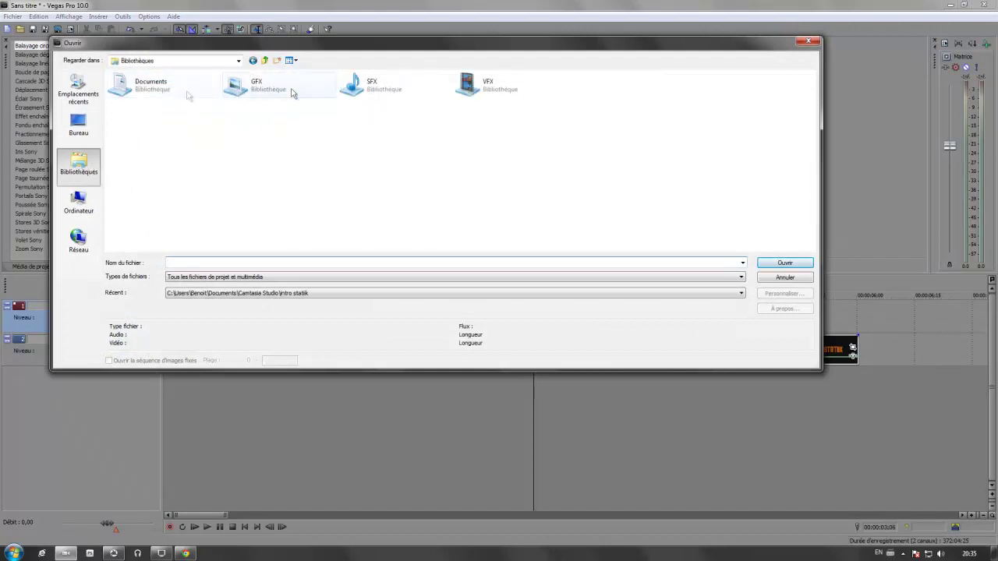
double_click(150, 84)
double_click(382, 109)
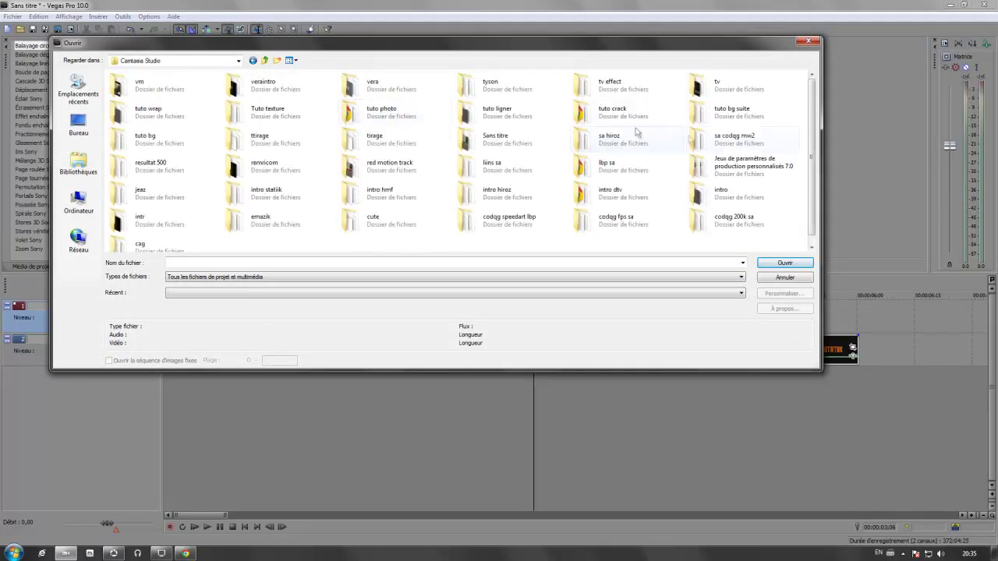
double_click(717, 84)
double_click(256, 82)
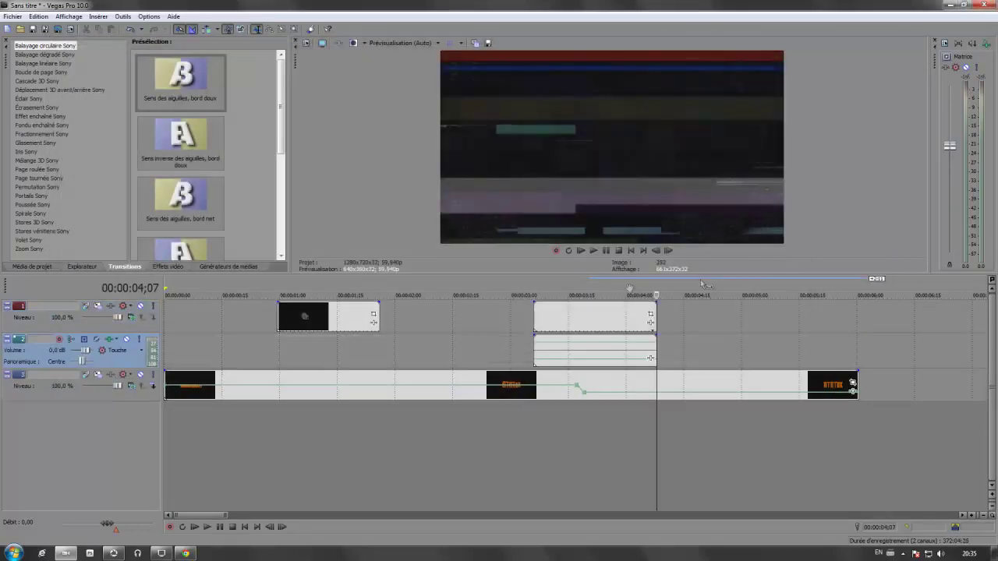
Step: Delete the glitch video's audio track and move the glitch clip to start at about 00:00:02;03, after the wireframe clip
right_click(713, 351)
left_click(782, 395)
left_click_drag(587, 315, 462, 318)
Step: Insert a new empty video track above the wireframe and glitch clips
right_click(573, 320)
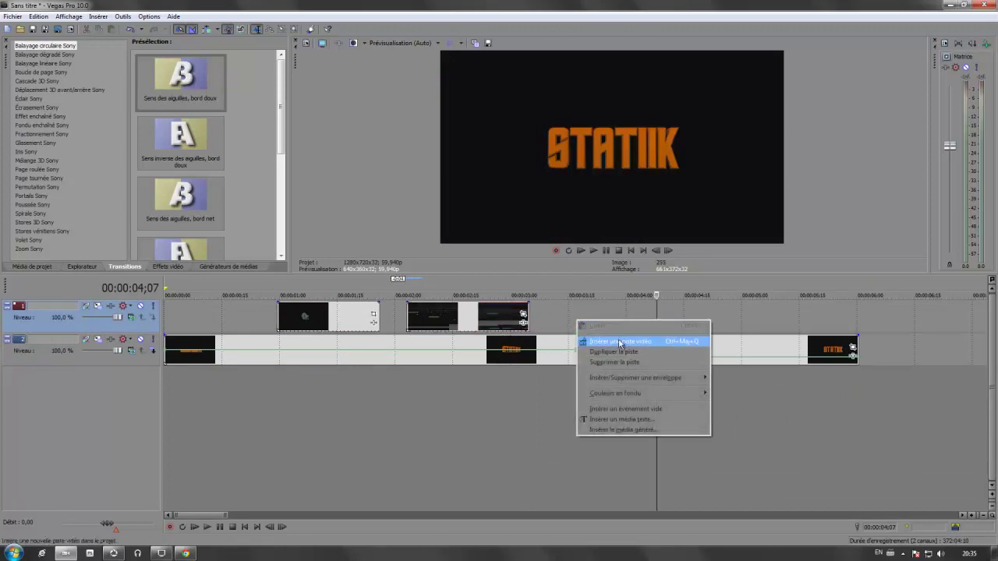
left_click(615, 341)
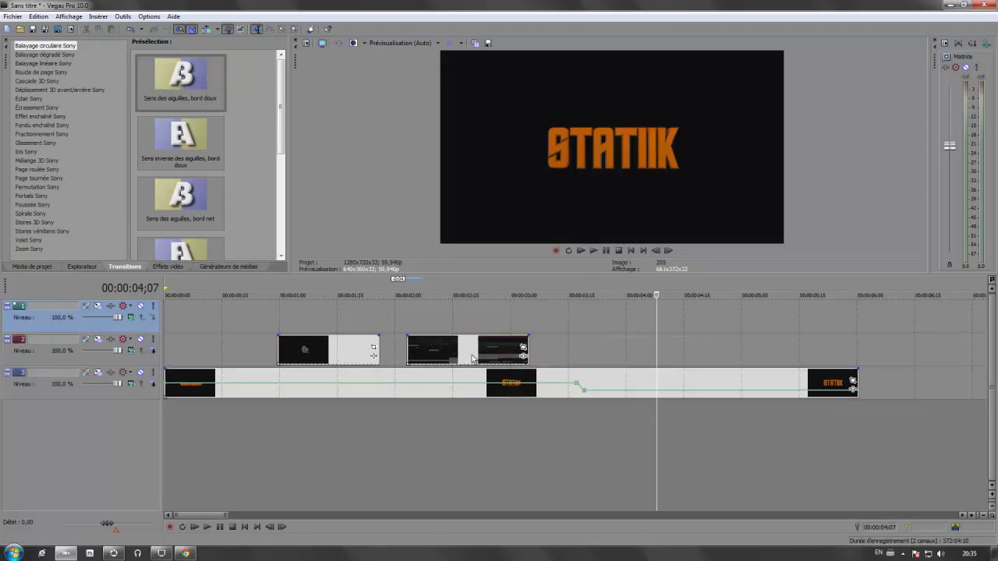
right_click(767, 353)
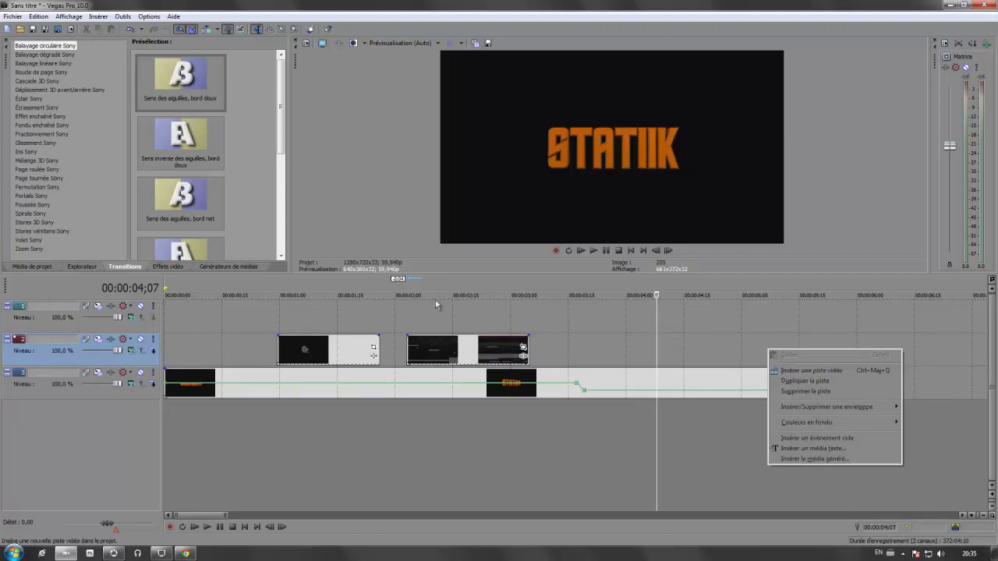
Step: Move the glitch clip to the new top track at about 00:00:00;12 and change that track's compositing mode to blend over the text
left_click(453, 358)
mouse_move(453, 357)
left_mouse_down()
mouse_move(514, 358)
mouse_move(453, 358)
left_mouse_up()
left_click_drag(482, 319, 274, 320)
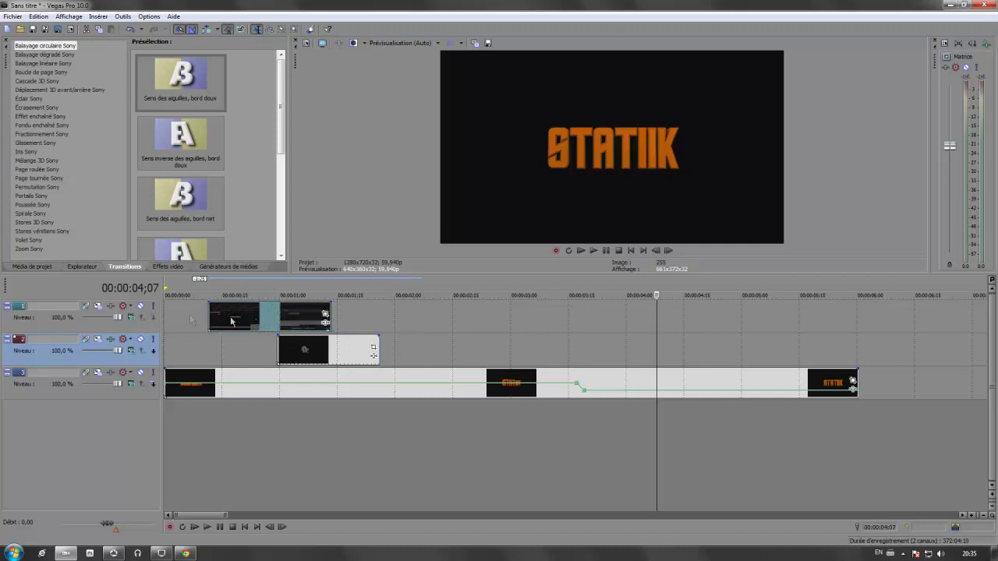
left_click(131, 323)
left_click(156, 355)
Step: Align the glitch clip's white flash with the start of the wireframe clip at 00:00:00;29
left_click(271, 318)
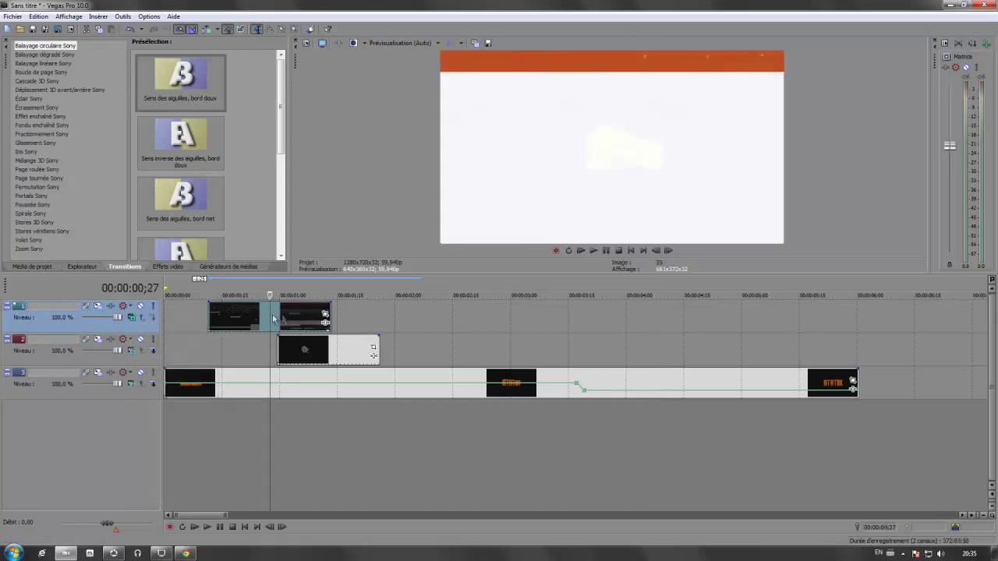
left_click(278, 355)
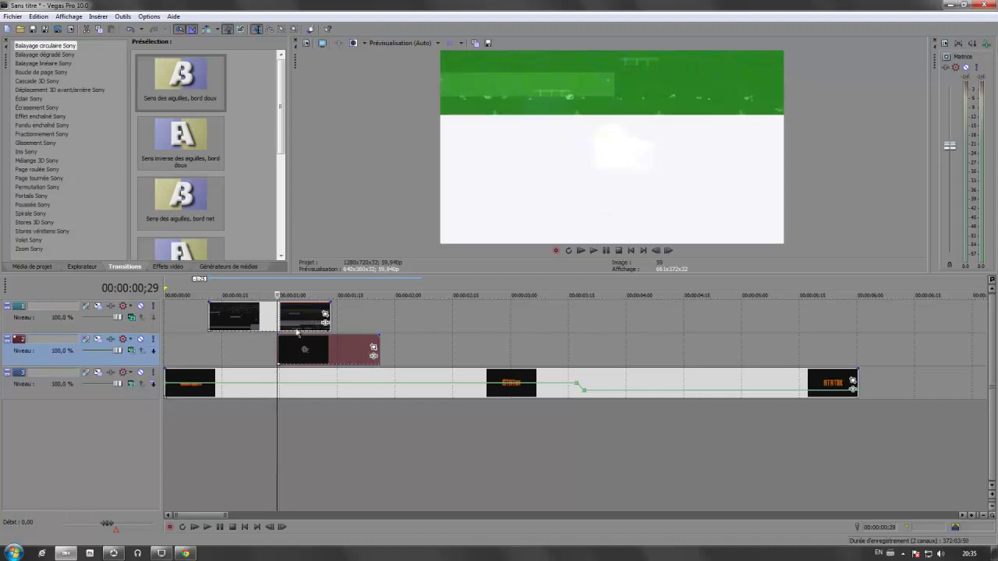
left_click_drag(288, 326, 308, 318)
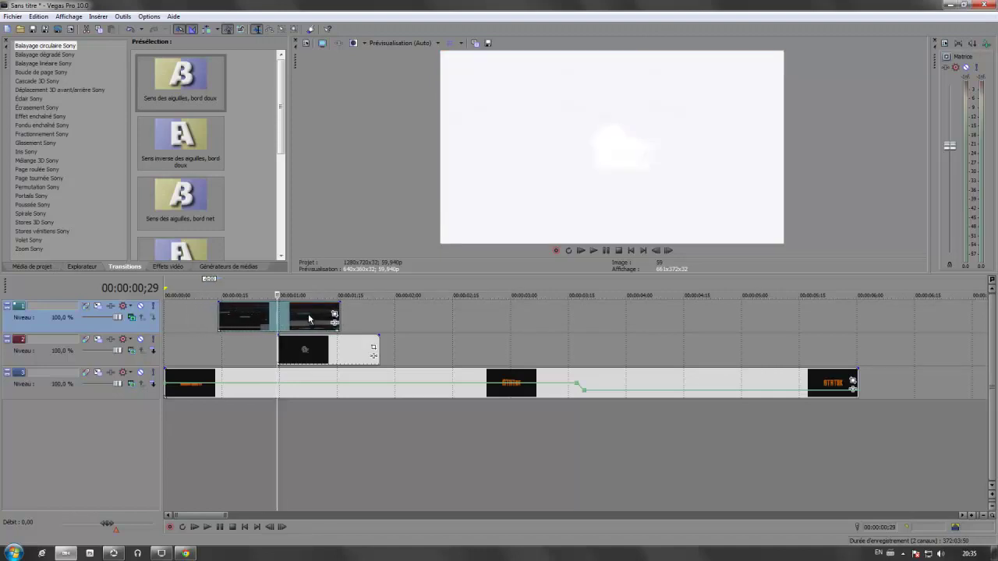
Step: Play back the first glitch transition from solid to wireframe text
left_click(204, 293)
left_click(593, 250)
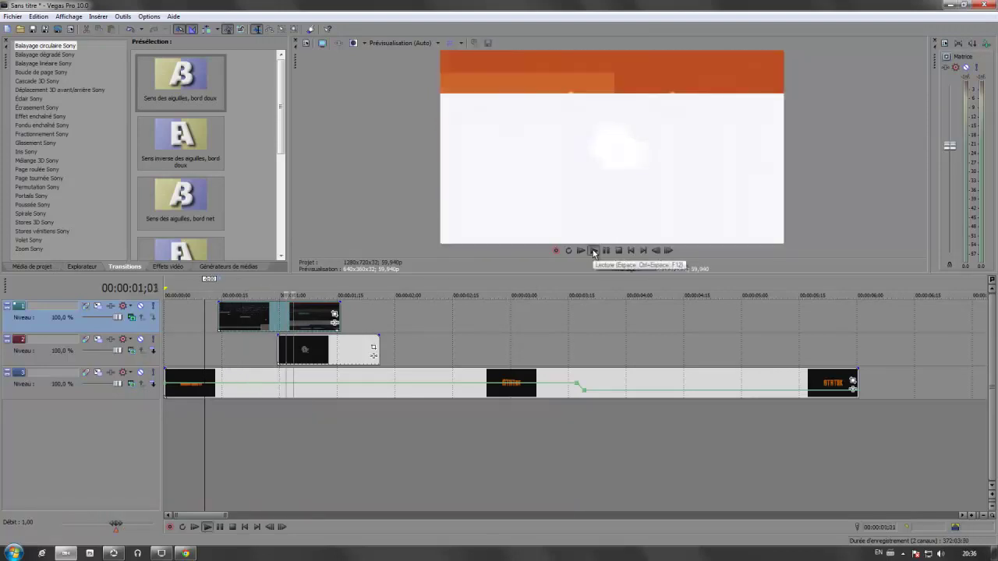
left_click(606, 251)
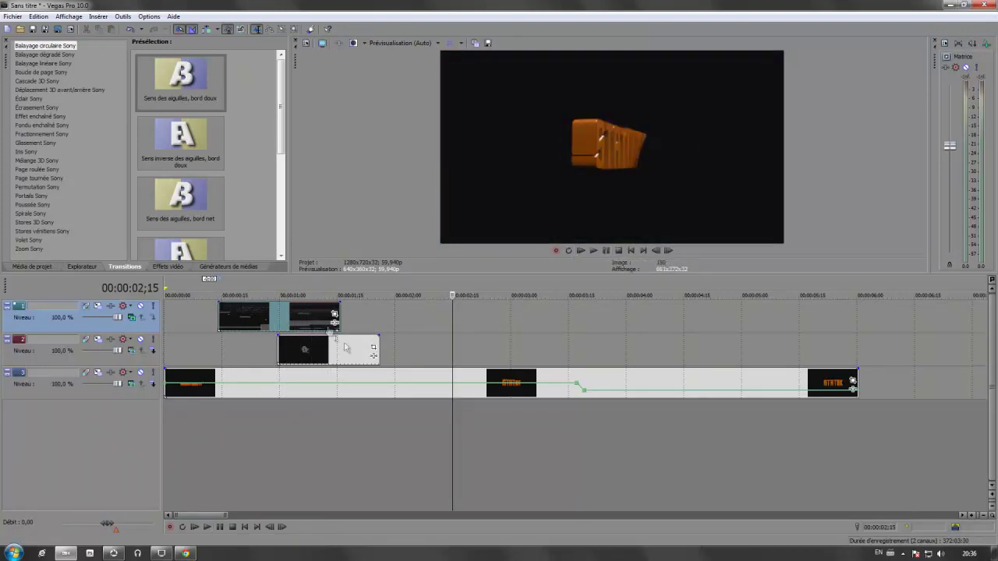
Step: Duplicate the glitch clip on the top track and align the copy's white flash with the wireframe clip's end at 00:00:01;26
left_click(256, 323)
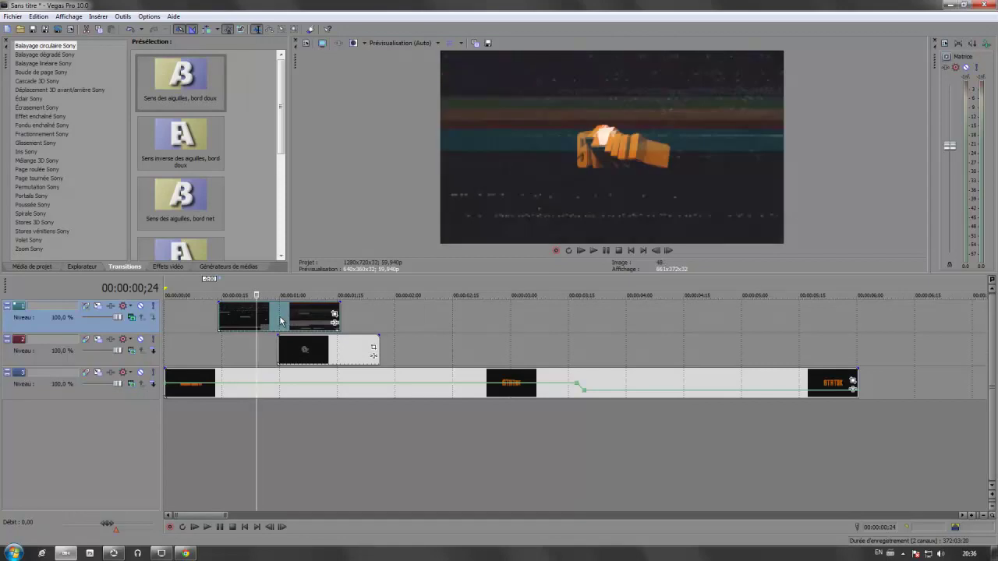
left_click_drag(414, 321, 415, 320, "ctrl")
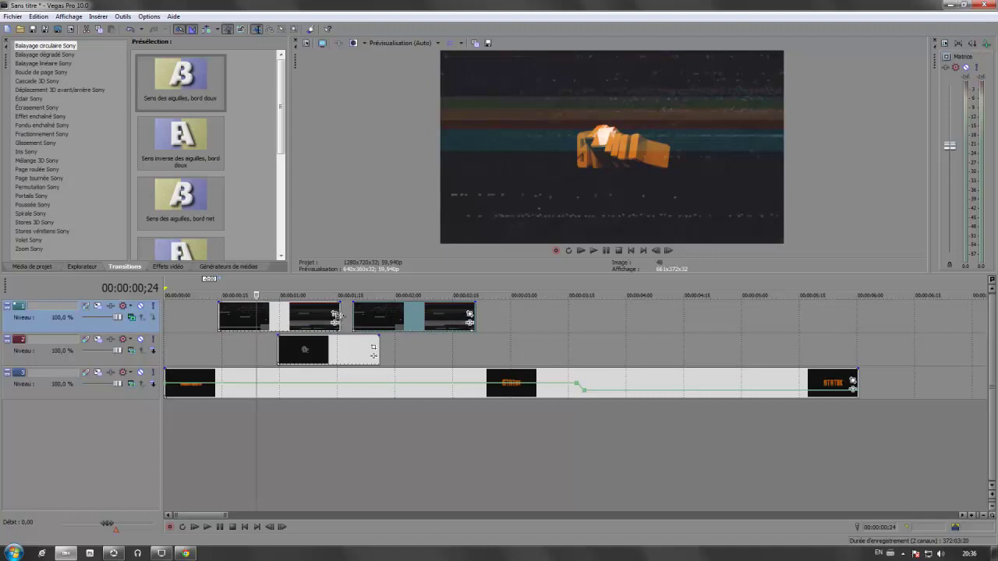
left_click_drag(389, 319, 362, 320)
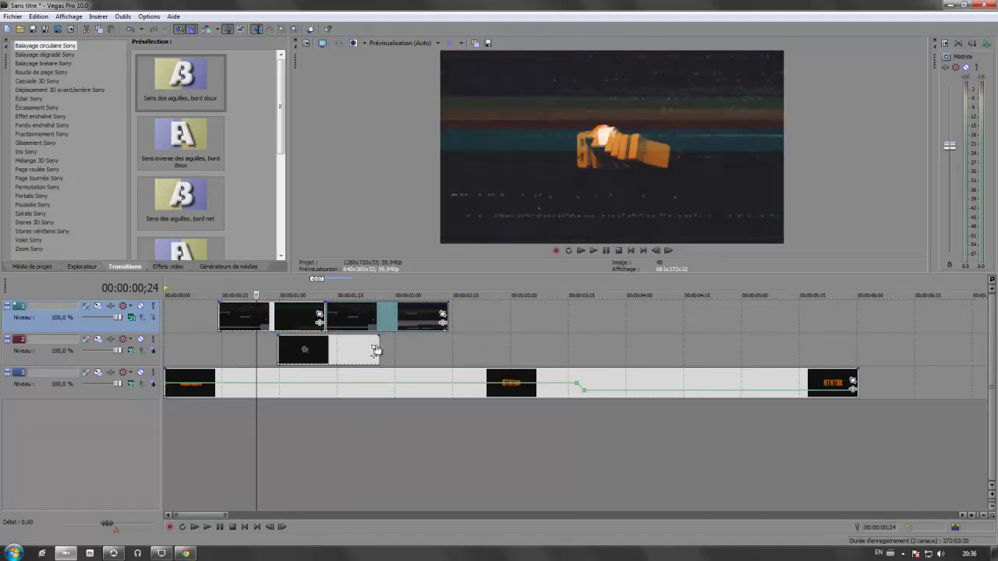
left_click(375, 350)
left_click(357, 79)
left_click(375, 353)
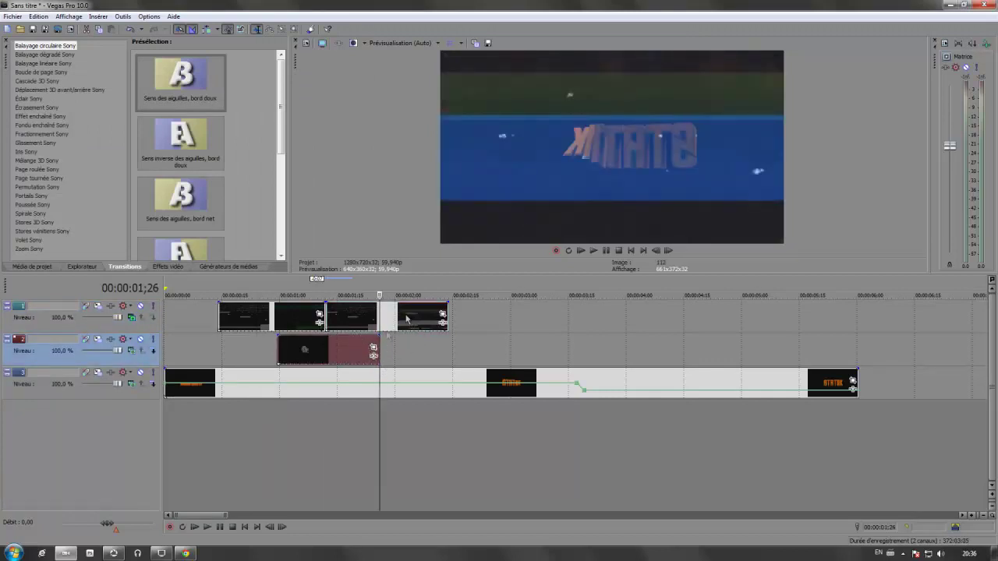
left_click_drag(415, 321, 411, 323)
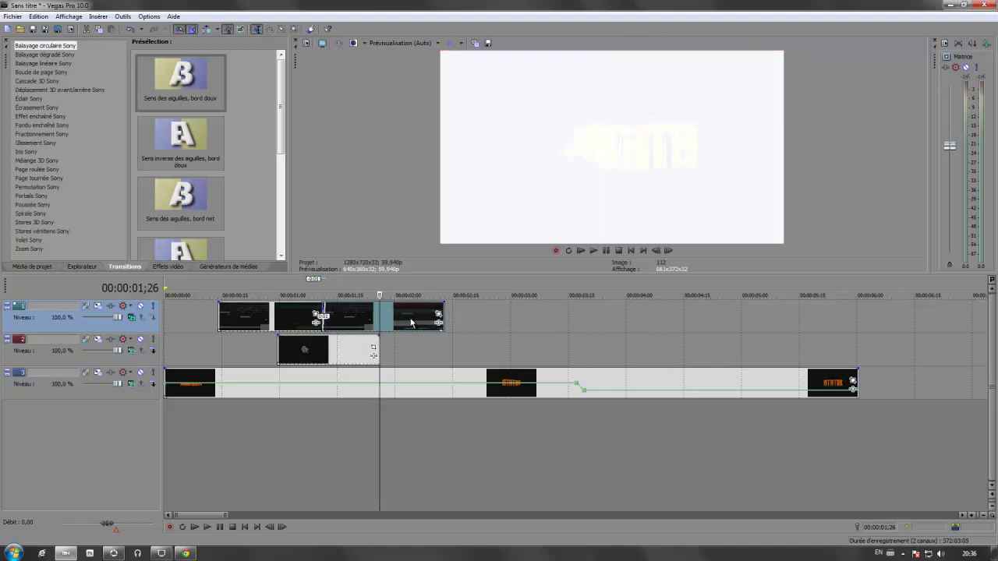
Step: Play the sequence from the beginning to check both glitch transitions, and return to the start
left_click(580, 250)
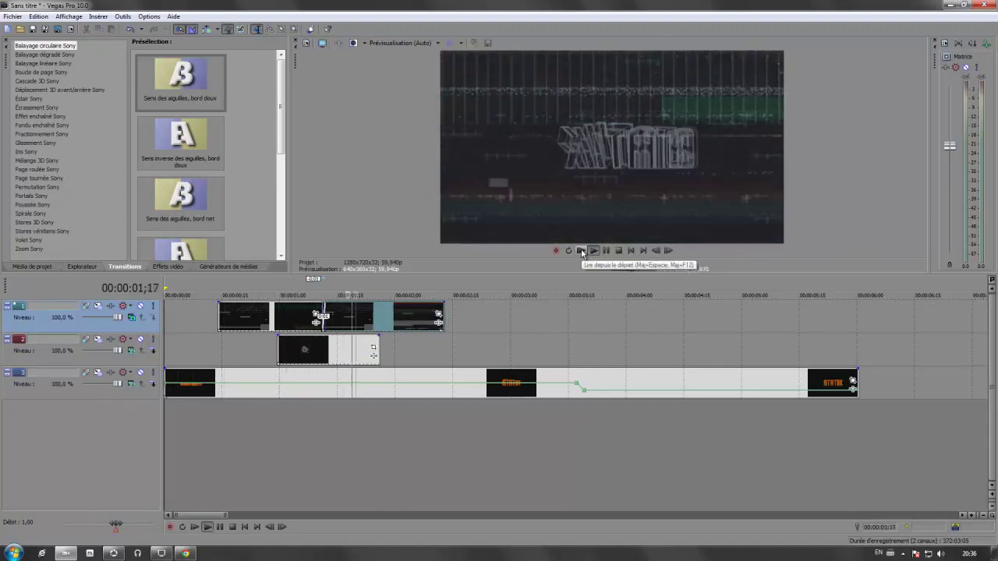
left_click(606, 250)
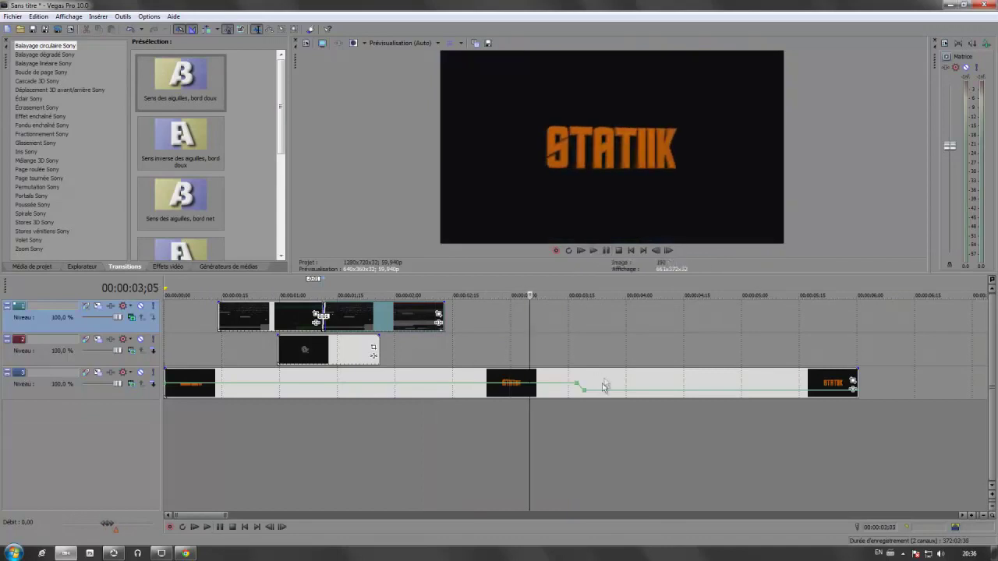
left_click(629, 251)
scroll(432, 402, "down", 4)
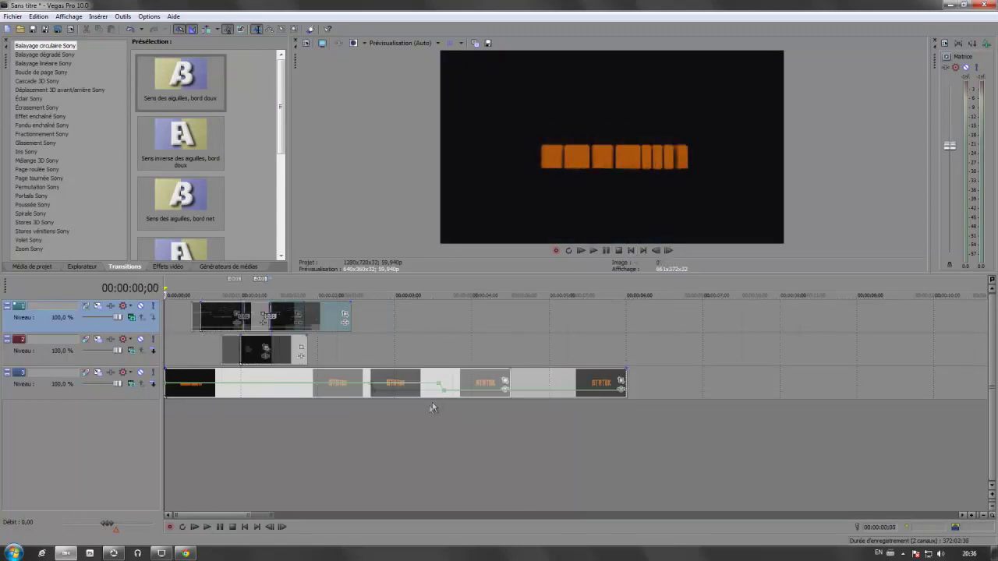
scroll(369, 404, "up", 6)
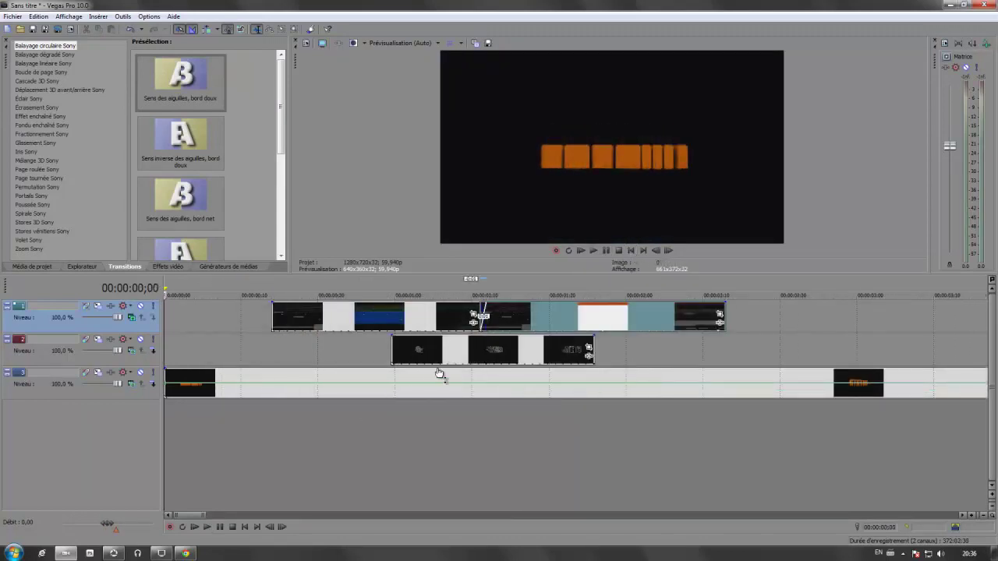
scroll(469, 378, "down", 2)
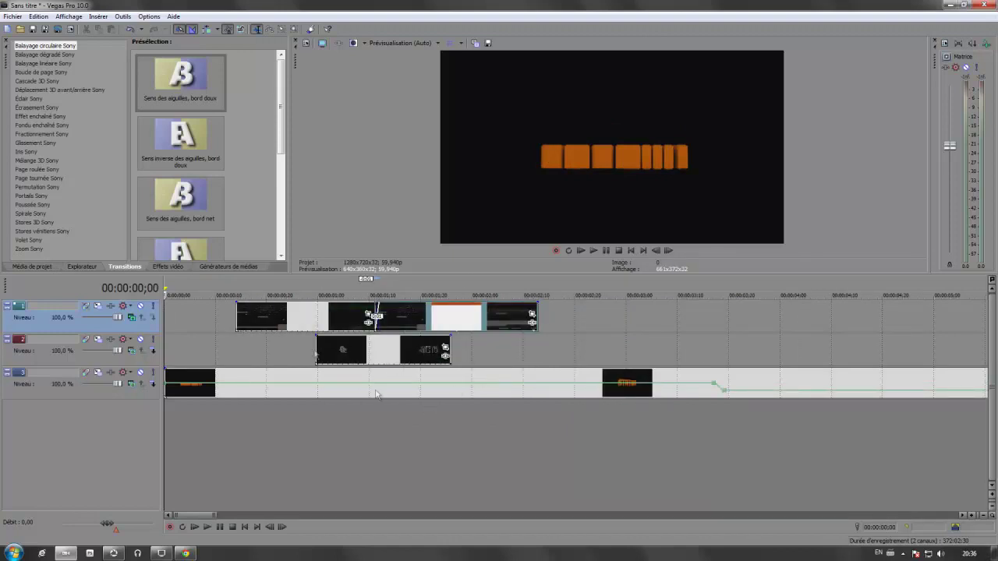
scroll(417, 454, "down", 4)
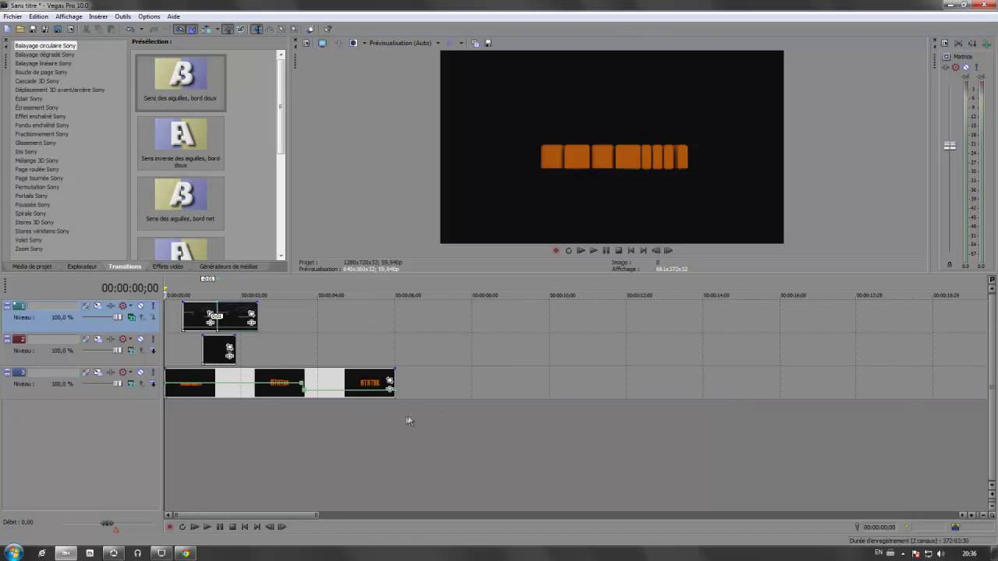
scroll(421, 418, "up", 3)
scroll(523, 419, "down", 1)
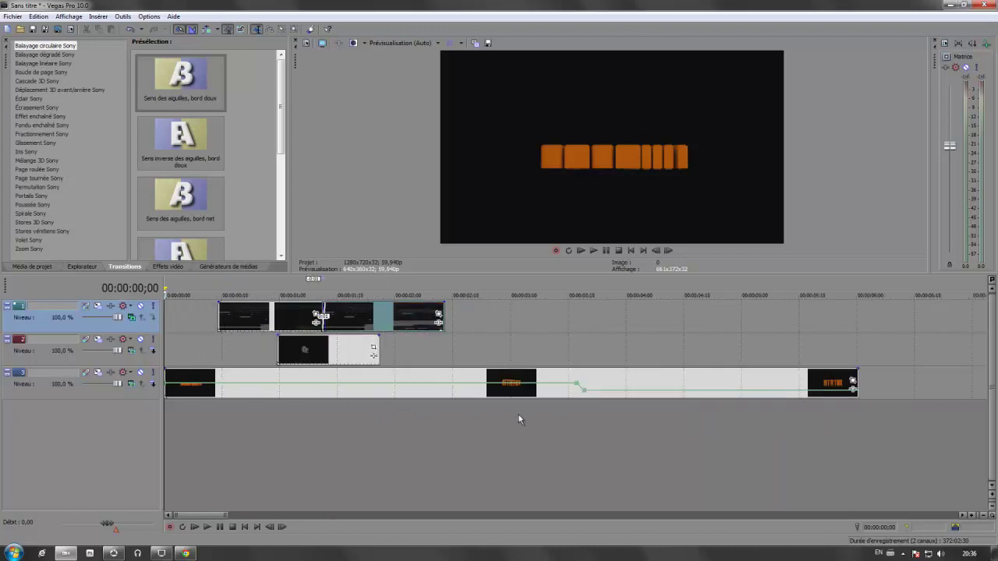
scroll(516, 413, "down", 2)
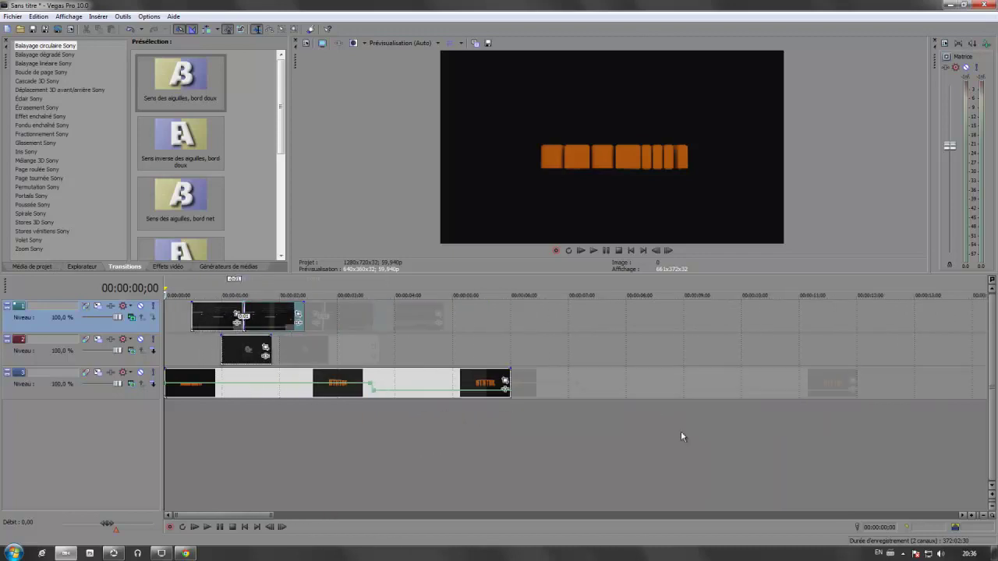
scroll(515, 421, "up", 4)
Step: Replay the intro through both glitch transitions until the solid text faces the camera
left_click(594, 250)
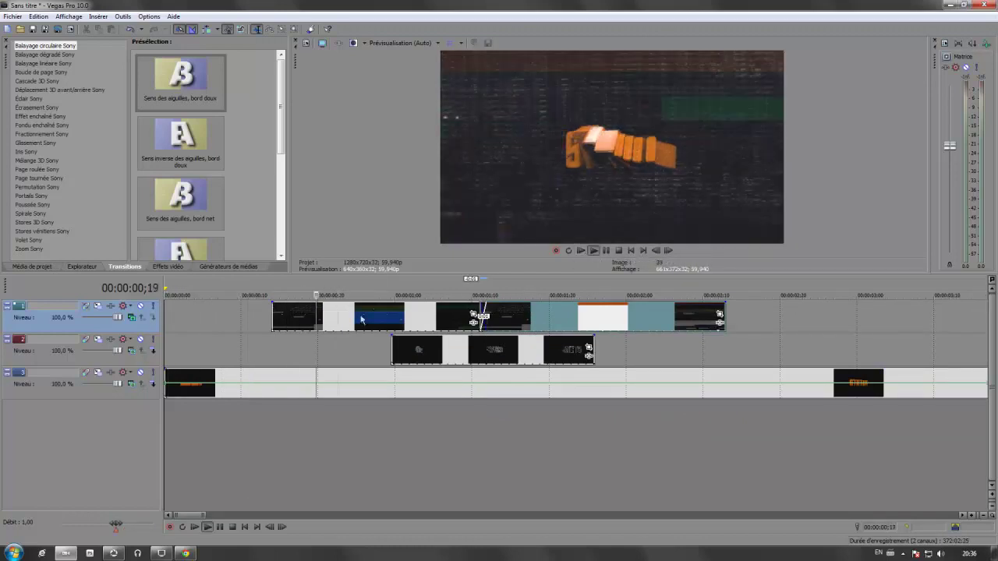
scroll(473, 423, "down", 1)
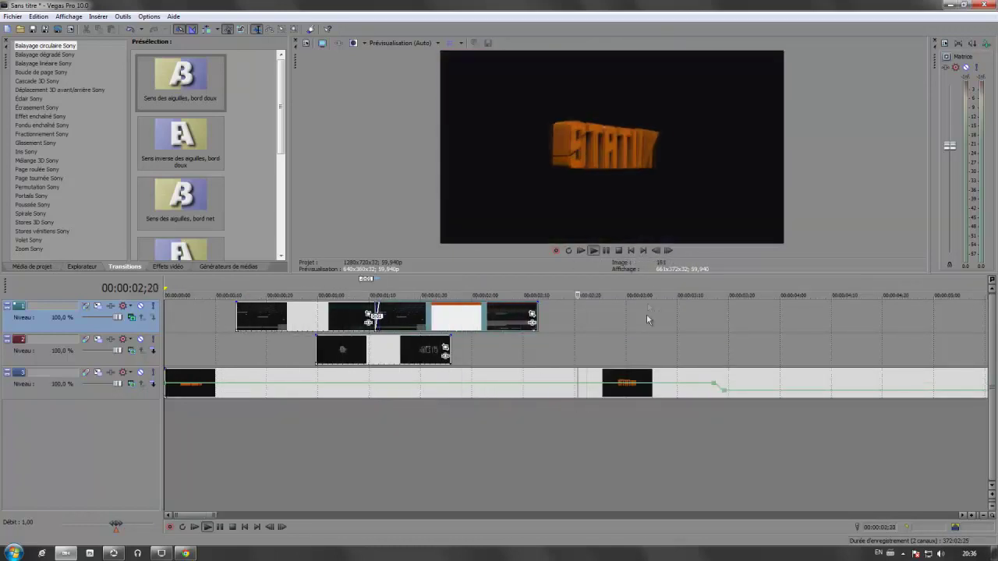
left_click(606, 251)
scroll(670, 425, "down", 3)
scroll(663, 431, "up", 2)
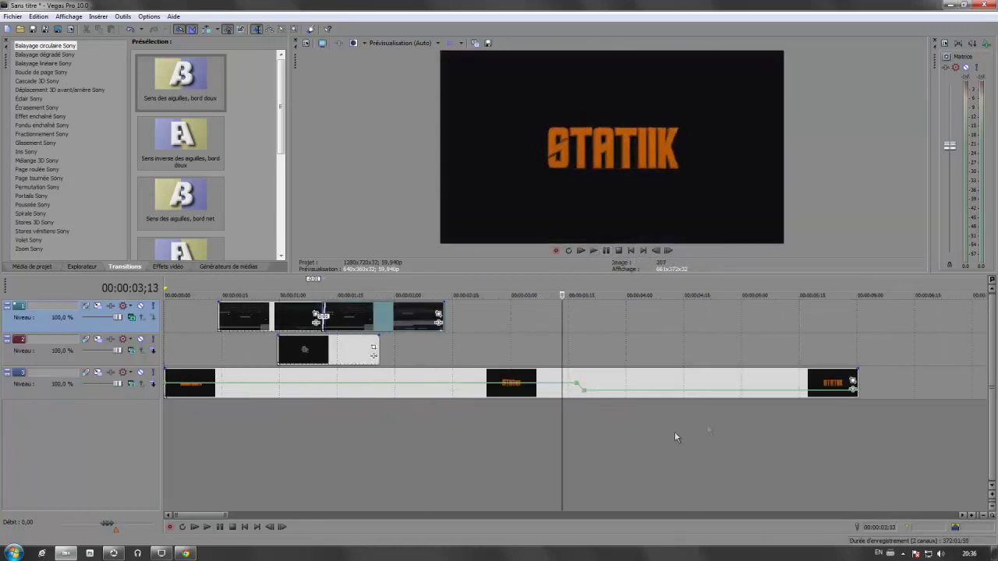
Step: Add the Flou gaussien Sony effect to the solid text clip on the lowest track
scroll(855, 411, "up", 1)
scroll(855, 411, "down", 1)
left_click(808, 393)
scroll(826, 398, "up", 1)
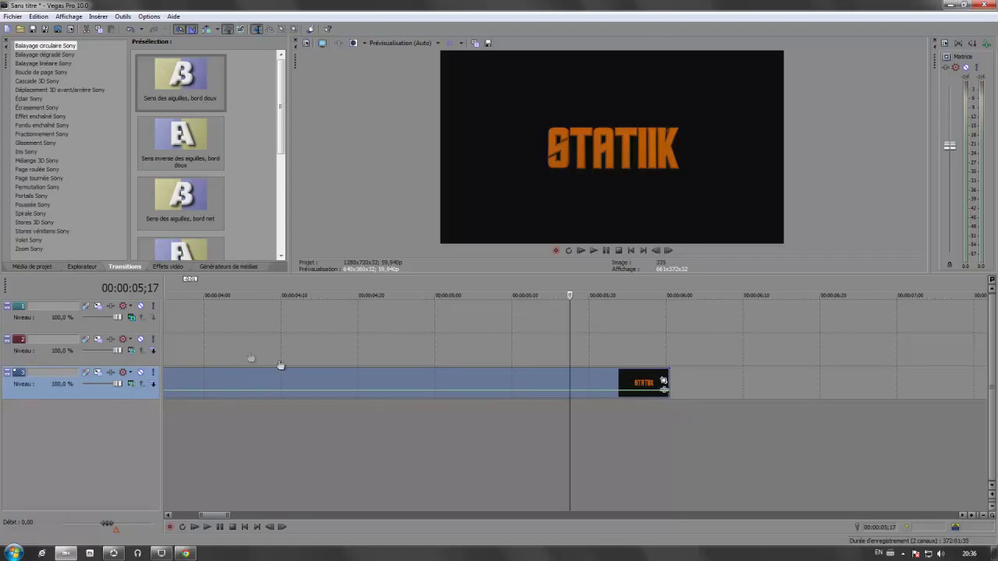
left_click(394, 364)
left_click(691, 161)
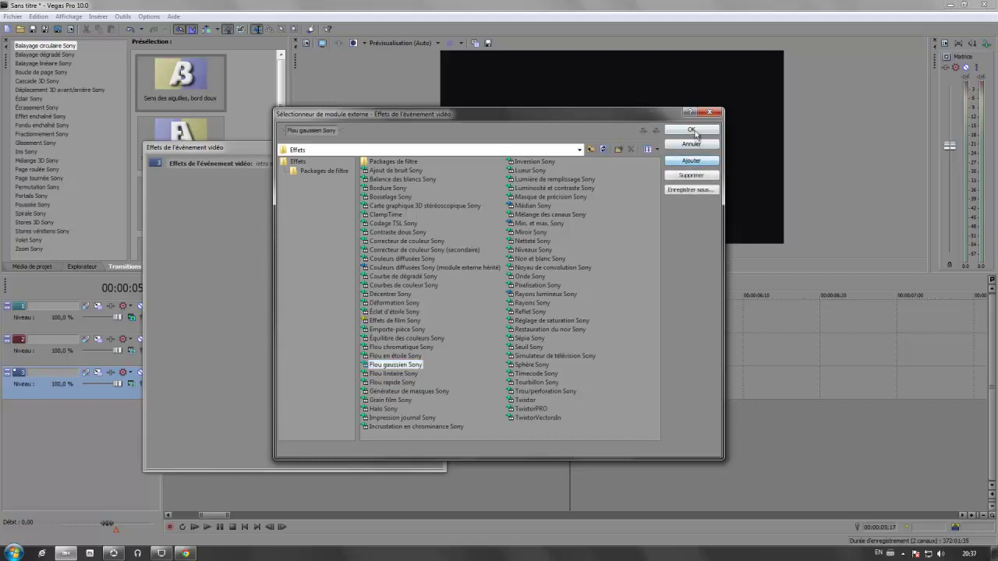
key("Return")
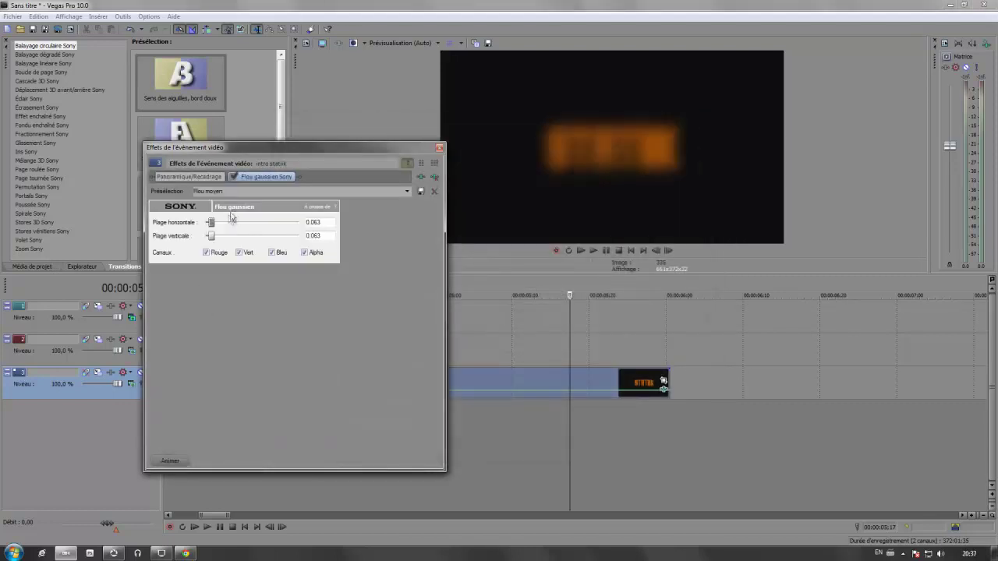
Step: Set the blur's horizontal and vertical range to 0.000 and add a blur keyframe at 00:00:04;06
mouse_move(217, 225)
left_mouse_down()
mouse_move(206, 224)
mouse_move(205, 235)
left_mouse_up()
left_click(170, 460)
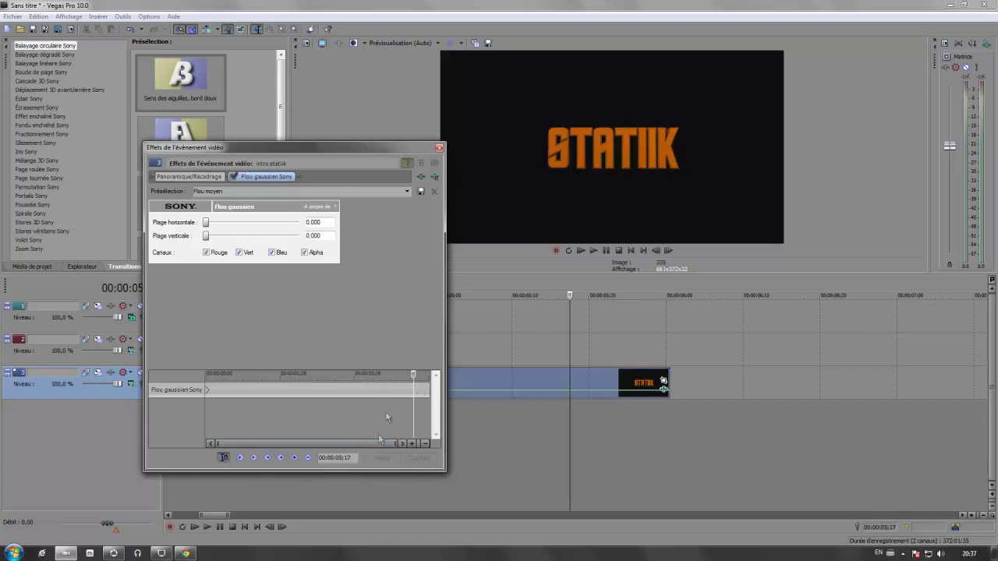
left_click_drag(412, 373, 362, 392)
left_click(293, 458)
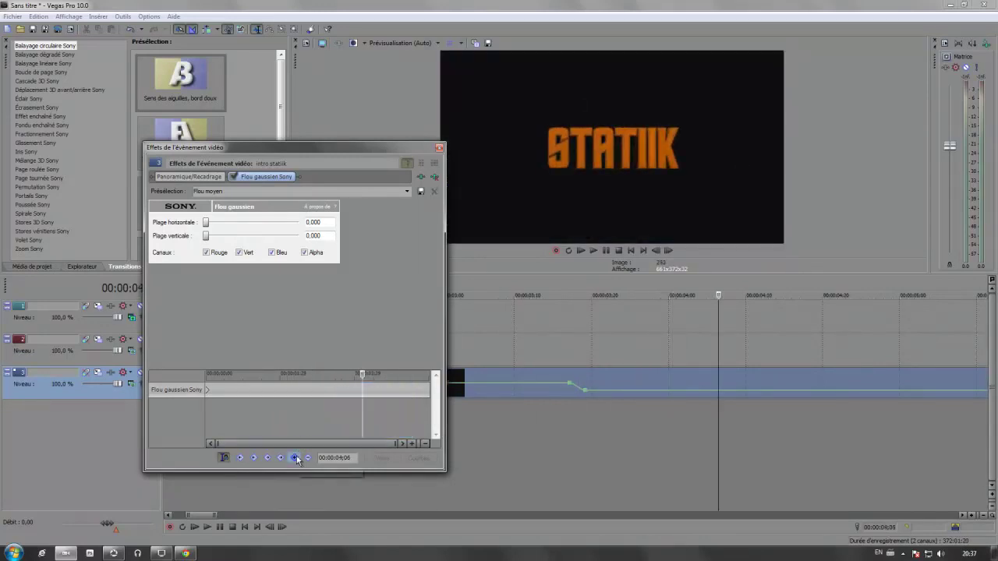
Step: Add a second blur keyframe at 00:00:04;17 with horizontal and vertical range 0.020, and close the effect settings
left_click_drag(365, 378, 375, 379)
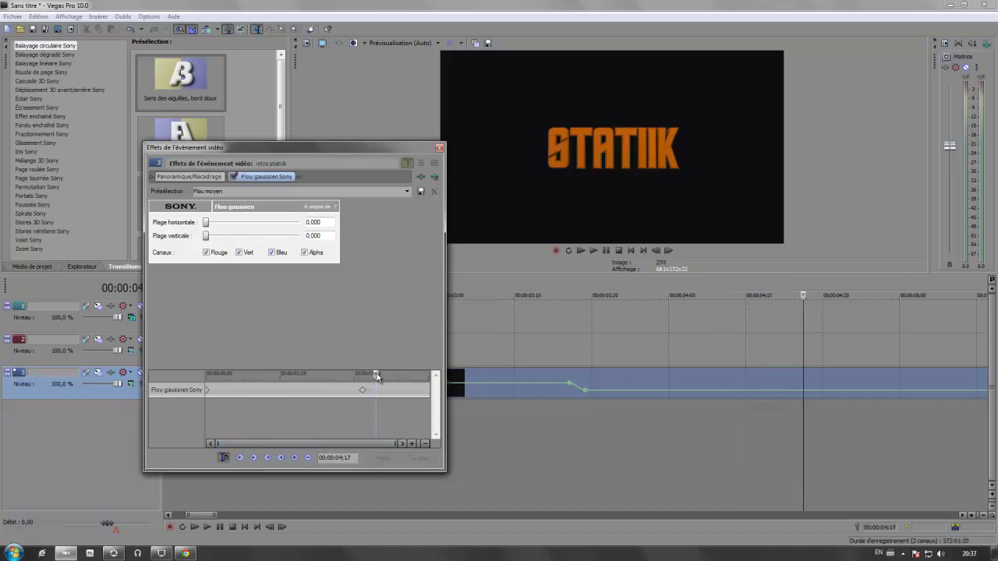
left_click(294, 458)
type("20")
key("Tab")
key("Tab")
type("0,020")
key("Return")
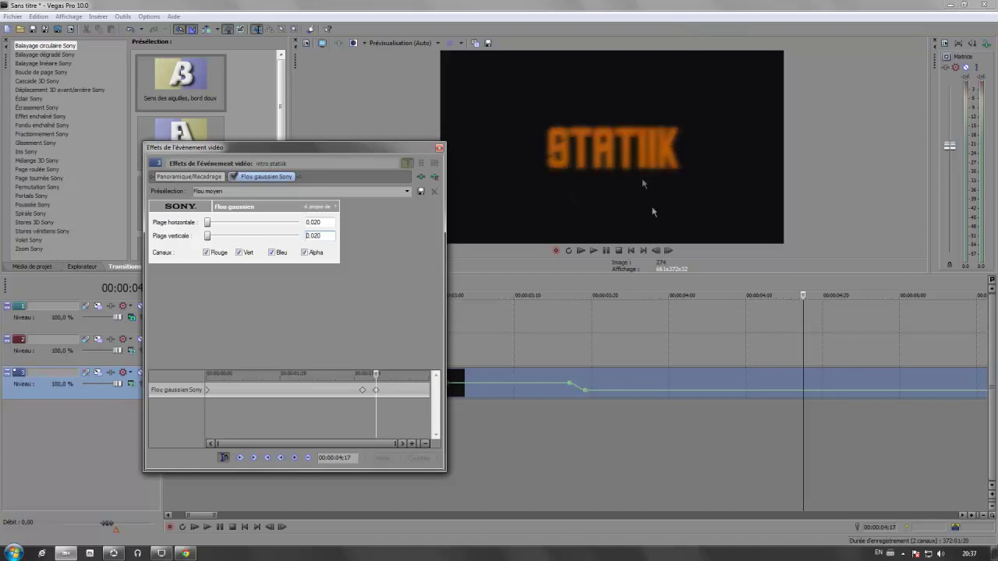
left_click(438, 148)
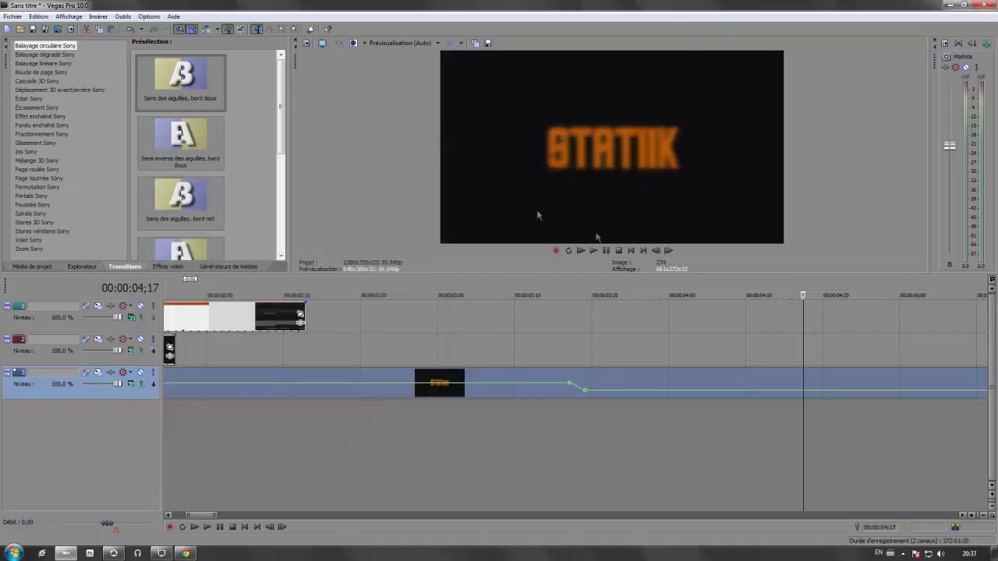
Step: Play back the end of the solid text clip to check the animated blur
left_click(558, 292)
left_click(595, 251)
scroll(614, 325, "down", 1)
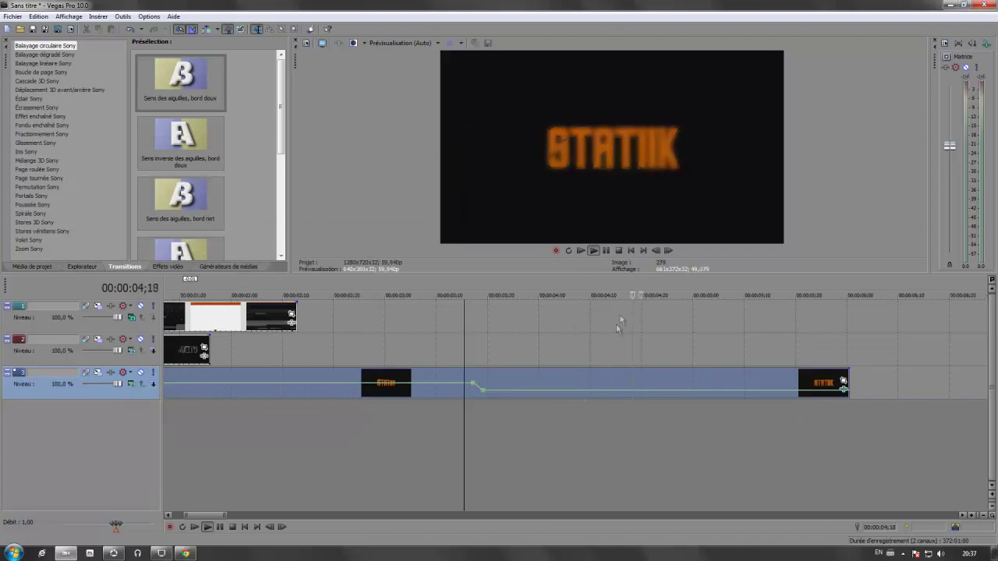
left_click(605, 251)
Step: Insert a text media event on the middle track at 00:00:04;03 and replace its sample text with "YOUTUBE"
scroll(611, 361, "down", 4)
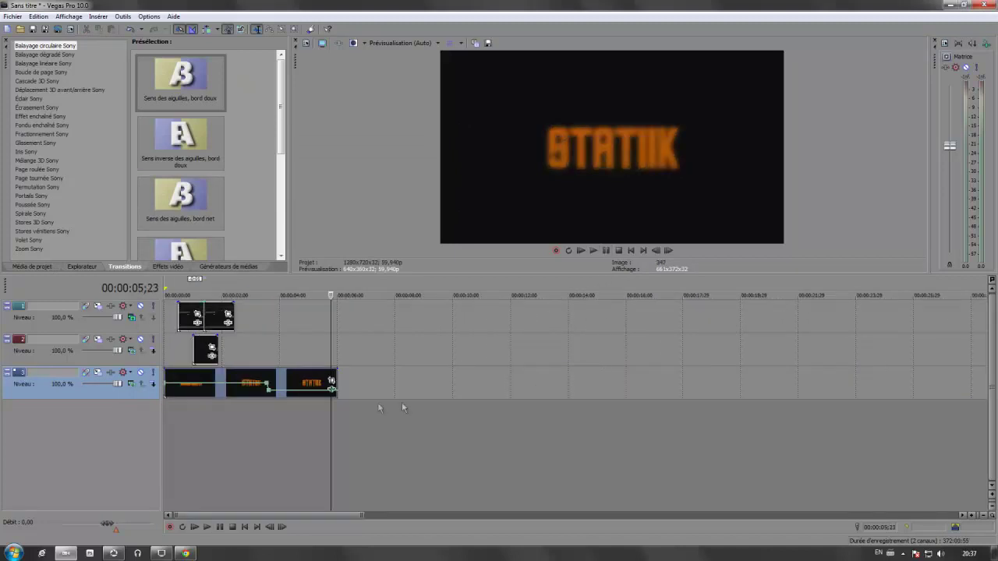
right_click(303, 360)
left_click(283, 360)
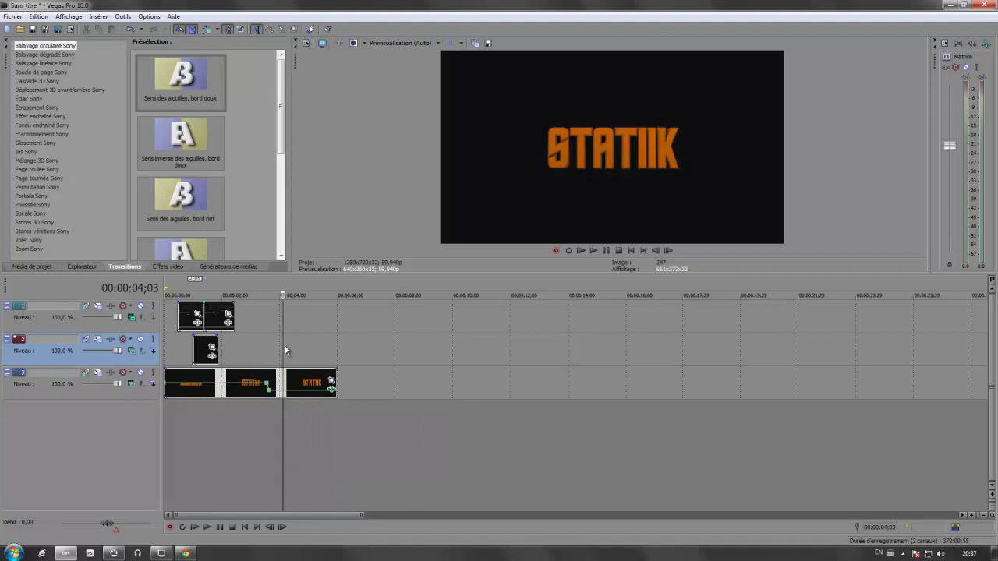
right_click(284, 346)
left_click(331, 445)
left_click_drag(312, 300, 298, 290)
key("ctrl+a")
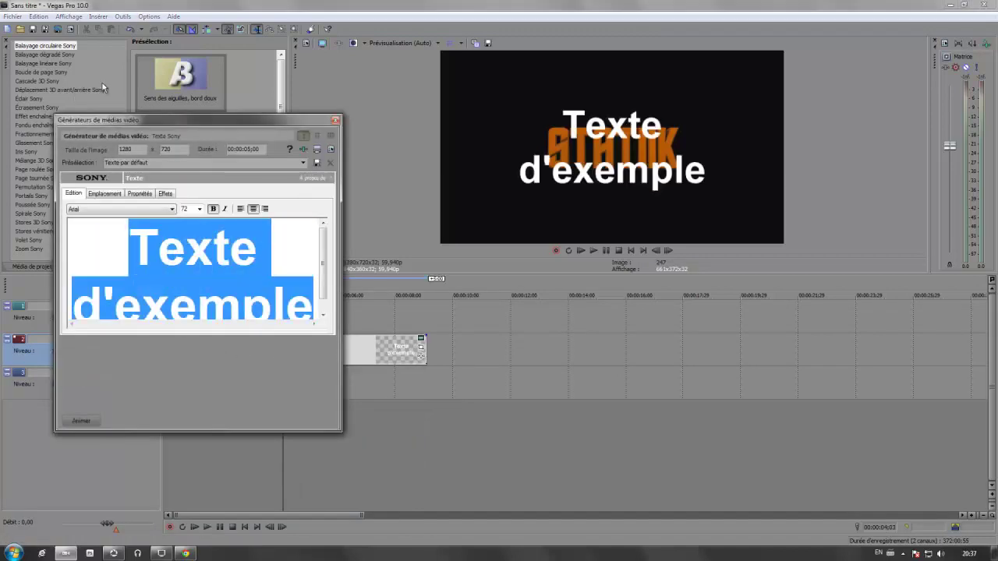
type("YOUTUBE")
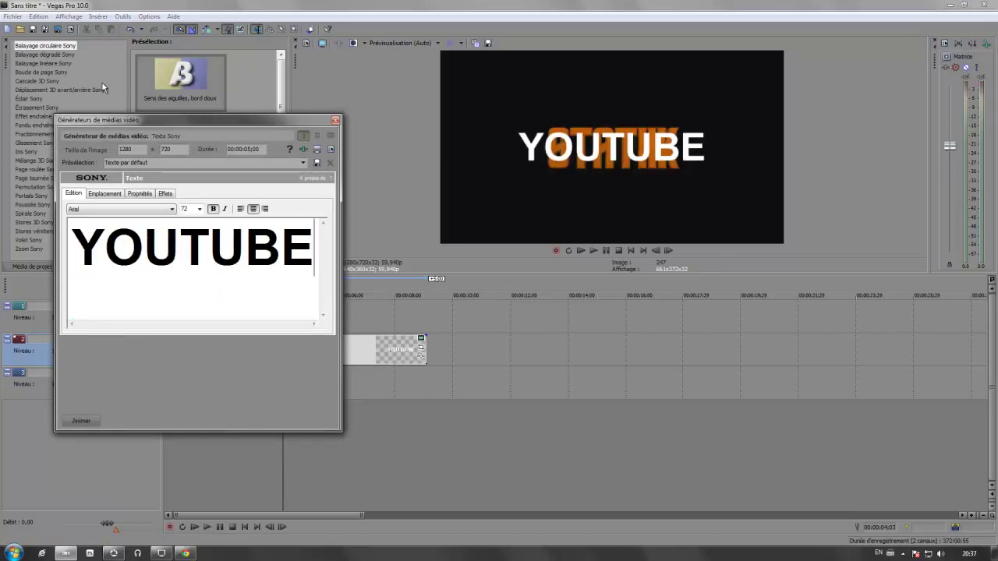
Step: Complete the overlay text as "YOUTUBE.COM/NORDIKCINEMA" and set its font to Agency FB
type(".COM")
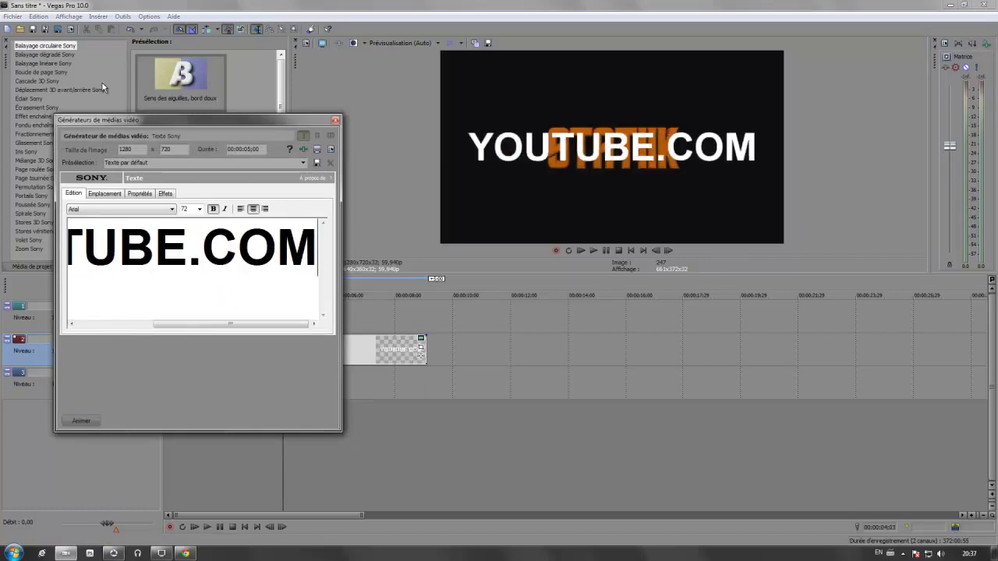
type("/NORDIKCINEMA")
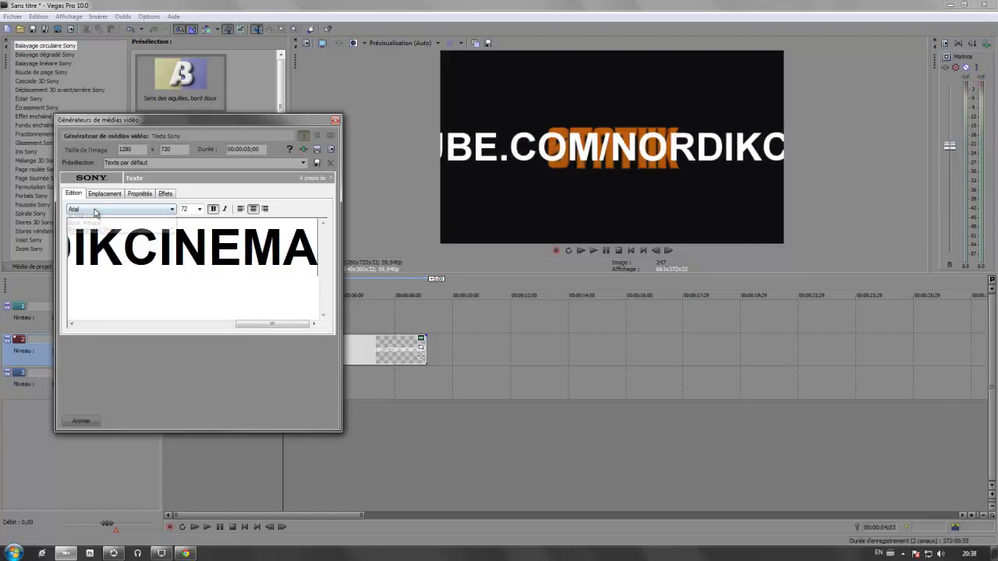
left_click(171, 208)
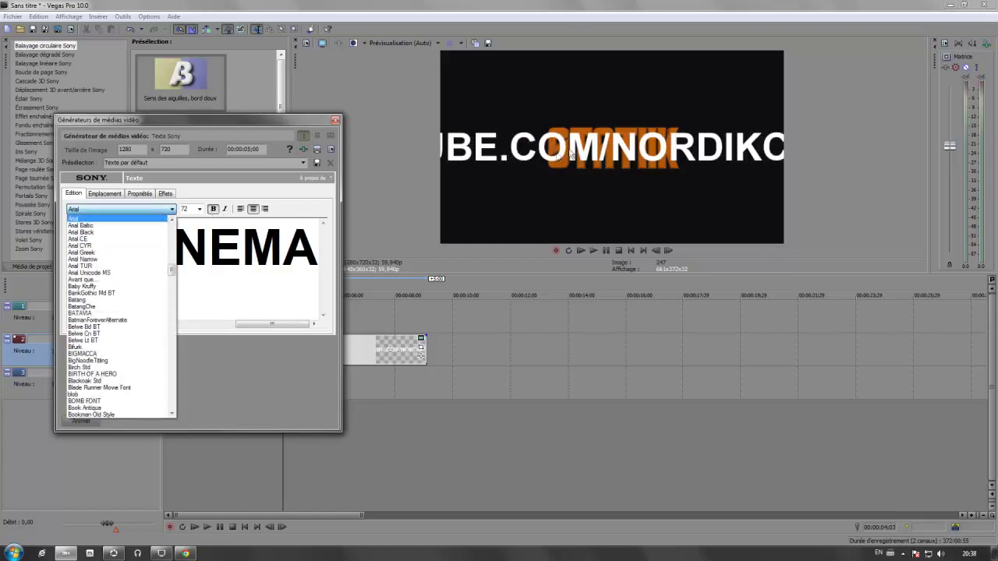
type("ag")
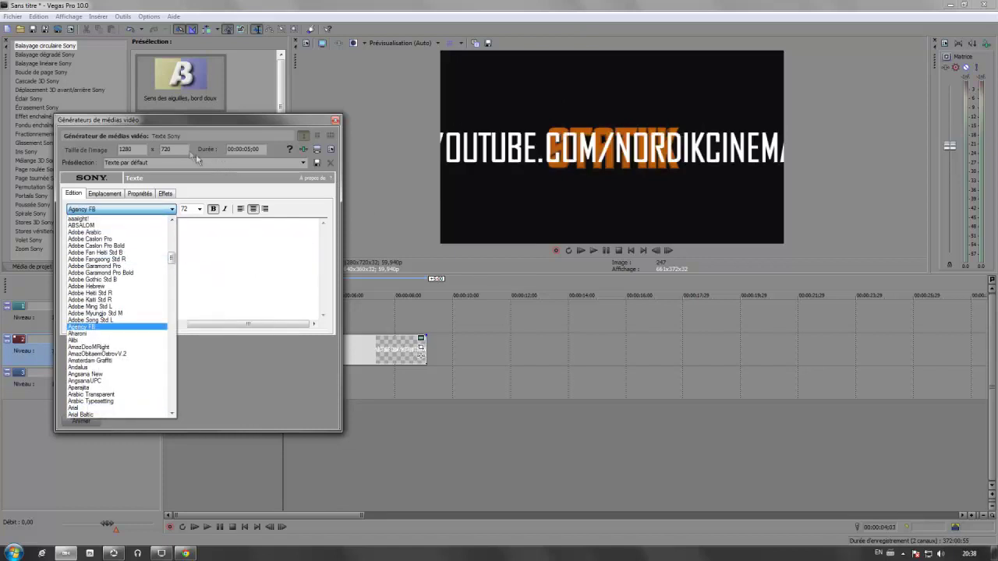
left_click(133, 210)
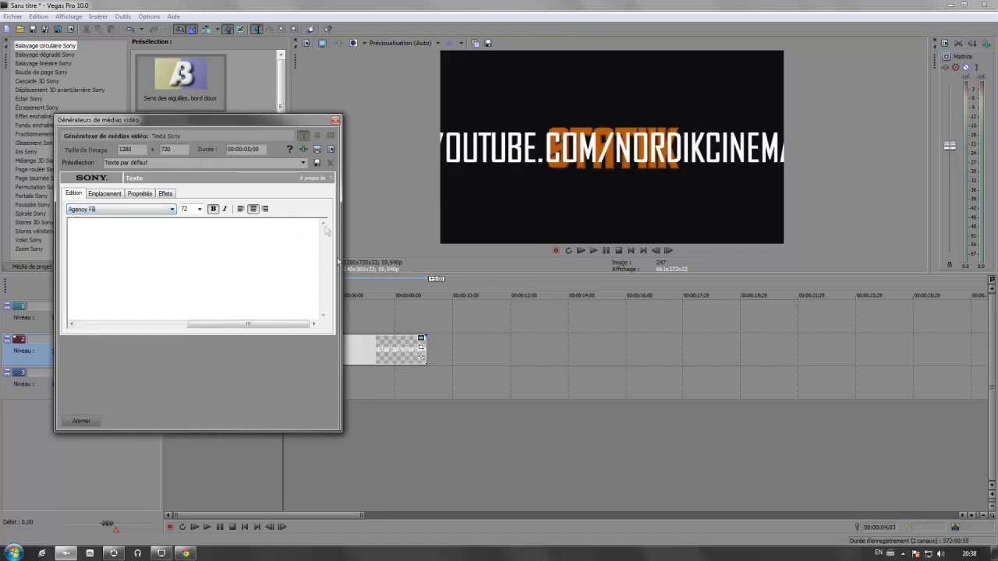
Step: Reduce the overlay text's size to 36 and close the text generator
left_click(199, 209)
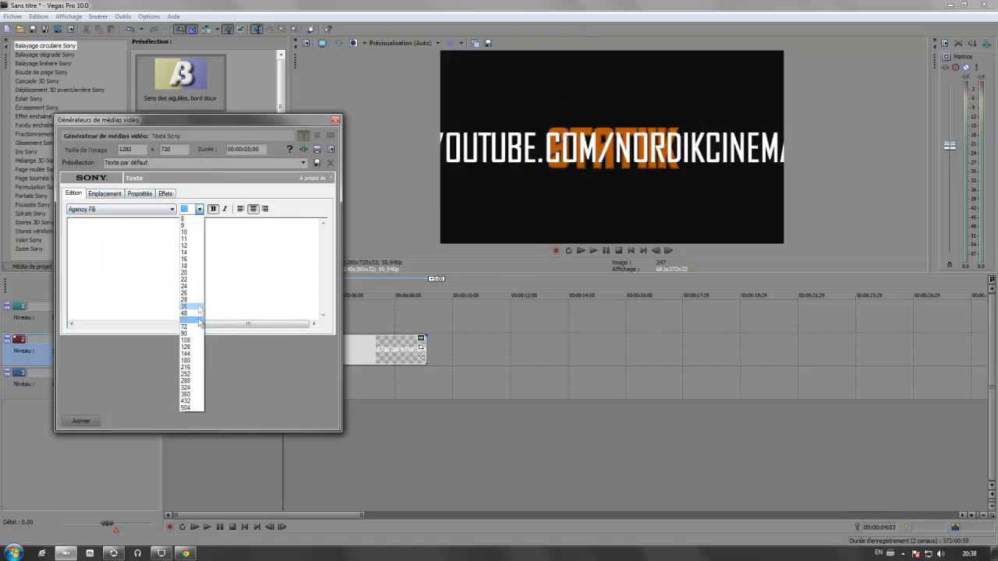
left_click(201, 288)
left_click(200, 209)
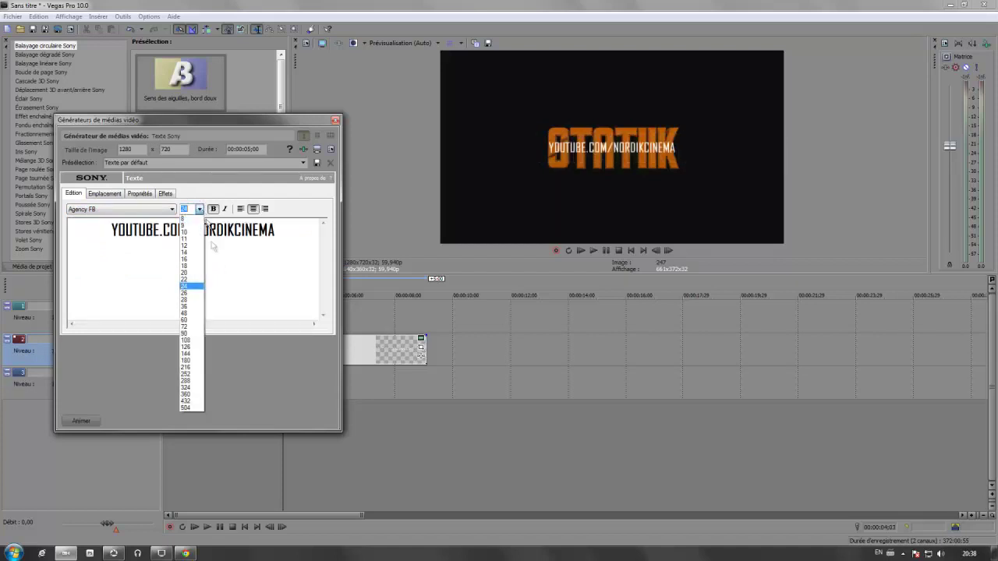
left_click(193, 303)
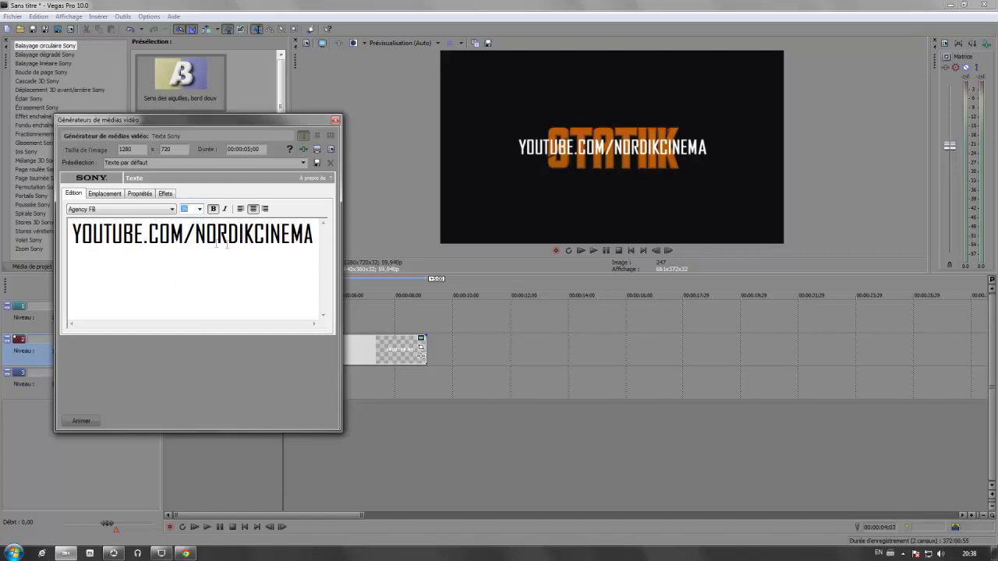
left_click(336, 120)
Step: Check the frames between 00:00:03;28 and 00:00:04;09 to find where the solid text starts to blur
scroll(391, 385, "up", 5)
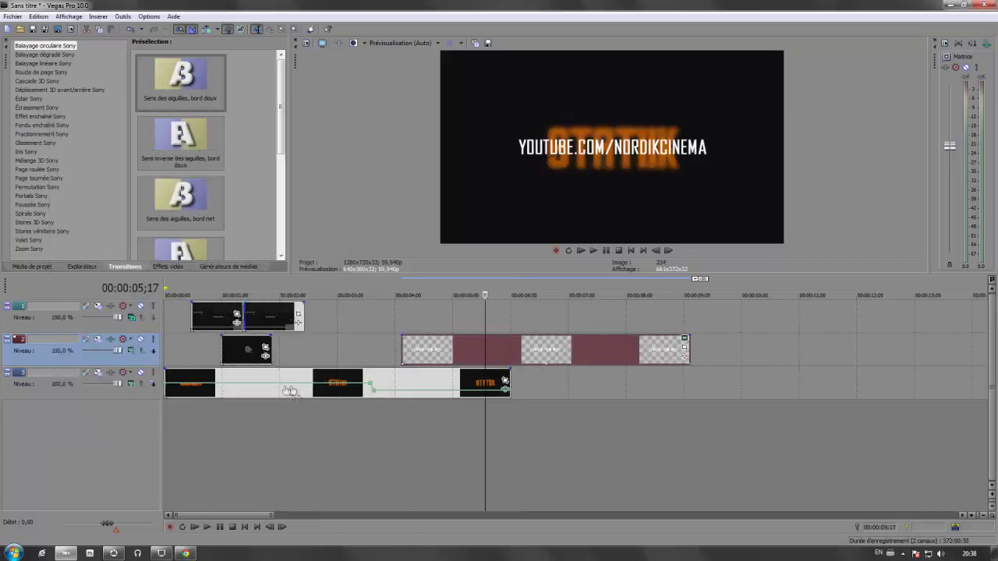
left_click(392, 385)
scroll(391, 385, "up", 5)
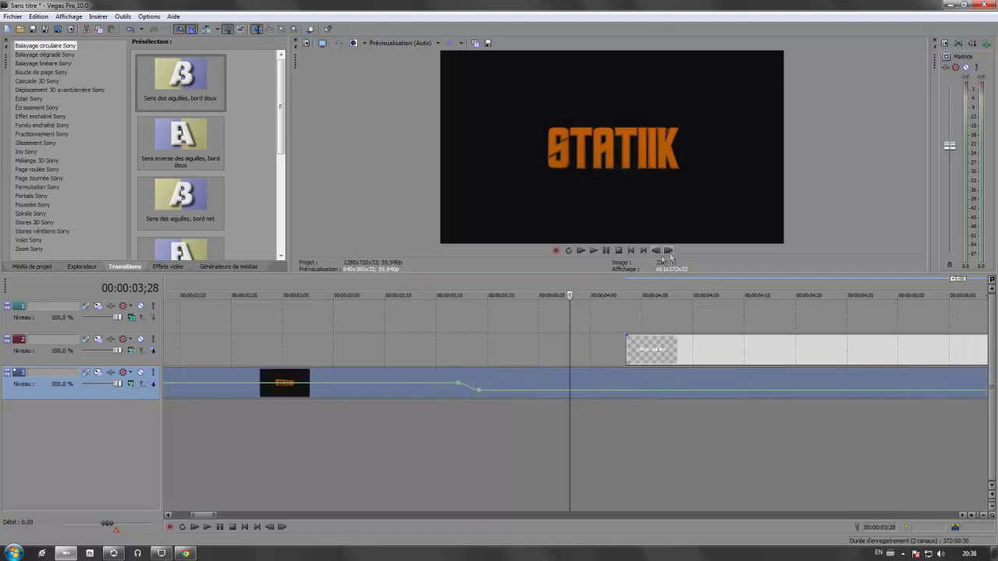
left_click(591, 382)
left_click(614, 383)
left_click(645, 383)
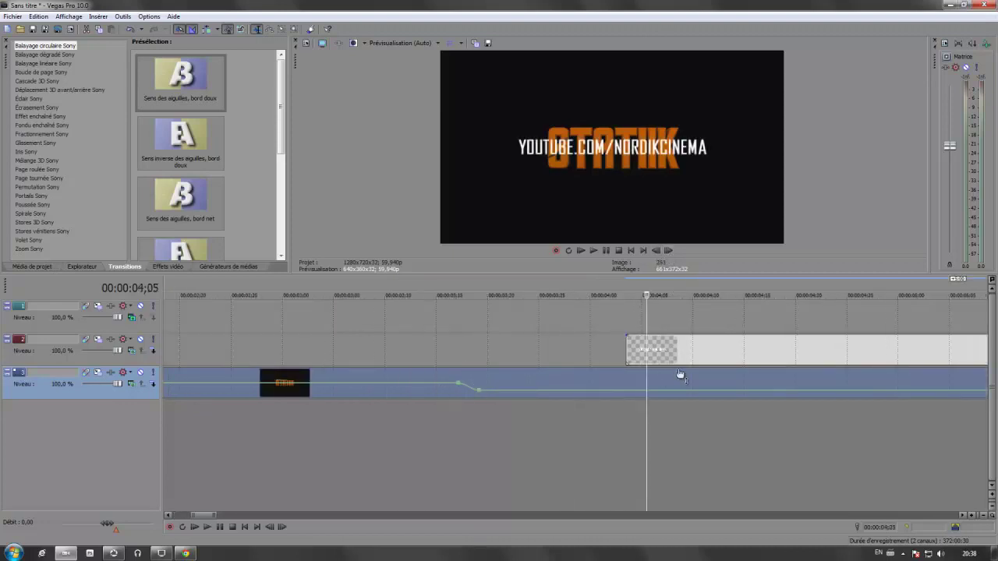
left_click(732, 371)
left_click(723, 376)
left_click(706, 387)
left_click(688, 388)
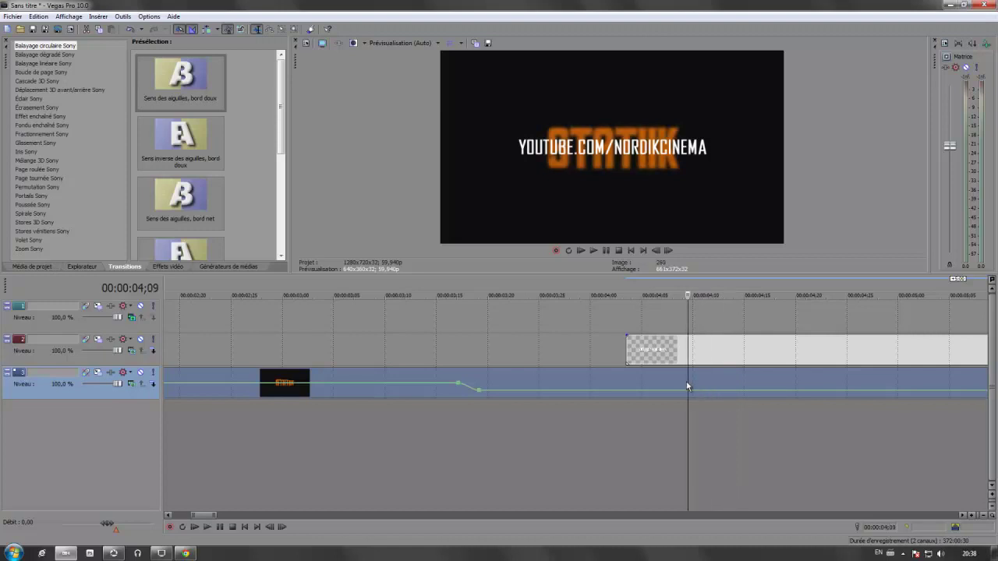
Step: Make the overlay text clip start at 00:00:04;06, where the blur on the solid text begins
left_click(677, 383)
left_click(672, 387)
left_click(656, 375)
left_click(667, 383)
left_click(650, 378)
left_click_drag(662, 356, 689, 356)
Step: Trim the overlay text clip's end to match the solid text clip's end and add a short fade-in at its start
scroll(639, 372, "down", 3)
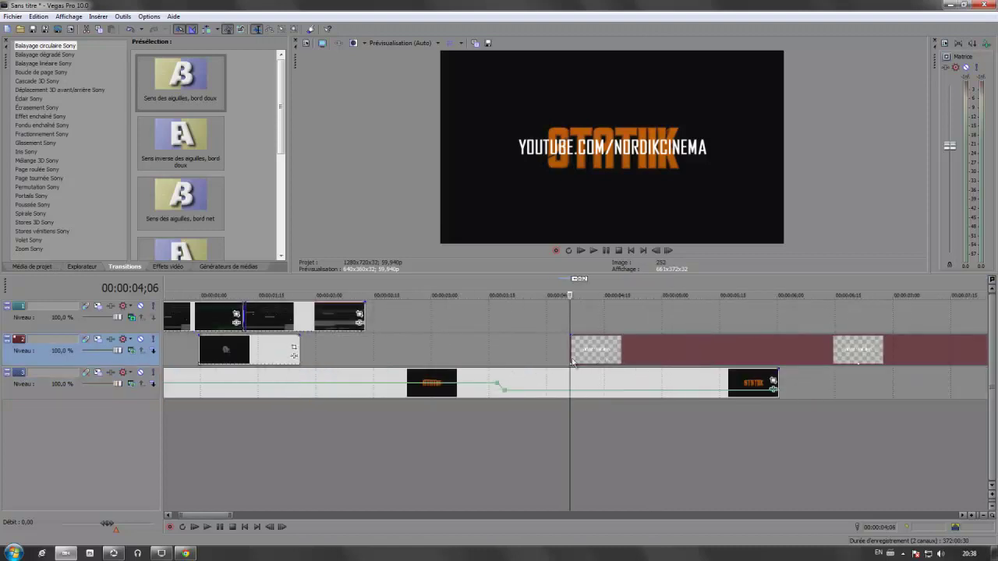
scroll(625, 396, "down", 3)
left_click_drag(514, 352, 383, 353)
scroll(423, 392, "up", 5)
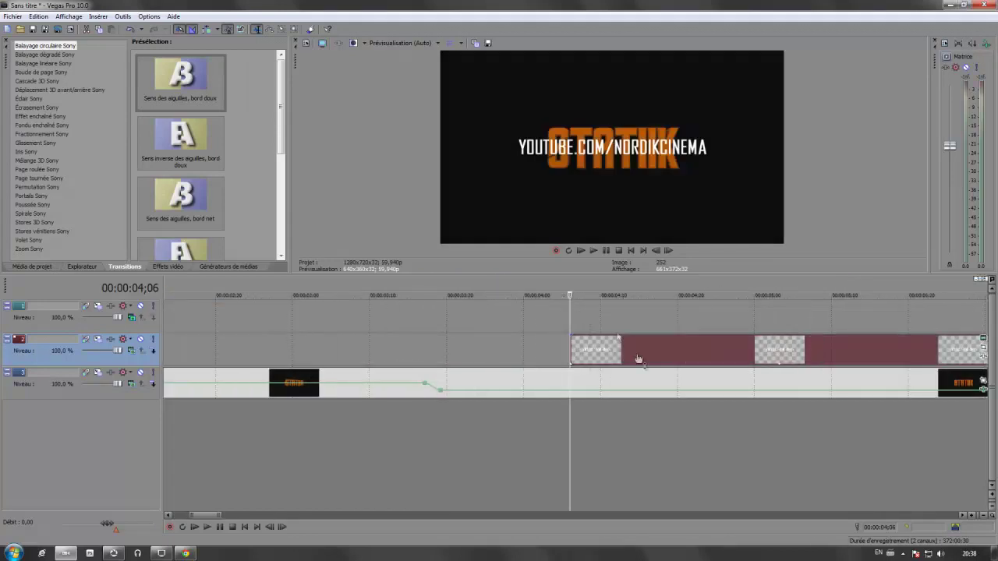
left_click_drag(573, 340, 620, 340)
Step: Play back the overlay text's fade-in over the blurring solid text
left_click(595, 252)
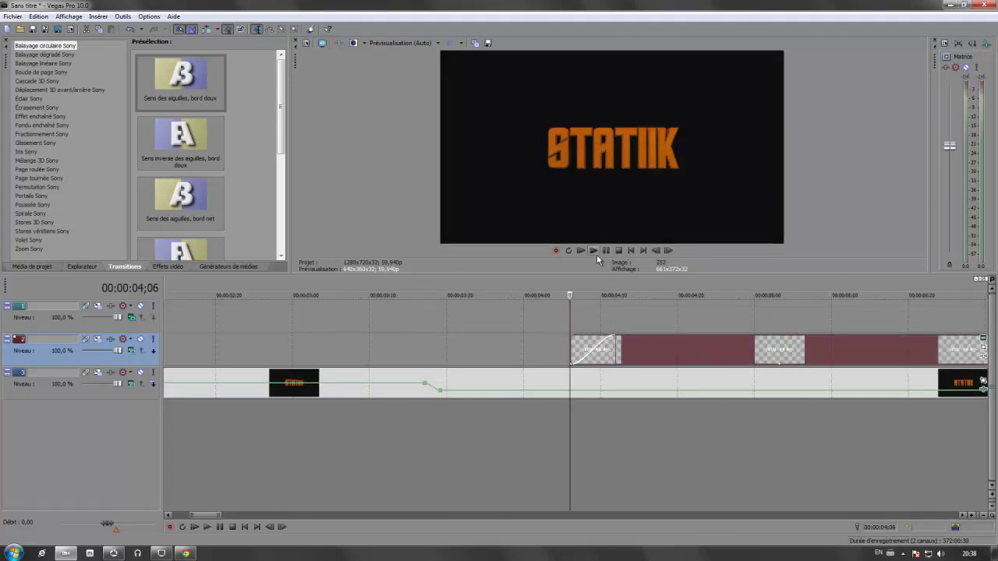
scroll(604, 263, "down", 1)
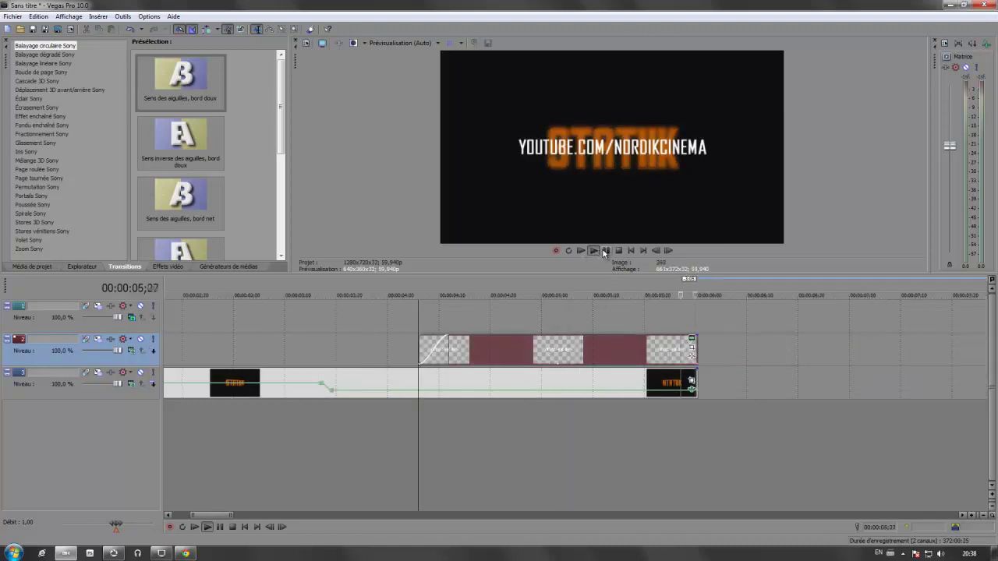
left_click(605, 252)
Step: Trim the overlay text clip's start to 00:00:04;08 and play back the adjusted entrance
left_click_drag(419, 351, 428, 351)
left_click(417, 282)
left_click(594, 250)
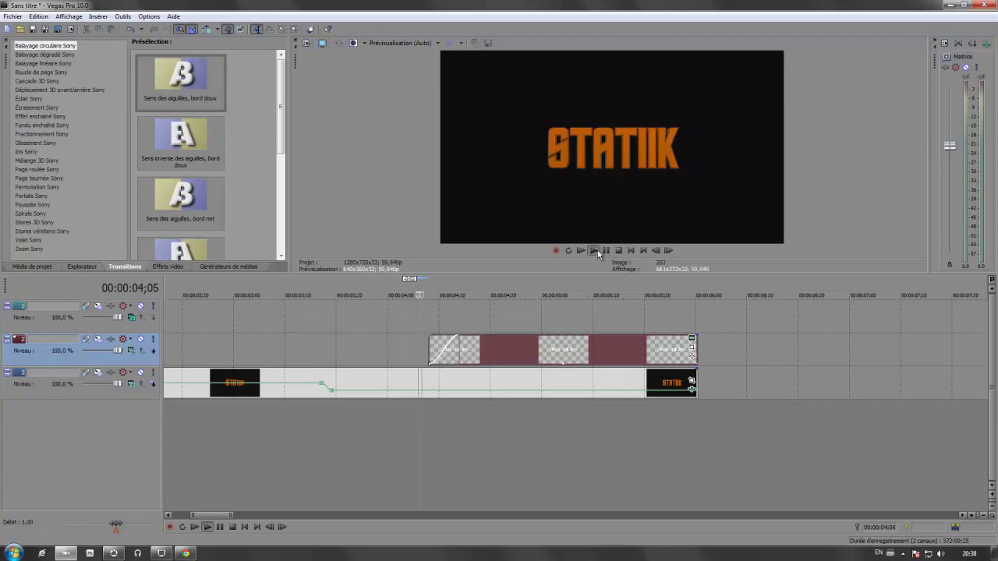
left_click(605, 250)
scroll(616, 366, "down", 2)
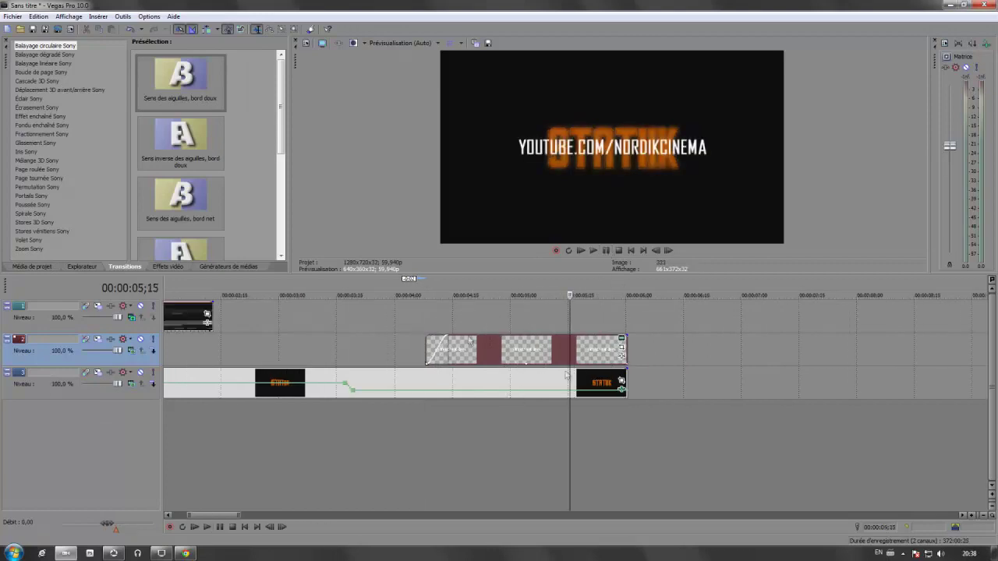
Step: Enable the mask in the overlay text's event pan/crop and draw a narrow vertical rectangle over the N at 00:00:00;00
left_click(622, 349)
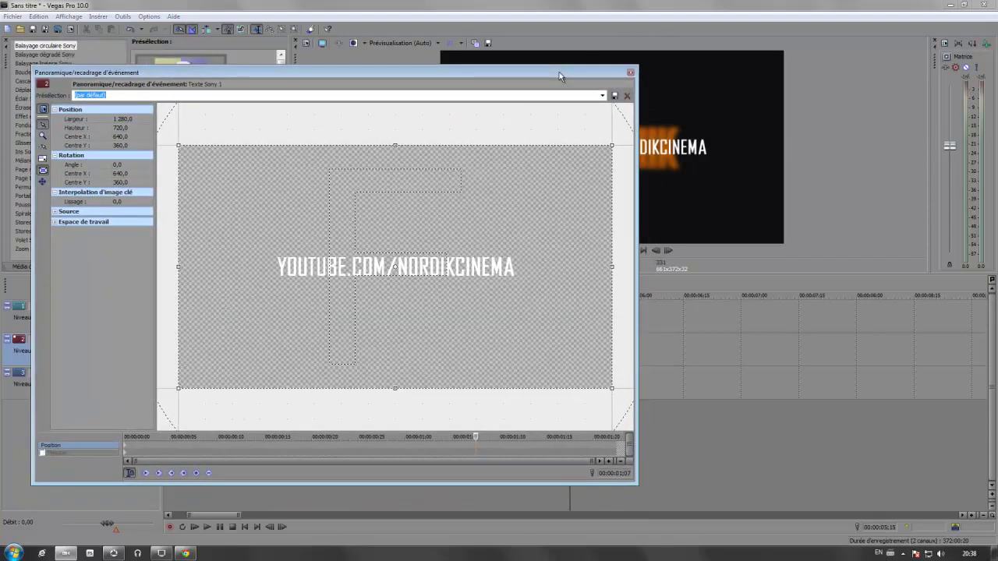
left_click_drag(554, 77, 550, 77)
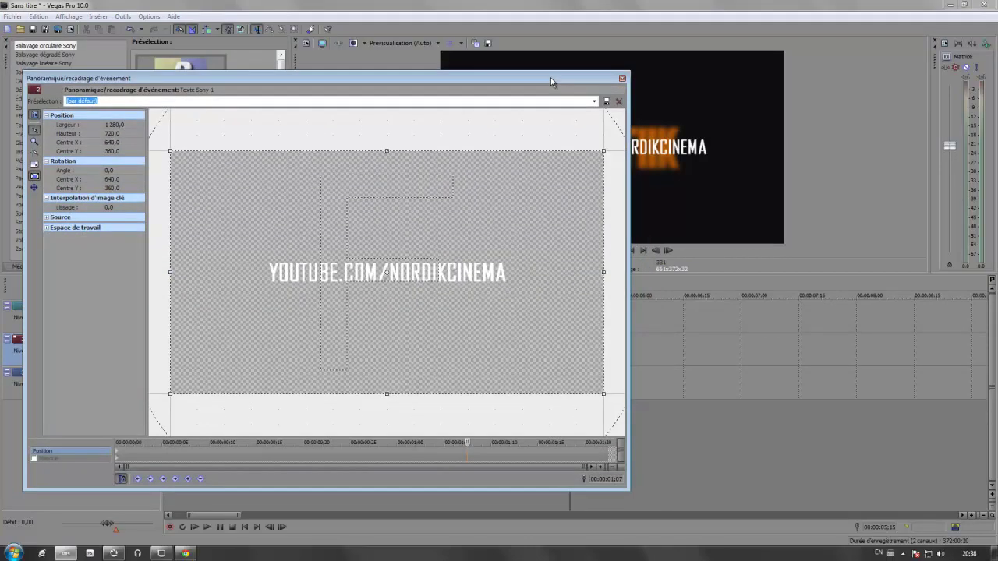
left_click(32, 459)
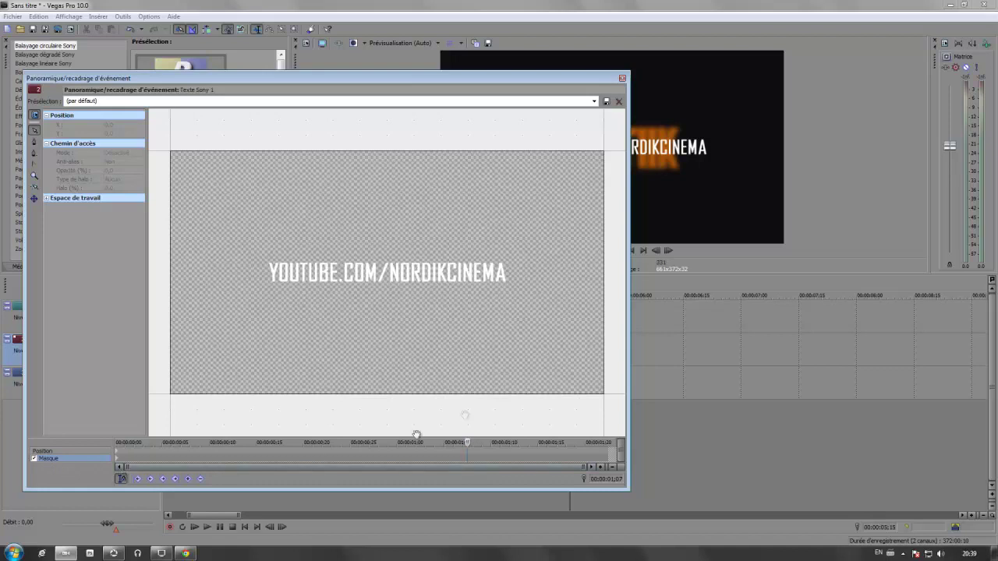
left_click_drag(472, 442, 75, 443)
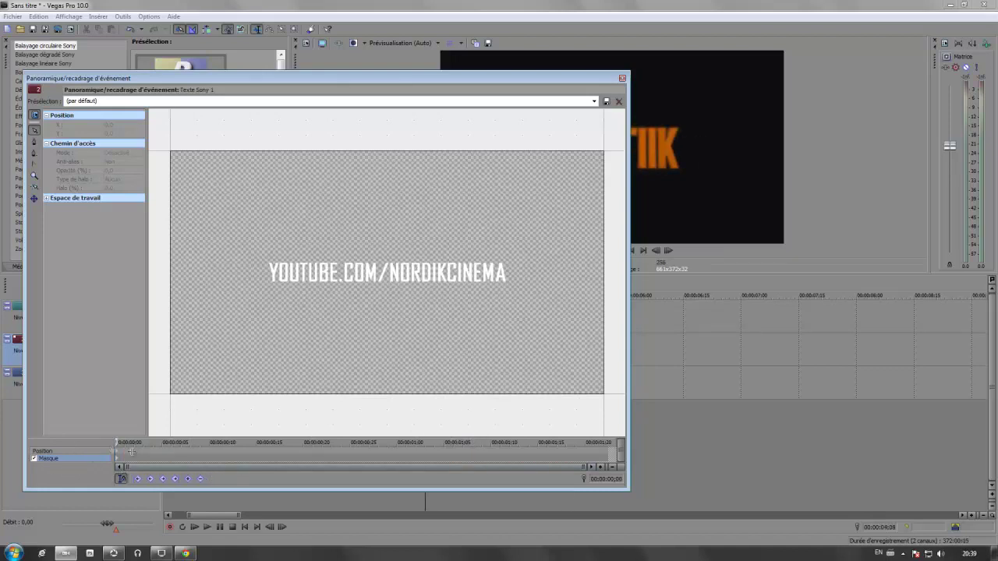
left_click(33, 145)
left_click(389, 253)
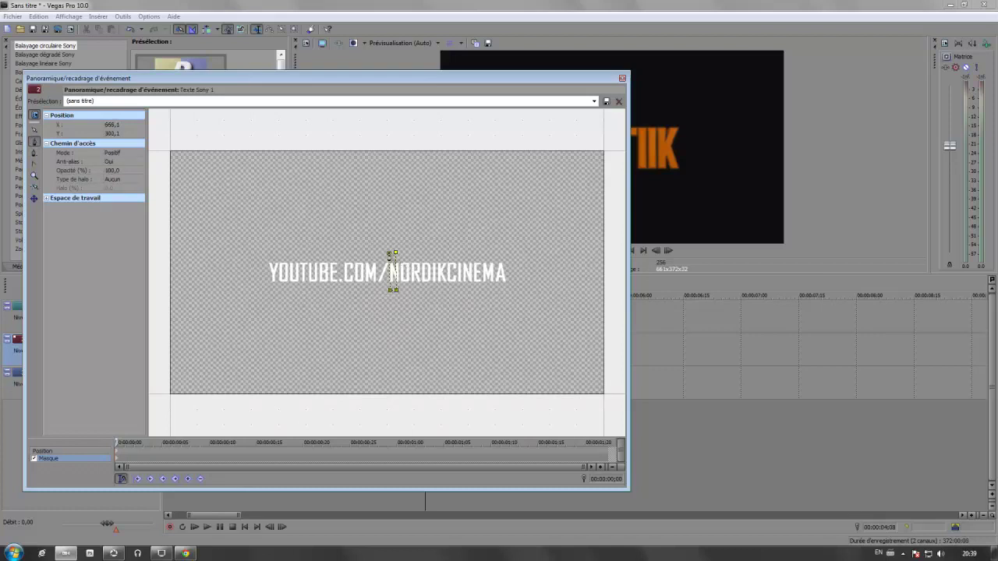
left_click(390, 253)
Step: Feather the mask on both sides (Les deux) by 10%
left_click(120, 180)
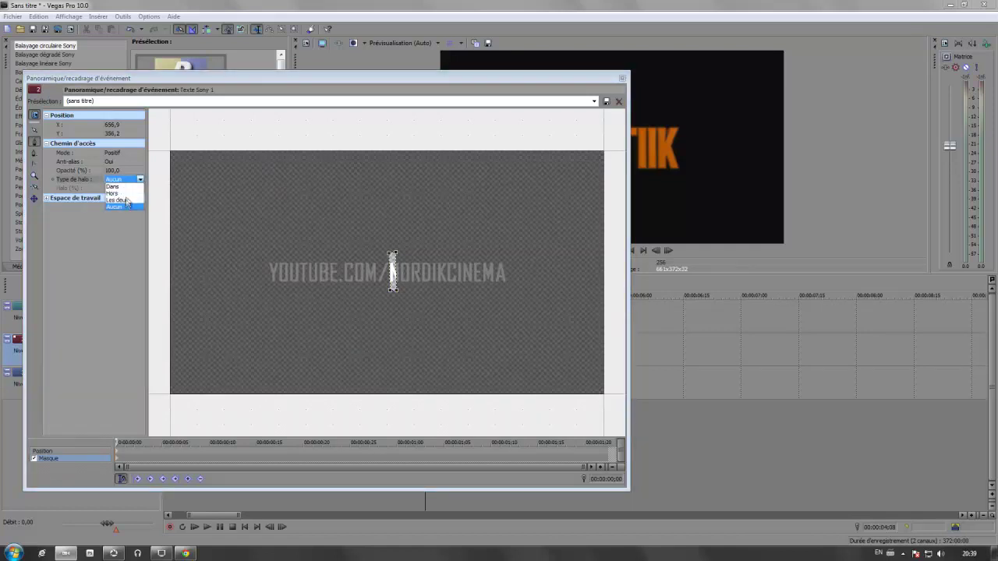
left_click(117, 199)
left_click(118, 188)
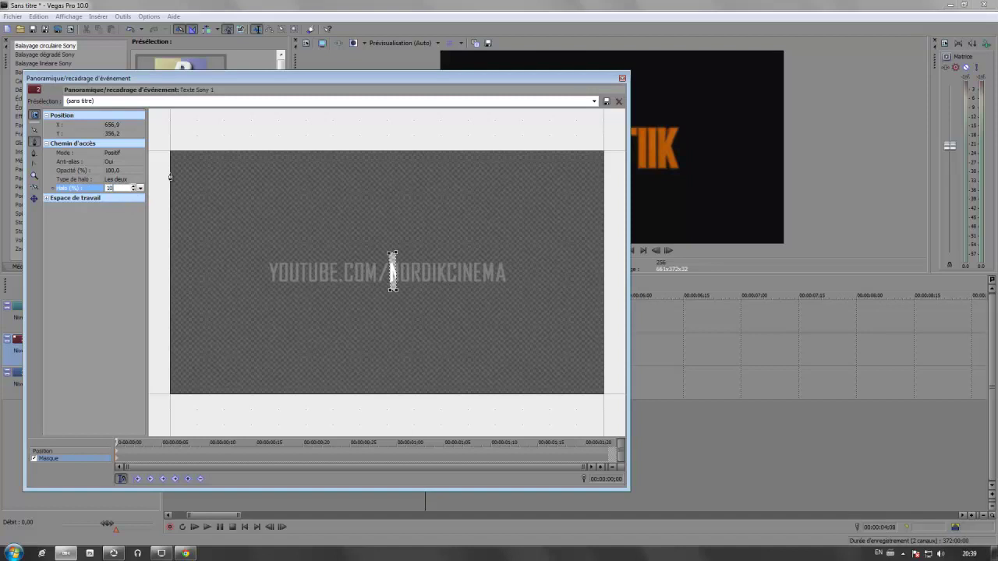
key("Return")
Step: Widen the mask at 00:00:00;06 until it encloses the whole overlay text, and close the pan/crop settings
left_click(177, 442)
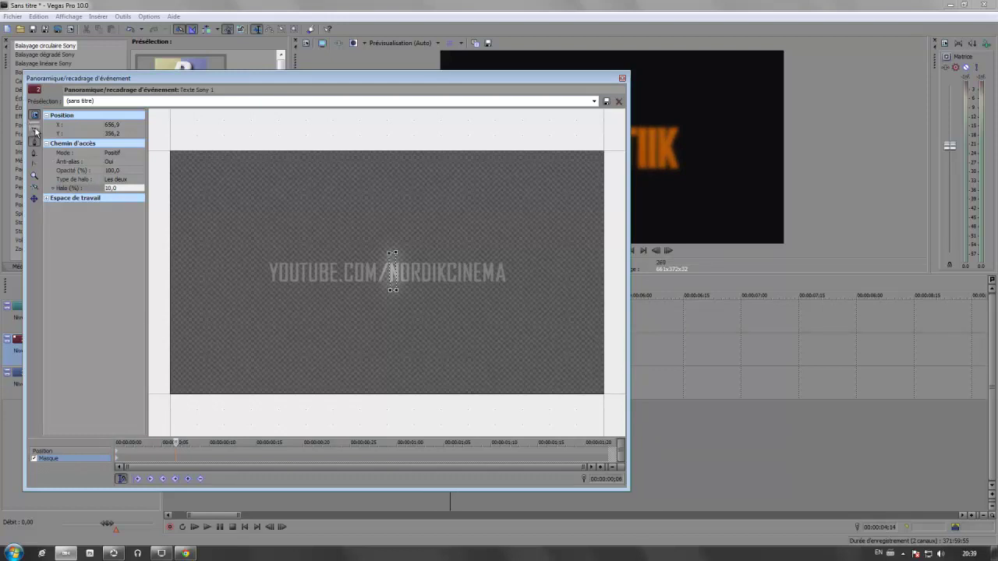
left_click(266, 191)
left_click_drag(392, 259, 248, 249)
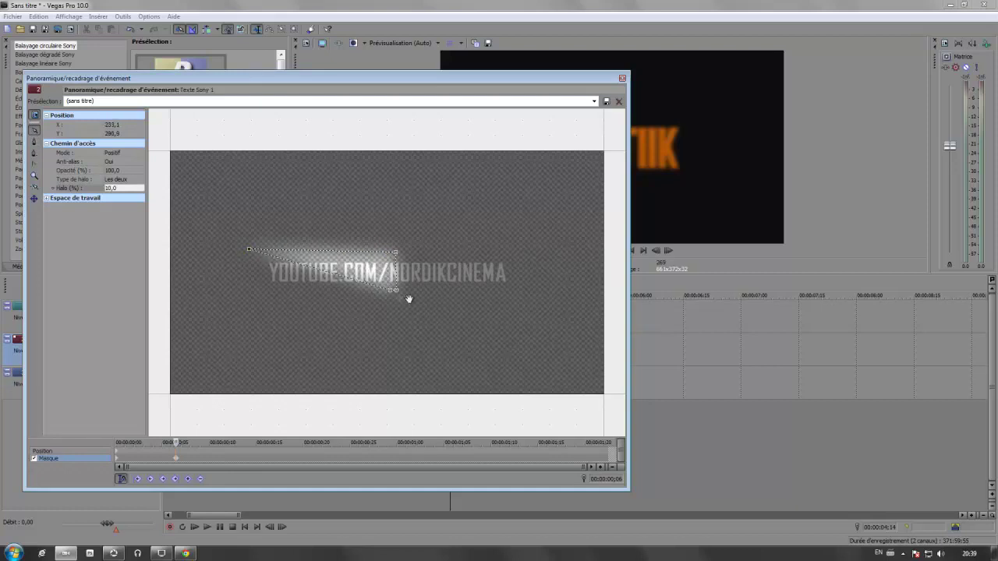
left_click_drag(389, 290, 247, 289)
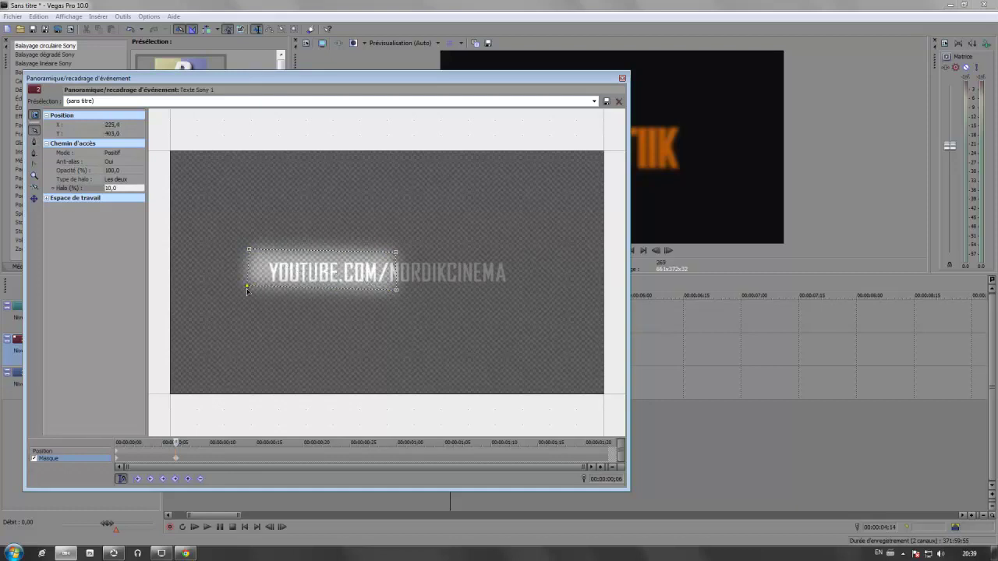
left_click_drag(397, 292, 530, 293)
left_click_drag(394, 252, 520, 248)
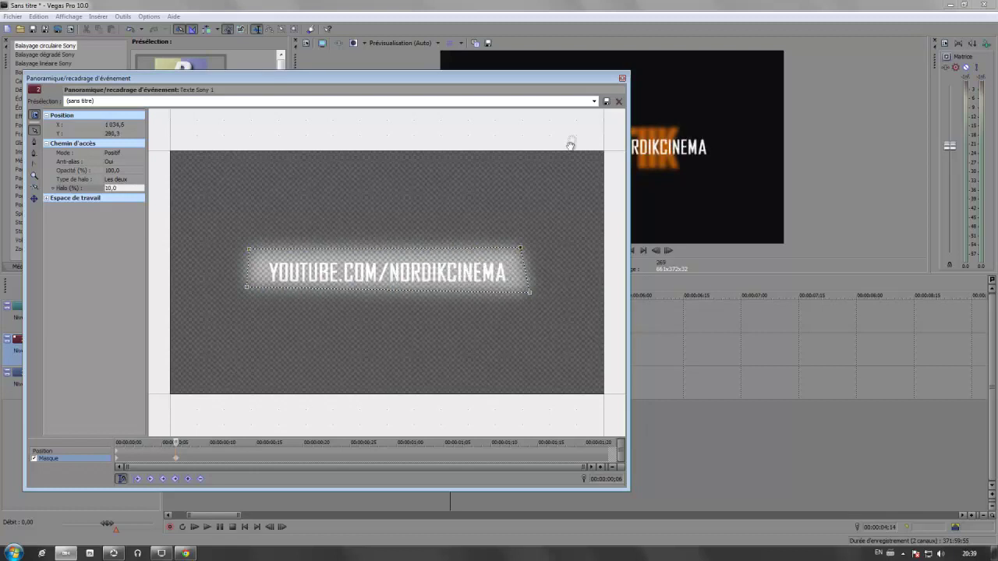
left_click(622, 78)
Step: Play back the overlay text's masked reveal from 00:00:04;05
left_click(414, 288)
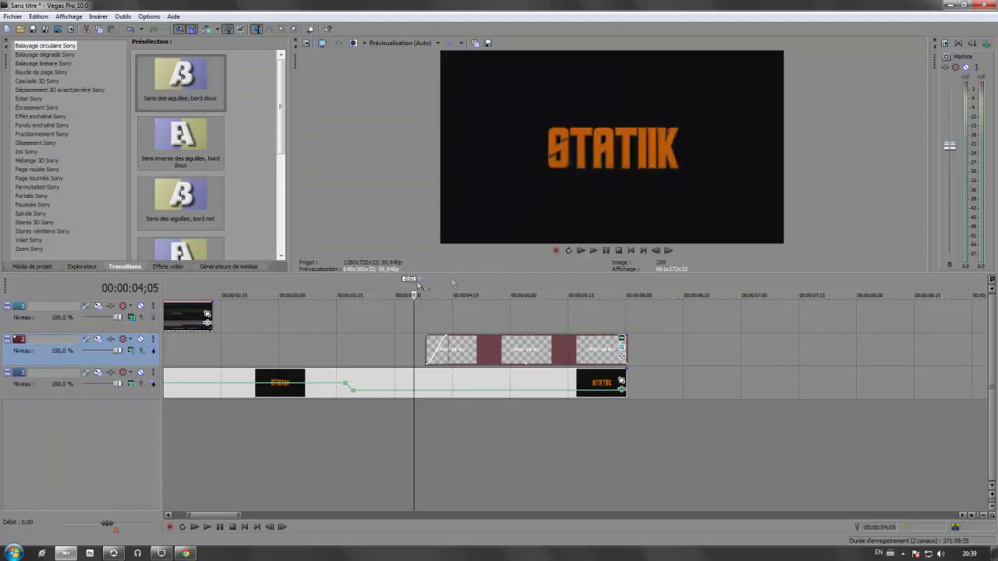
left_click(593, 250)
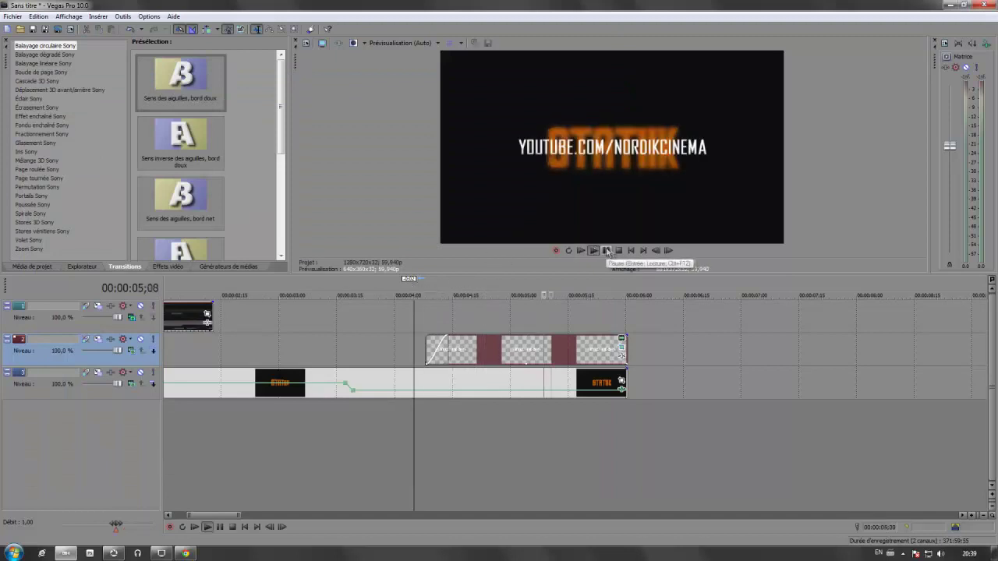
left_click(429, 357)
Step: Slow the reveal by moving the second mask keyframe to about 00:00:00;15, and close the pan/crop settings
left_click(621, 341)
left_click(176, 457)
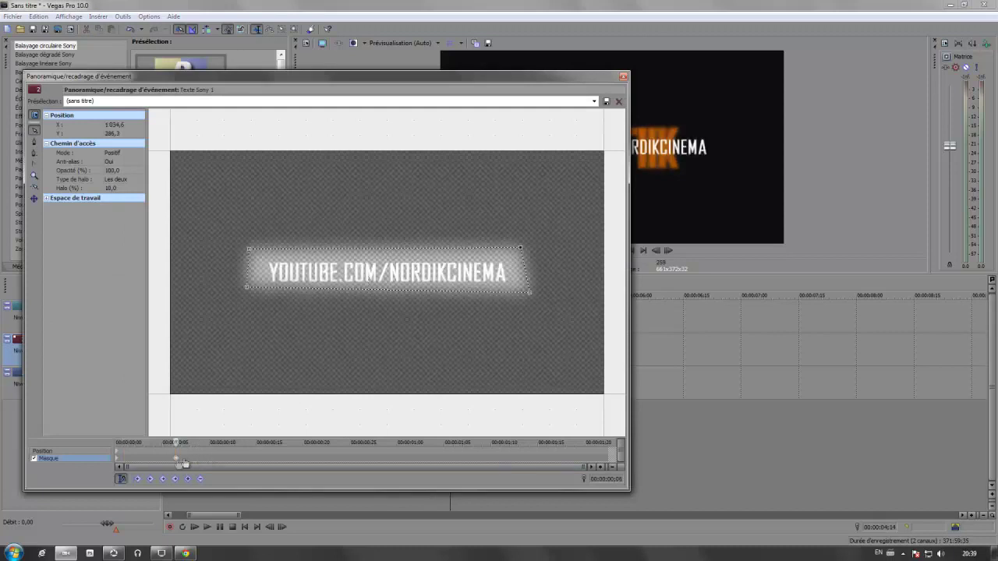
left_click_drag(176, 462, 260, 458)
left_click(623, 76)
Step: Play back the slowed overlay text reveal twice to check its timing
left_click(406, 296)
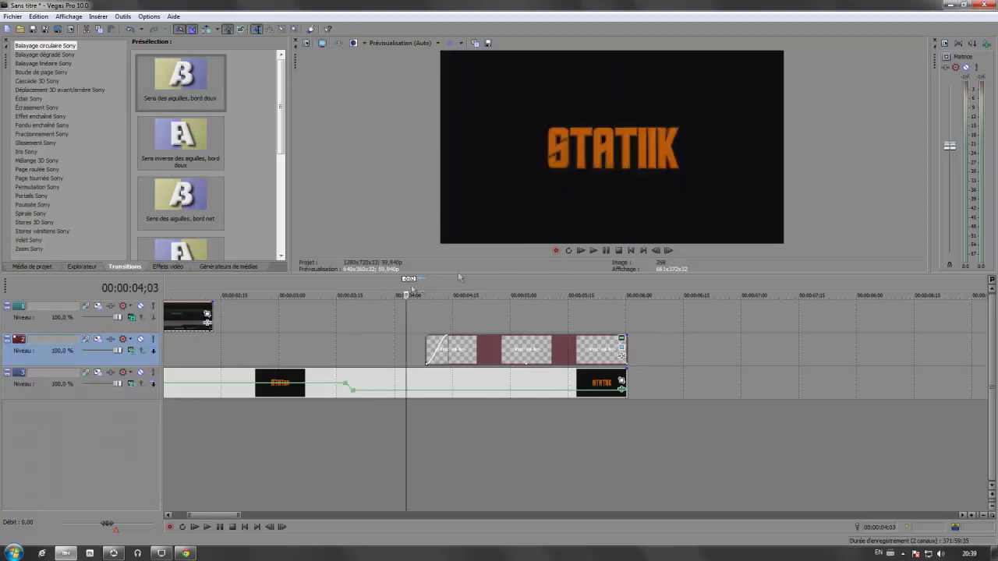
left_click(593, 250)
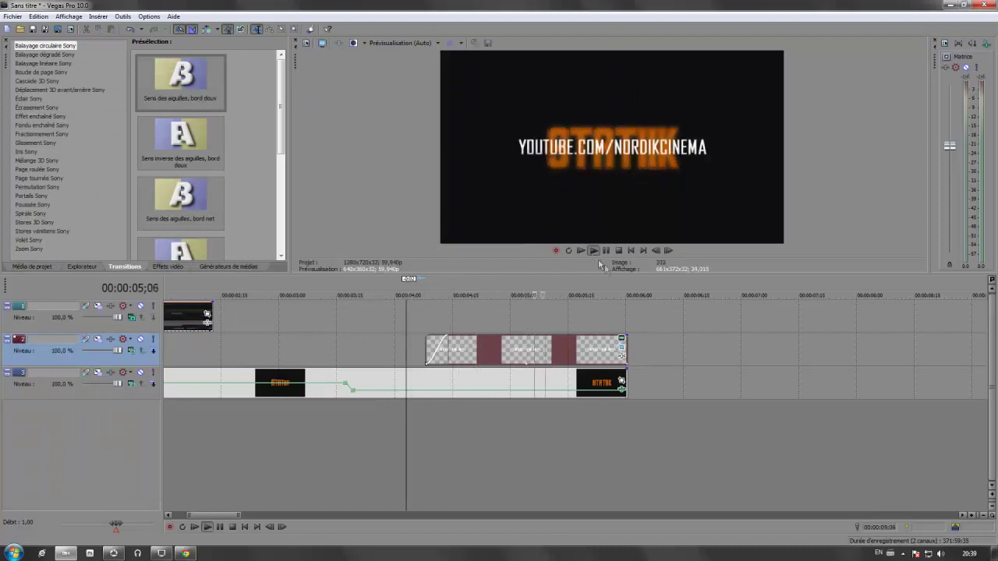
scroll(548, 357, "down", 2)
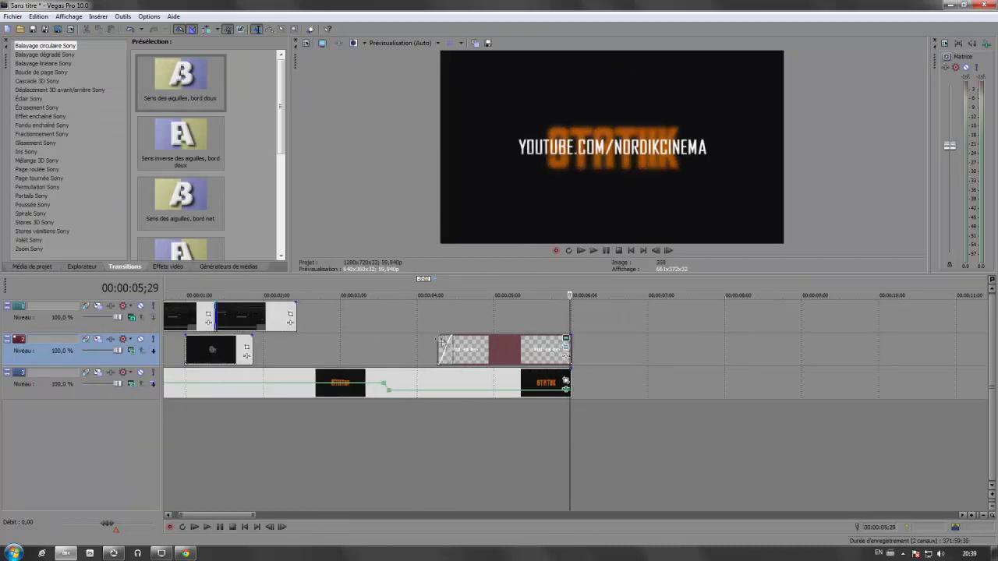
left_click(438, 345)
left_click(593, 250)
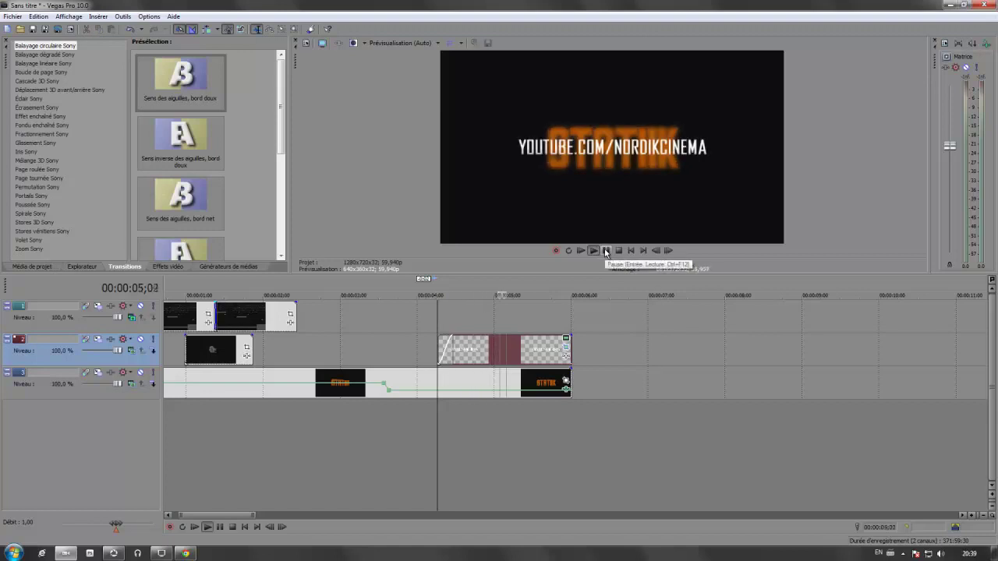
Step: Play back the whole intro from the beginning of the timeline
left_click(632, 251)
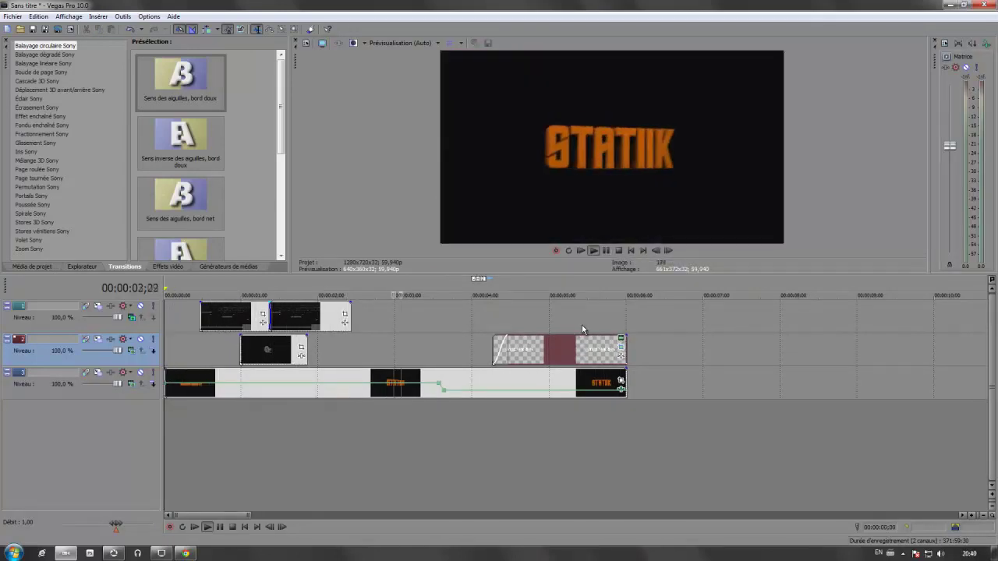
left_click(606, 250)
scroll(587, 373, "down", 5)
scroll(587, 373, "up", 5)
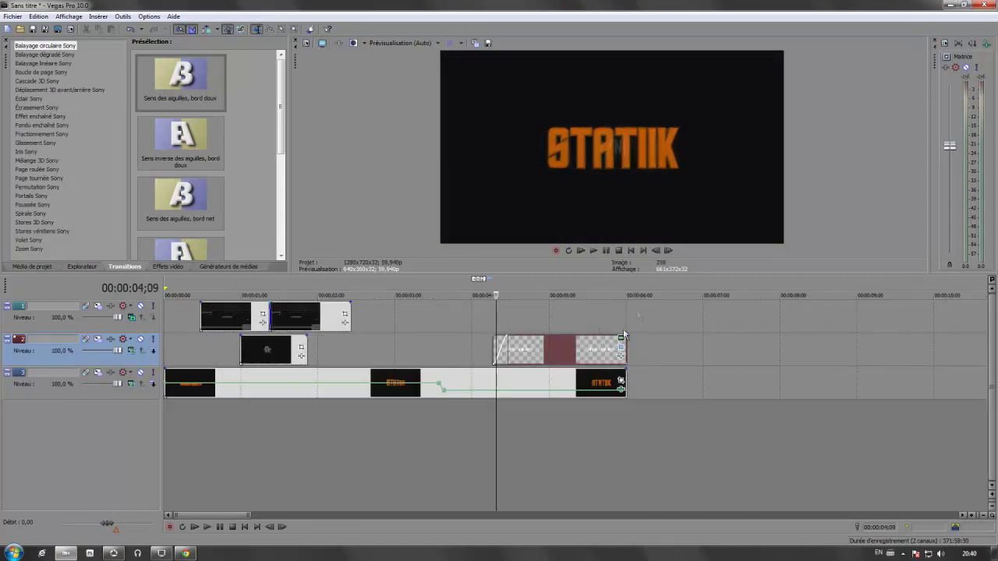